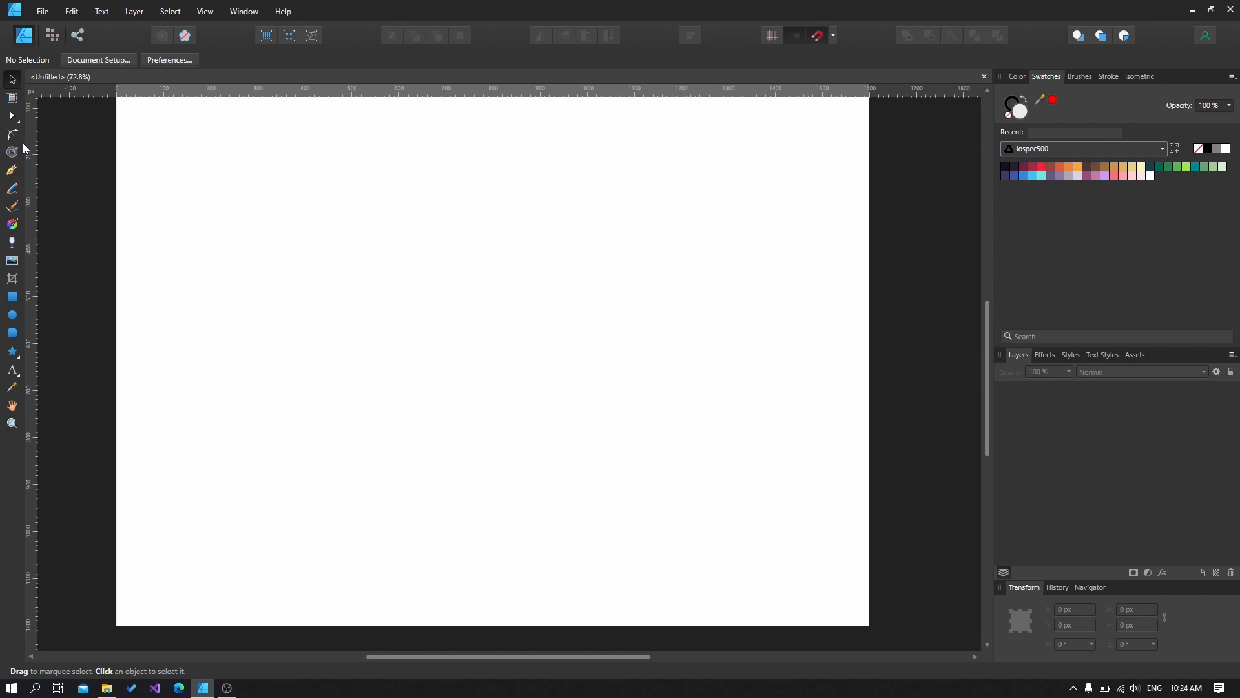
# - Draw a circle about 239 px in diameter with a muted purple fill and place it at the page's upper middle
pyautogui.click(11, 314)
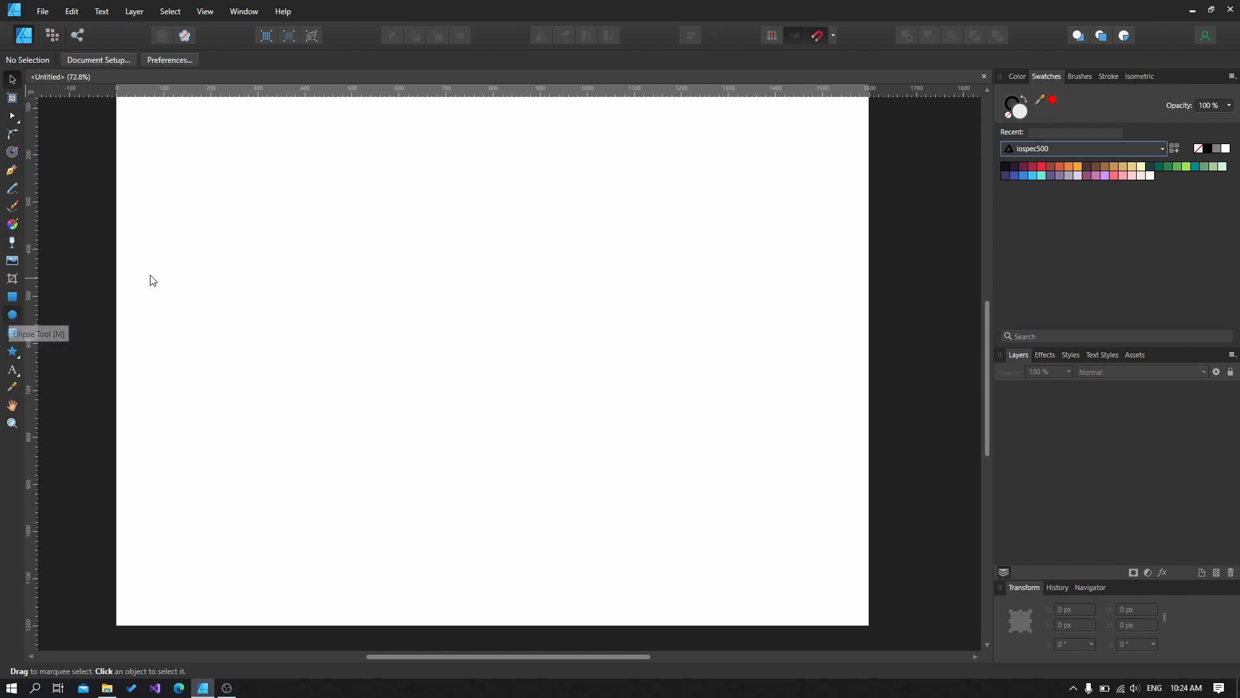
pyautogui.moveTo(234, 223); pyautogui.dragTo(346, 335)
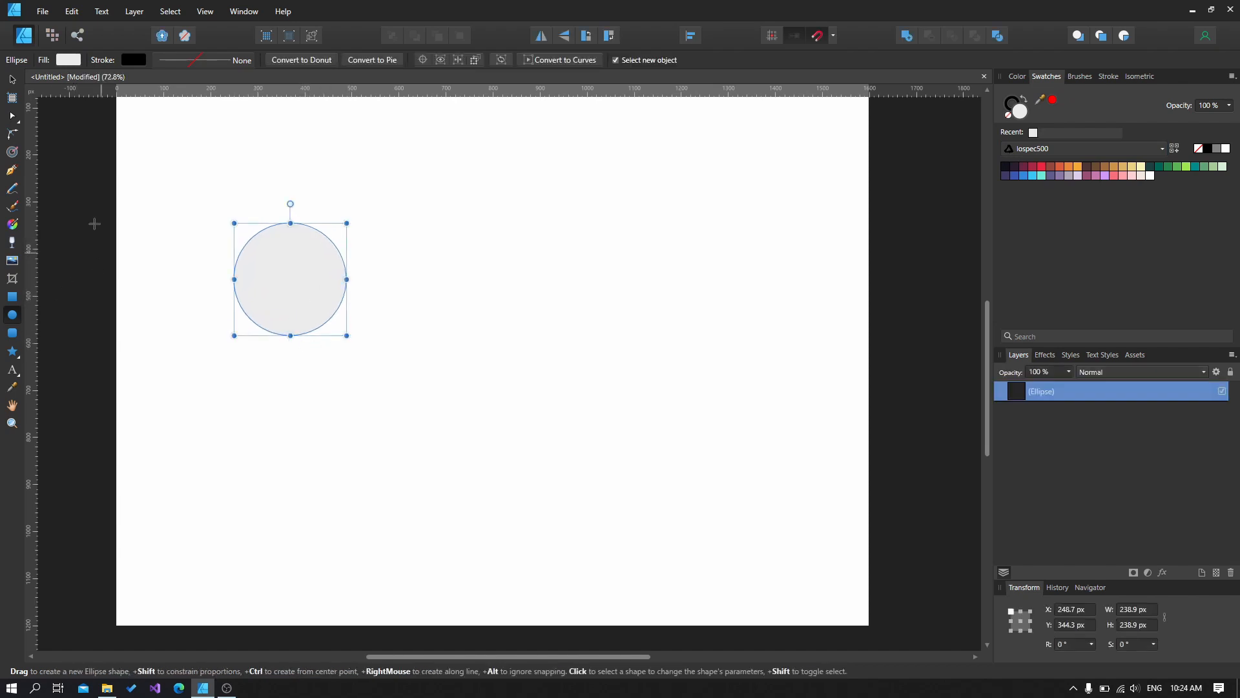
pyautogui.click(1060, 175)
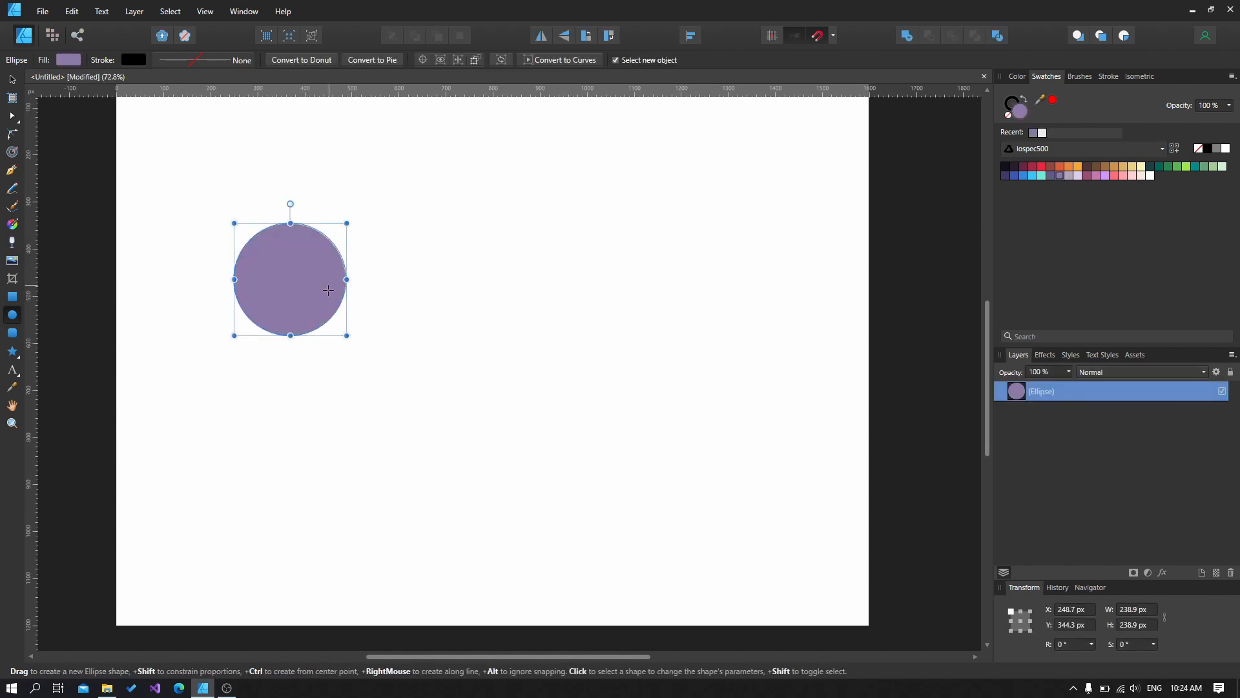
pyautogui.click(11, 79)
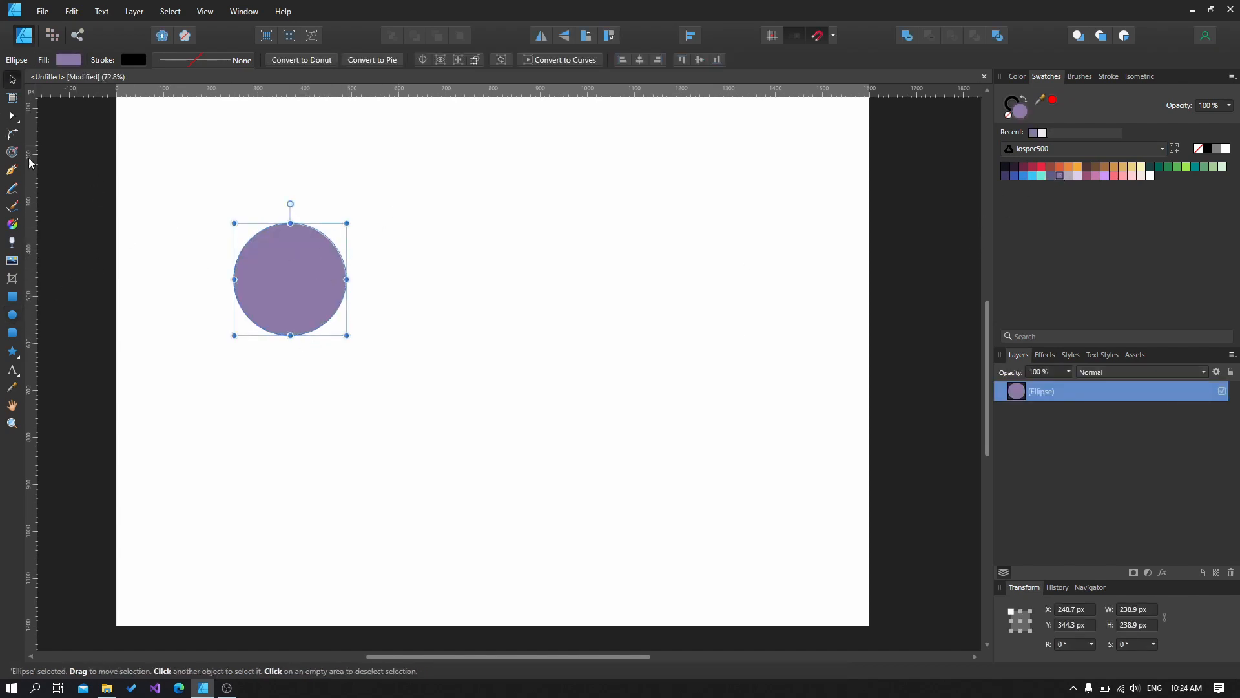
pyautogui.moveTo(271, 265); pyautogui.dragTo(464, 246)
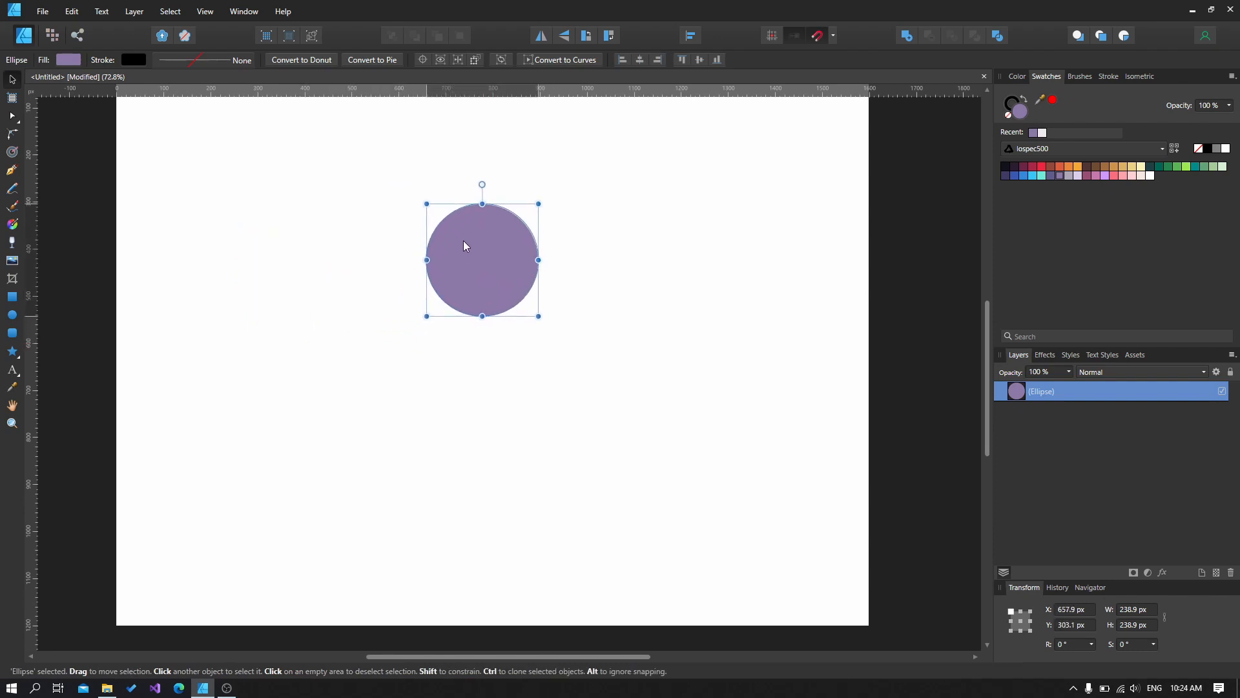
# - Expand the circle outward with a contour of about 113 px and change its fill to light pink
pyautogui.click(12, 152)
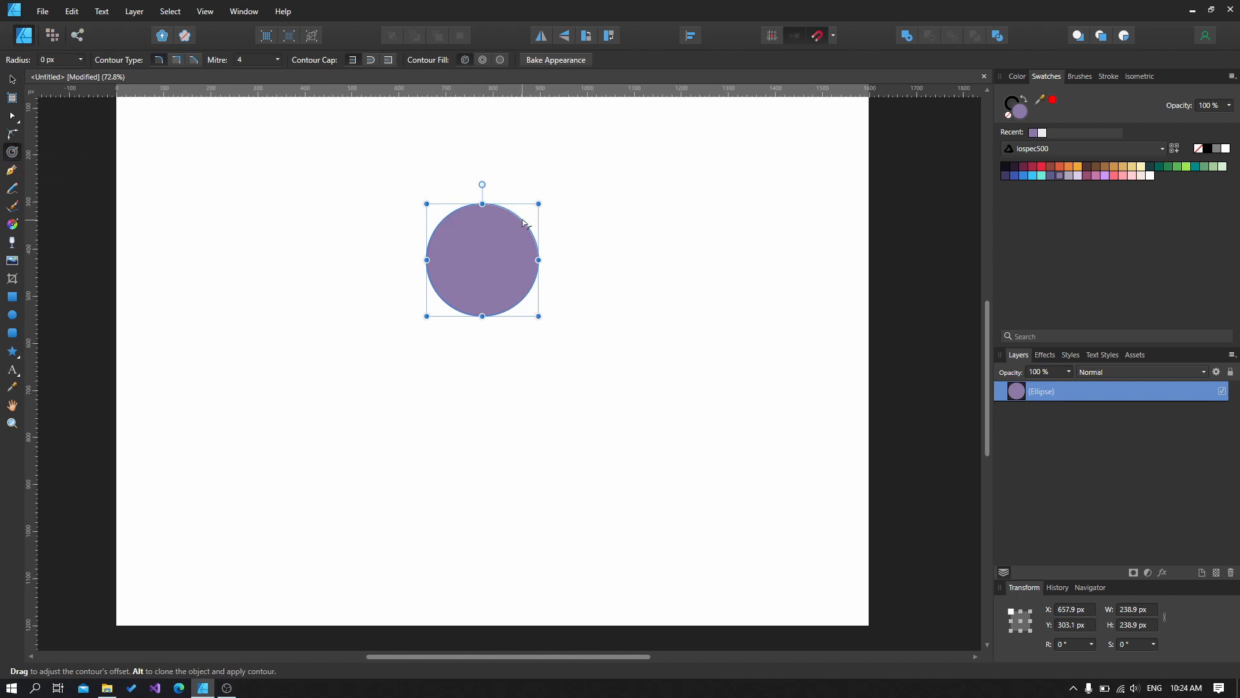
pyautogui.moveTo(521, 223); pyautogui.dragTo(566, 201)
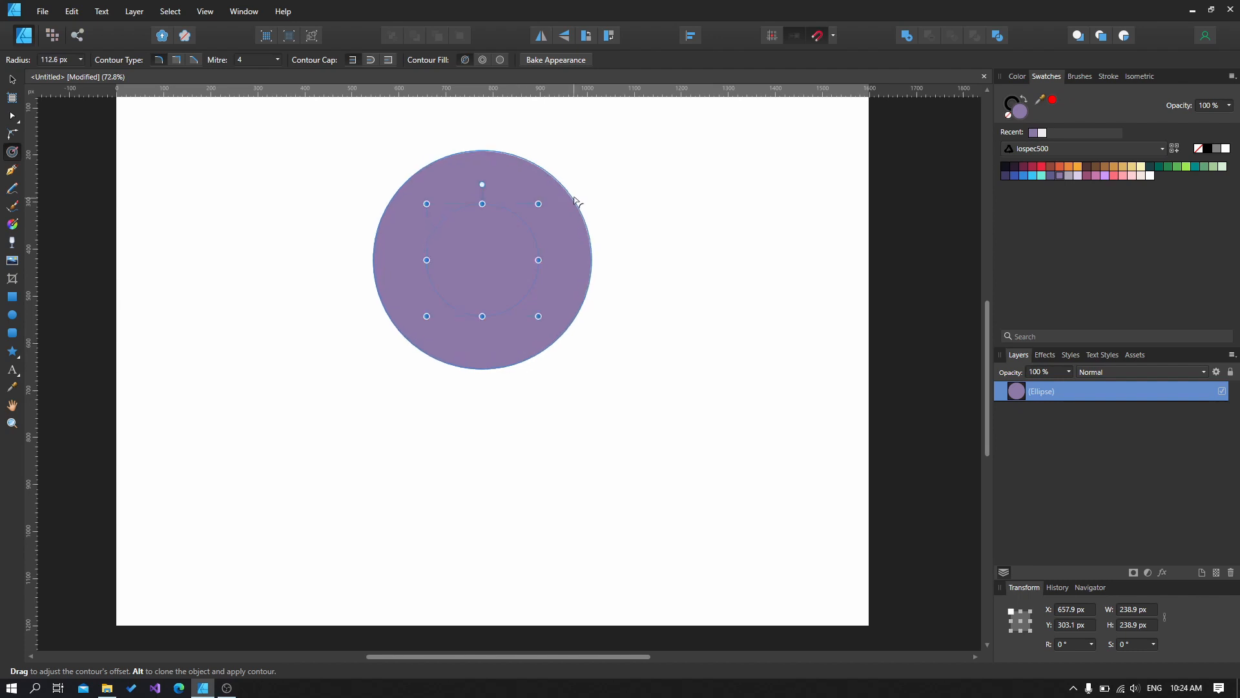
pyautogui.click(1131, 176)
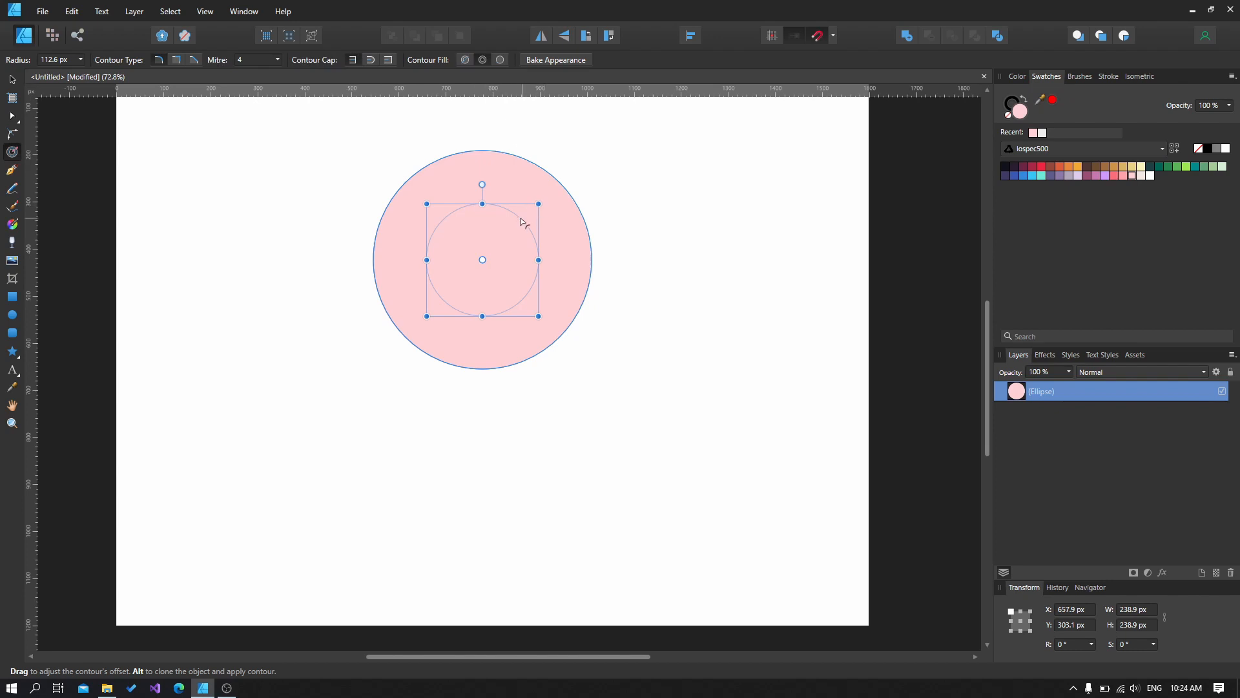
# - Try the different contour fill modes on the circle while adjusting its contour radius to about 279 px
pyautogui.moveTo(525, 223); pyautogui.dragTo(560, 210)
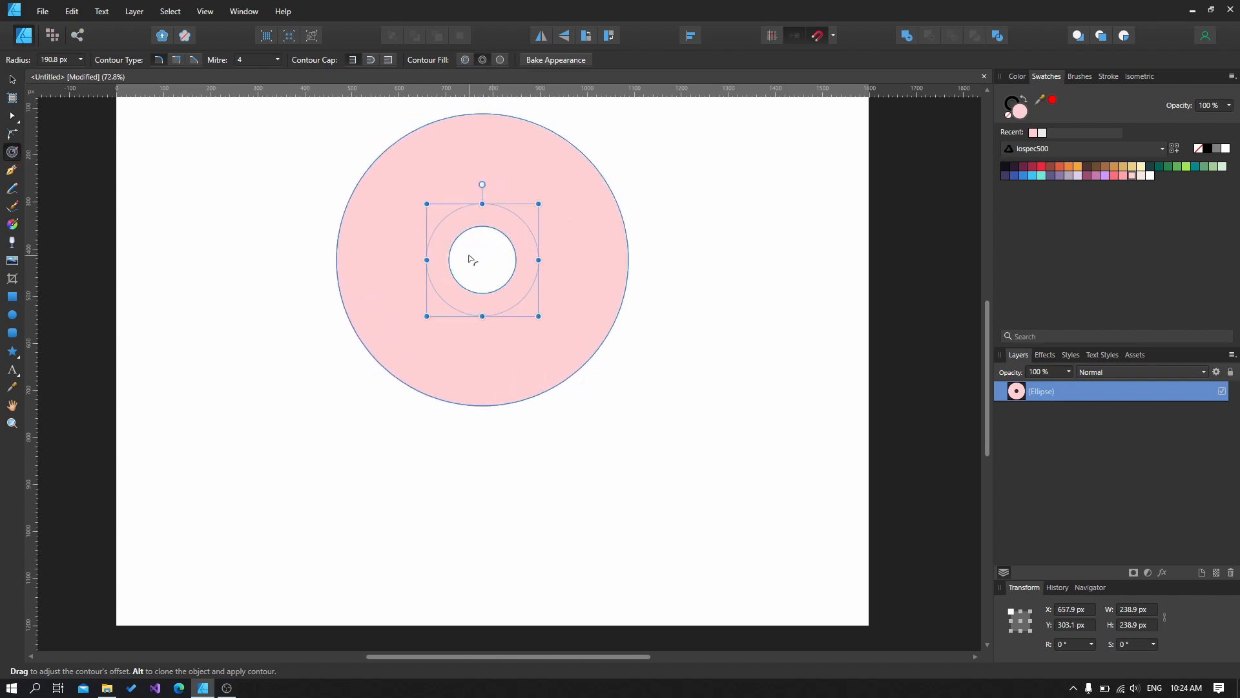
pyautogui.click(465, 60)
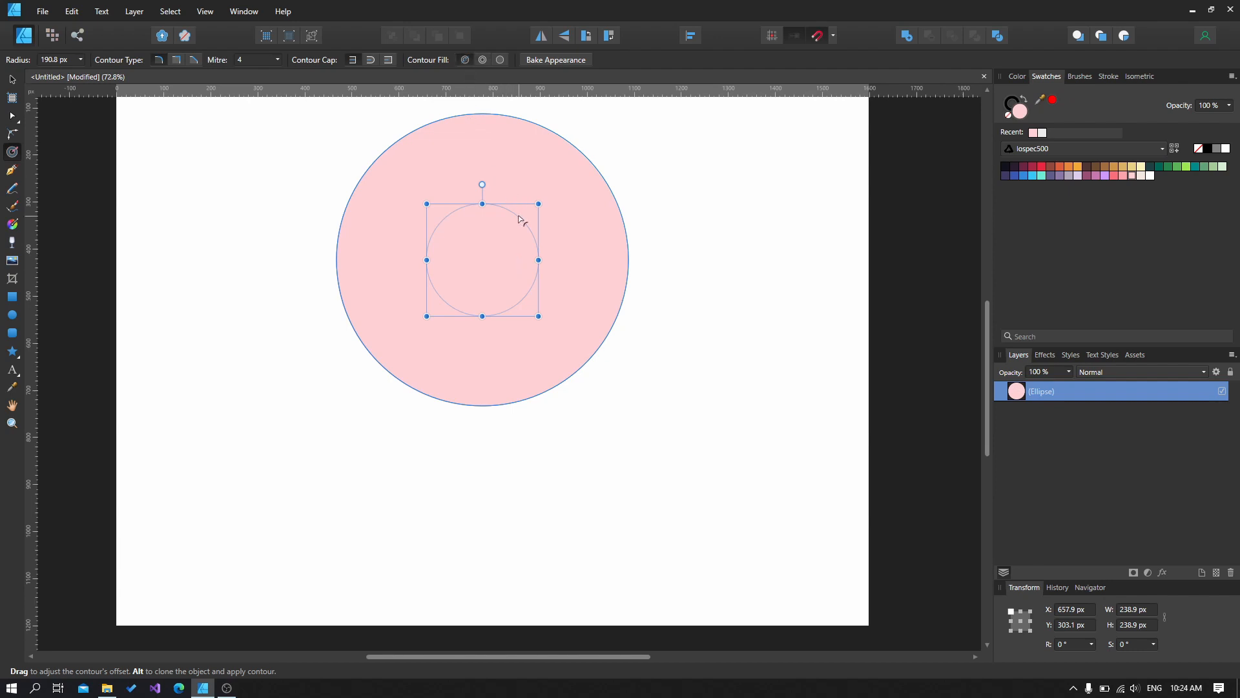
pyautogui.moveTo(518, 218)
pyautogui.mouseDown()
pyautogui.moveTo(565, 202)
pyautogui.moveTo(496, 238)
pyautogui.moveTo(537, 208)
pyautogui.mouseUp()
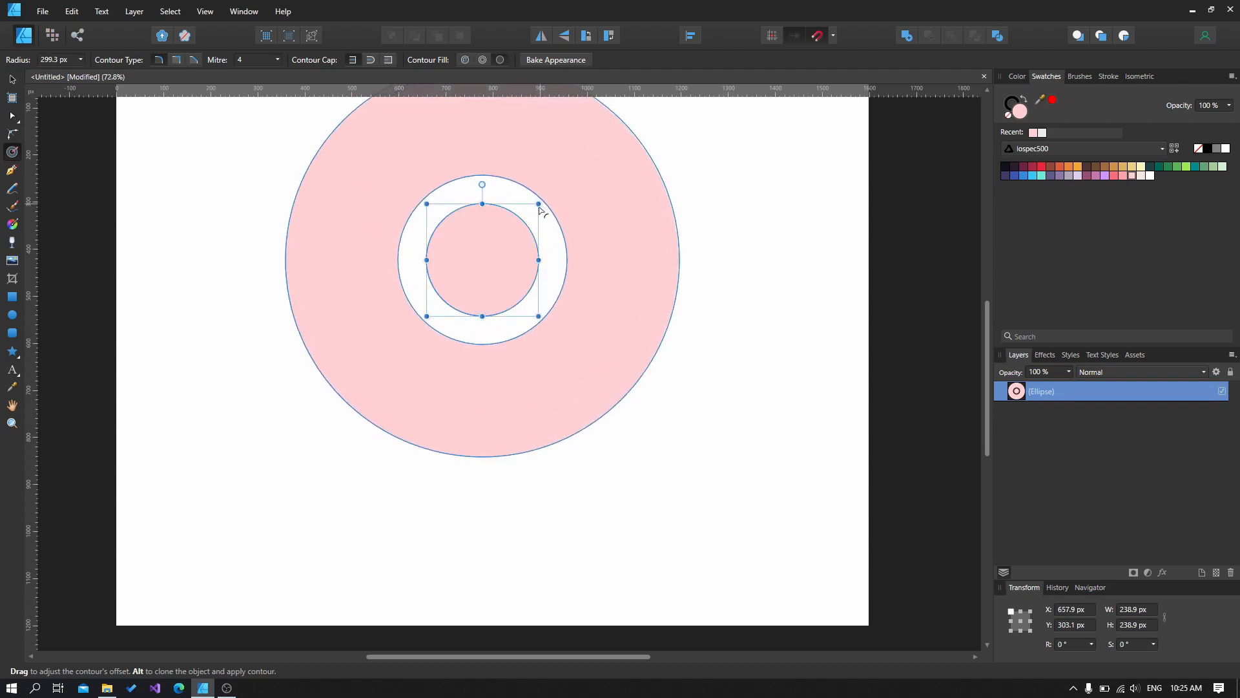
pyautogui.moveTo(552, 212); pyautogui.dragTo(543, 244)
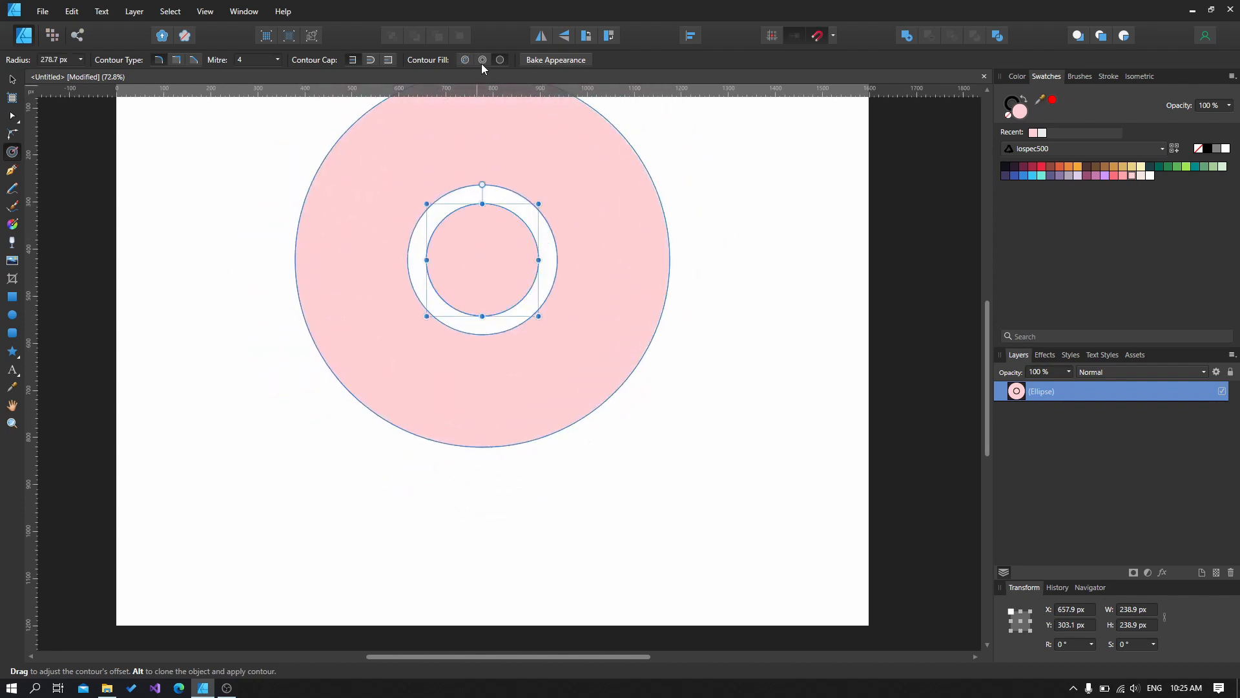
# - Move the contoured circle to the middle of the page and give it a solid black stroke of about 15.6 pt
pyautogui.click(11, 79)
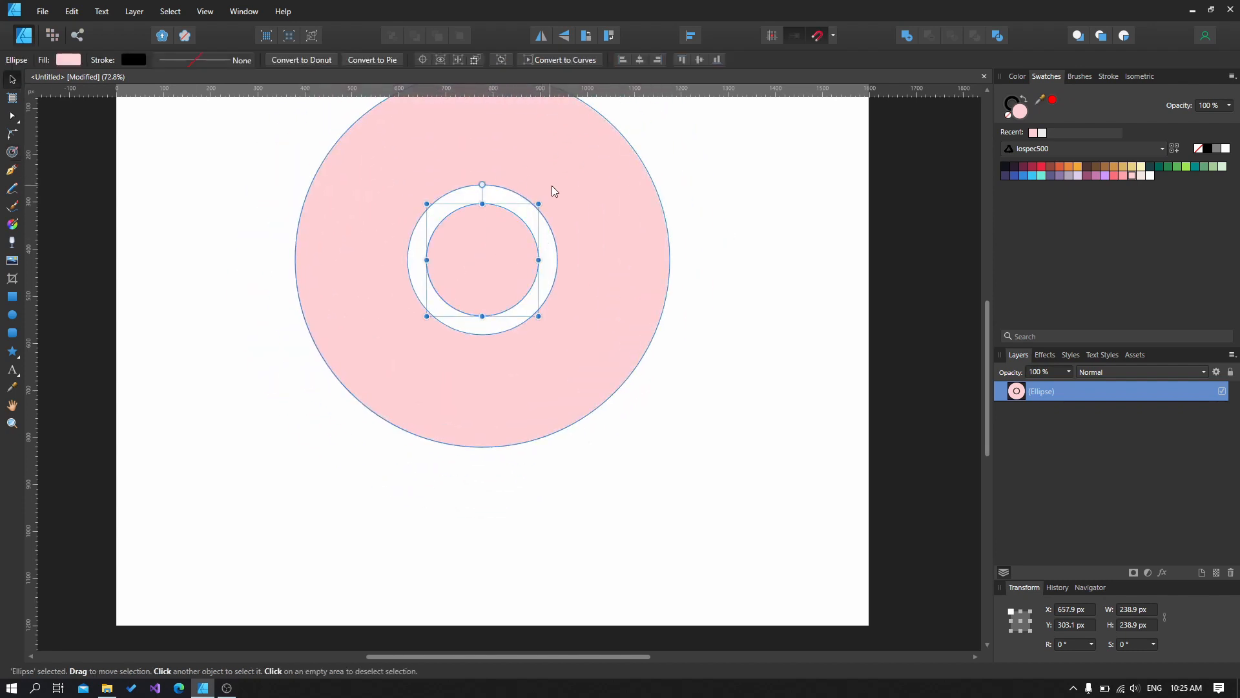
pyautogui.moveTo(504, 260); pyautogui.dragTo(540, 351)
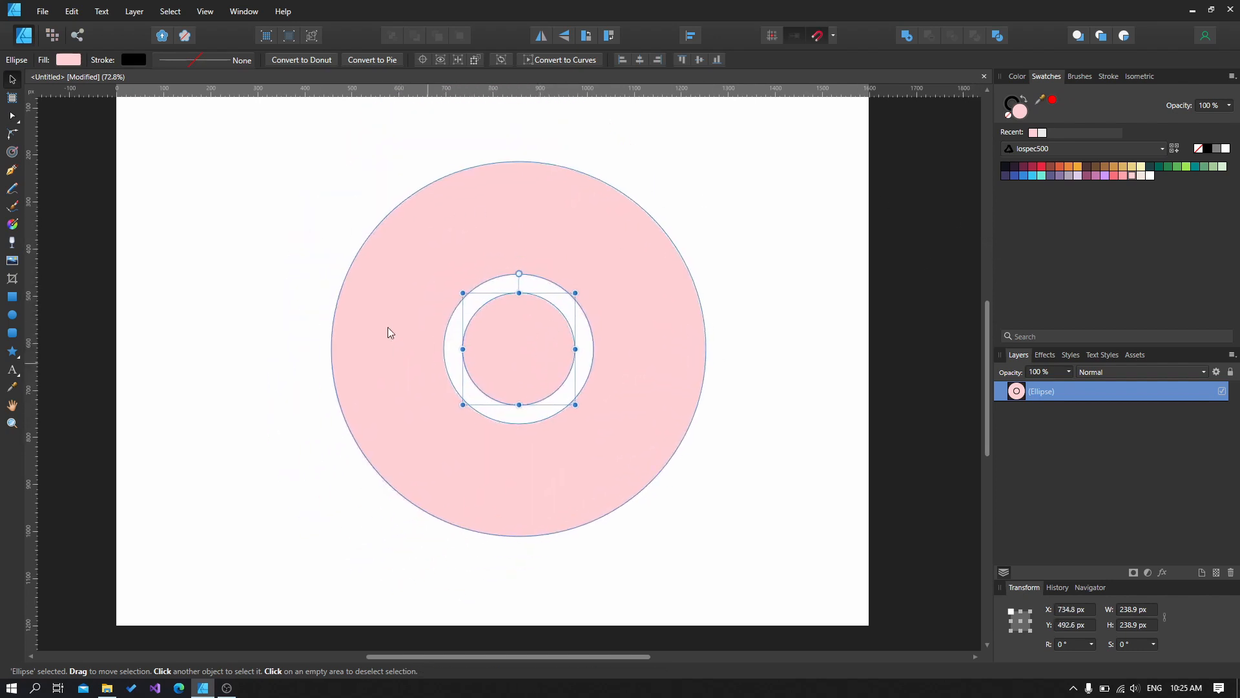
pyautogui.click(192, 60)
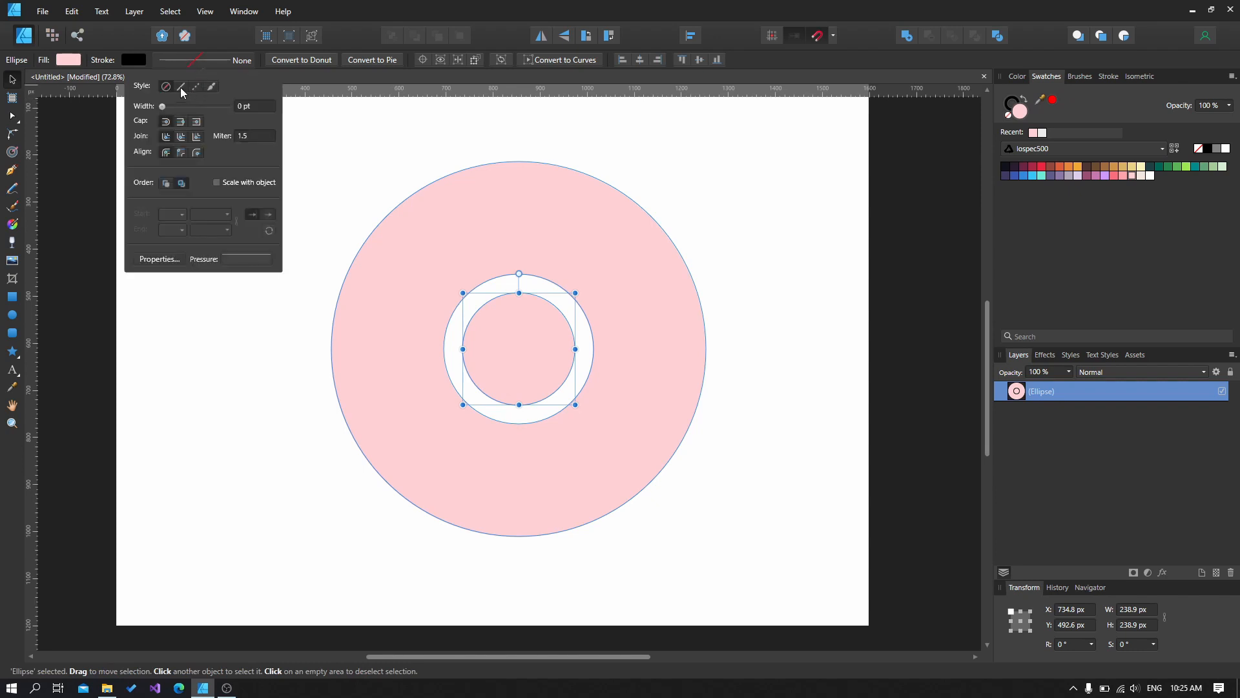
pyautogui.click(181, 88)
pyautogui.moveTo(181, 107); pyautogui.dragTo(195, 106)
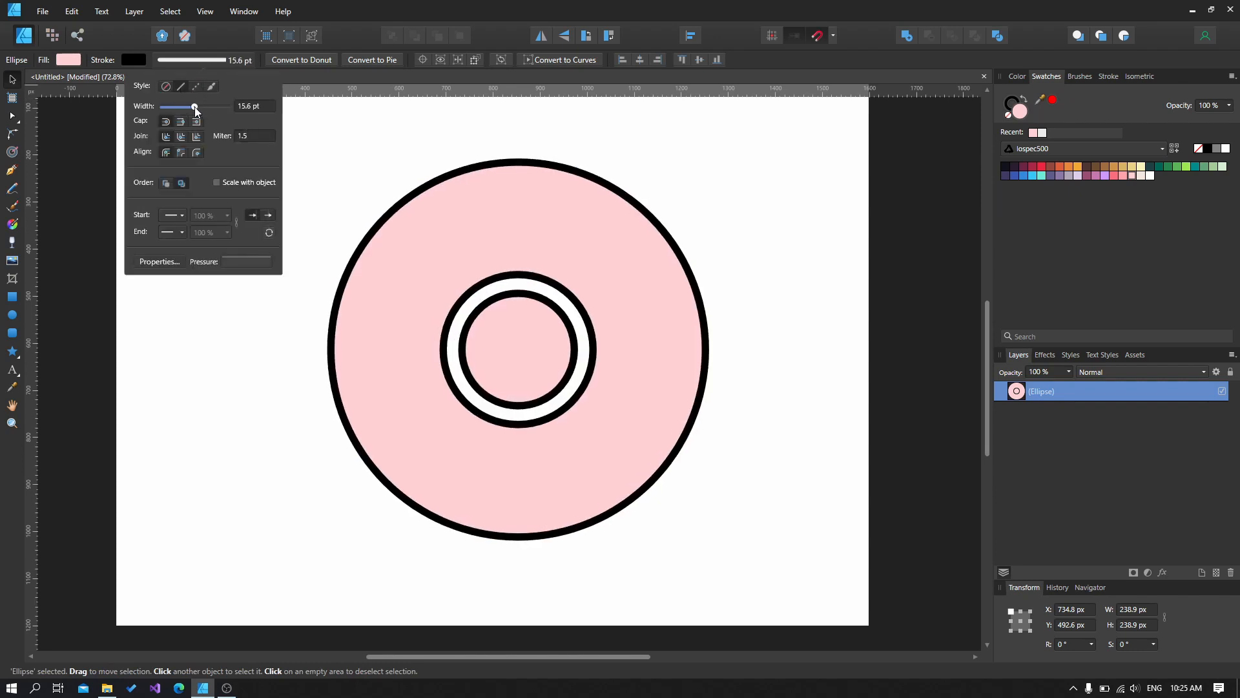
pyautogui.click(605, 138)
# - Scale the contoured circle's base shape down proportionally to about 116 px wide and deselect it
pyautogui.moveTo(602, 280); pyautogui.dragTo(404, 213)
pyautogui.click(655, 491)
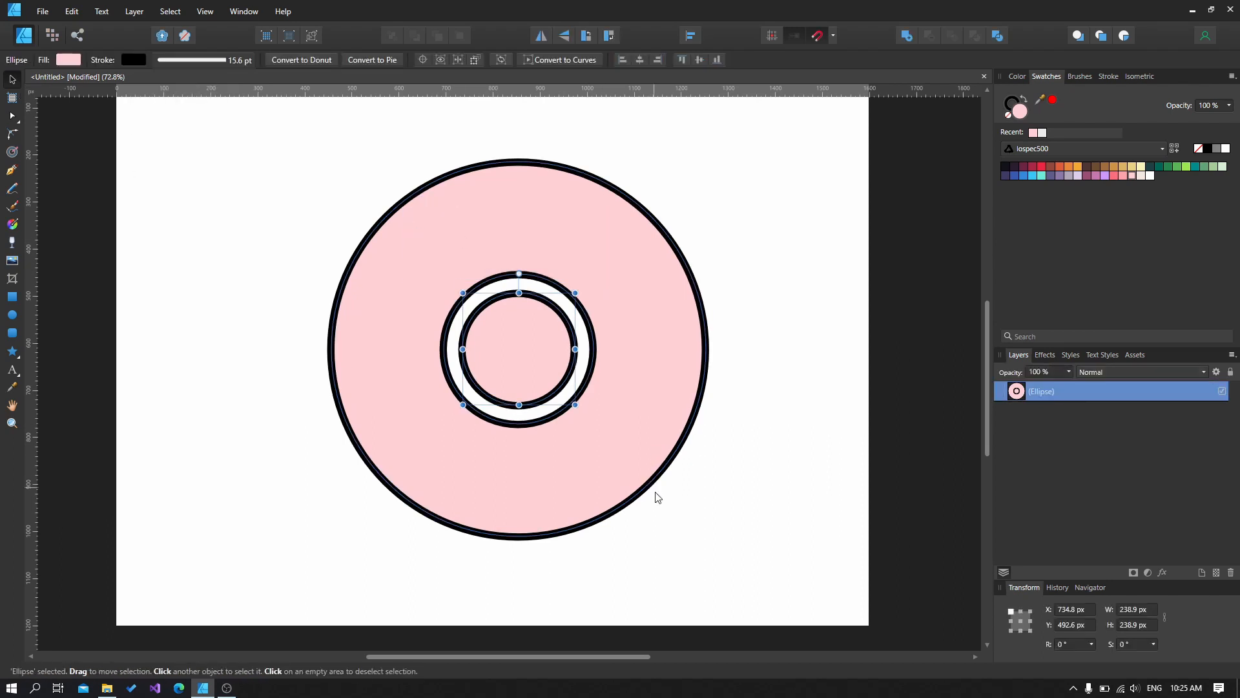
pyautogui.moveTo(573, 401); pyautogui.dragTo(509, 355)
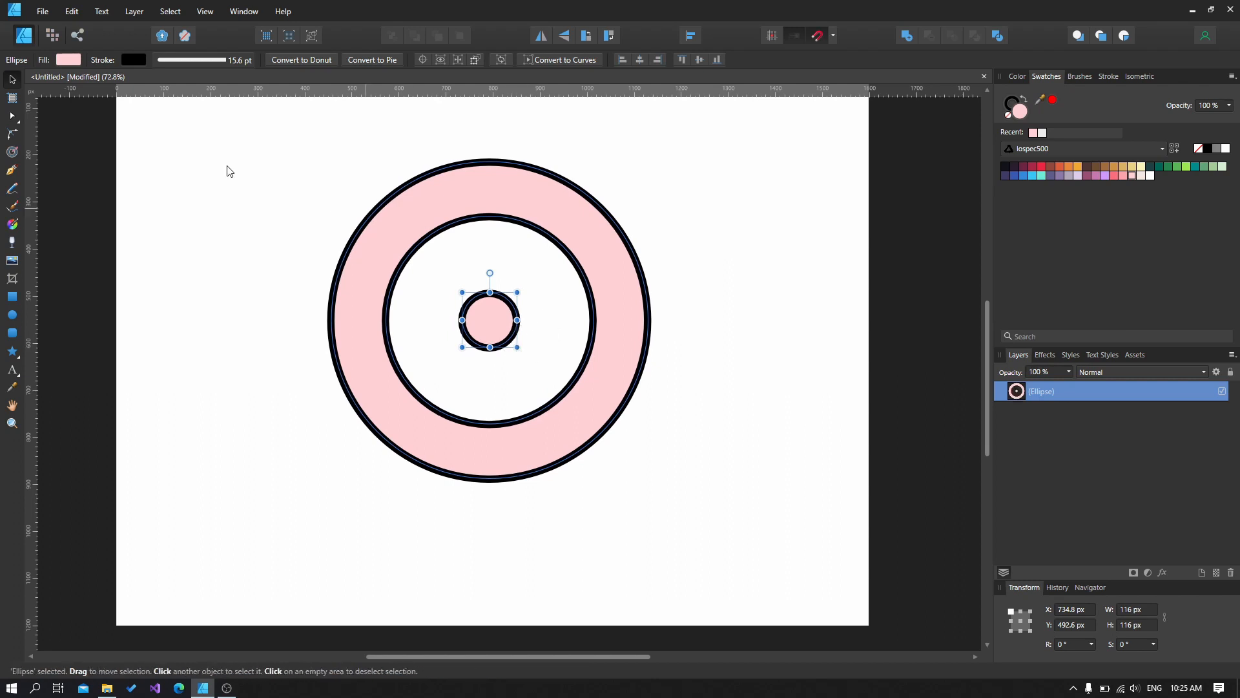
pyautogui.moveTo(571, 233); pyautogui.dragTo(443, 166)
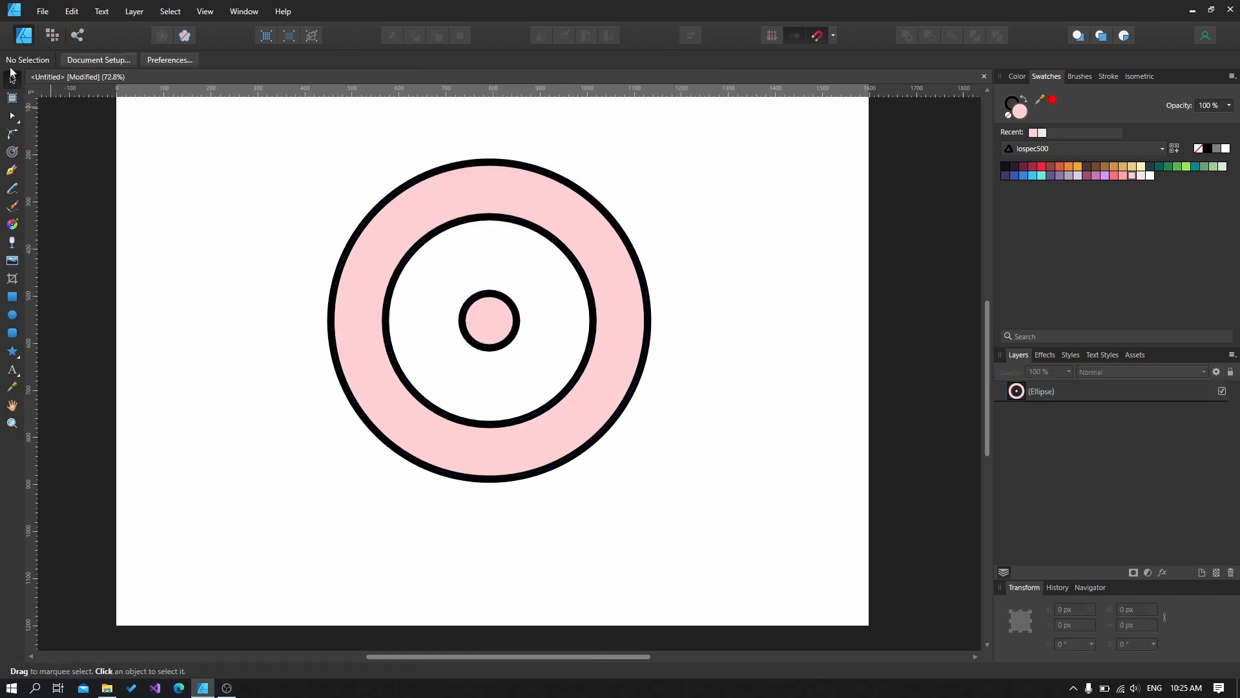
pyautogui.click(513, 209)
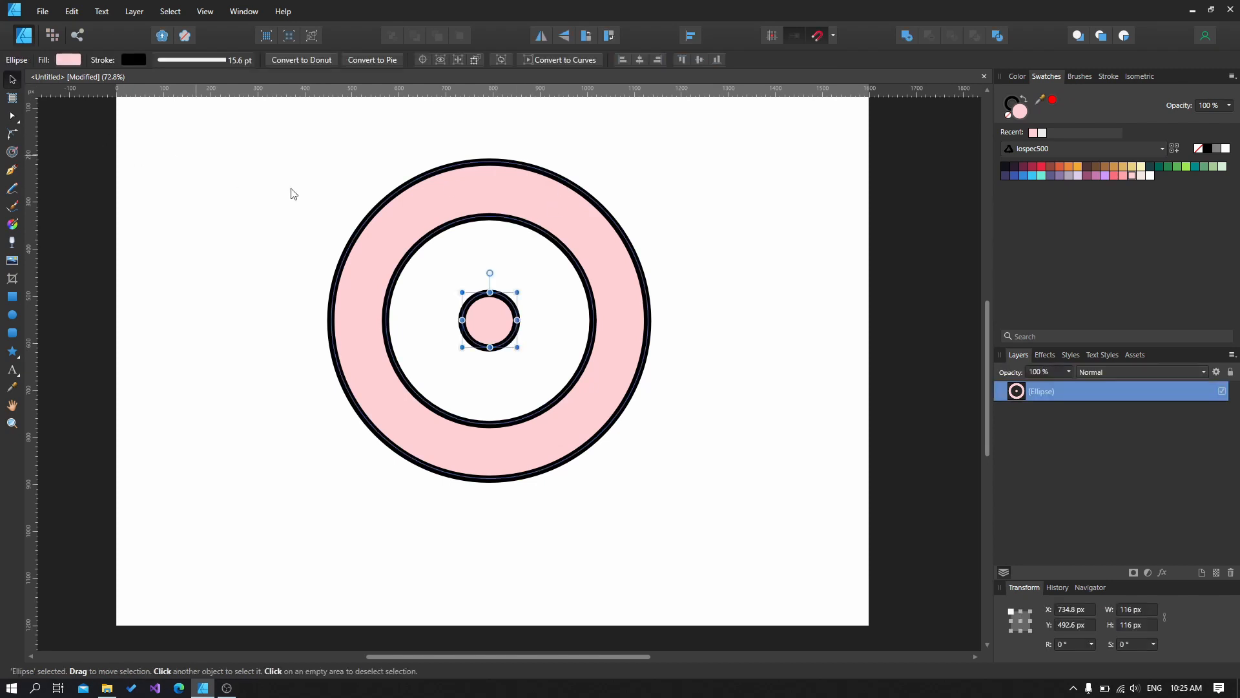
pyautogui.click(658, 305)
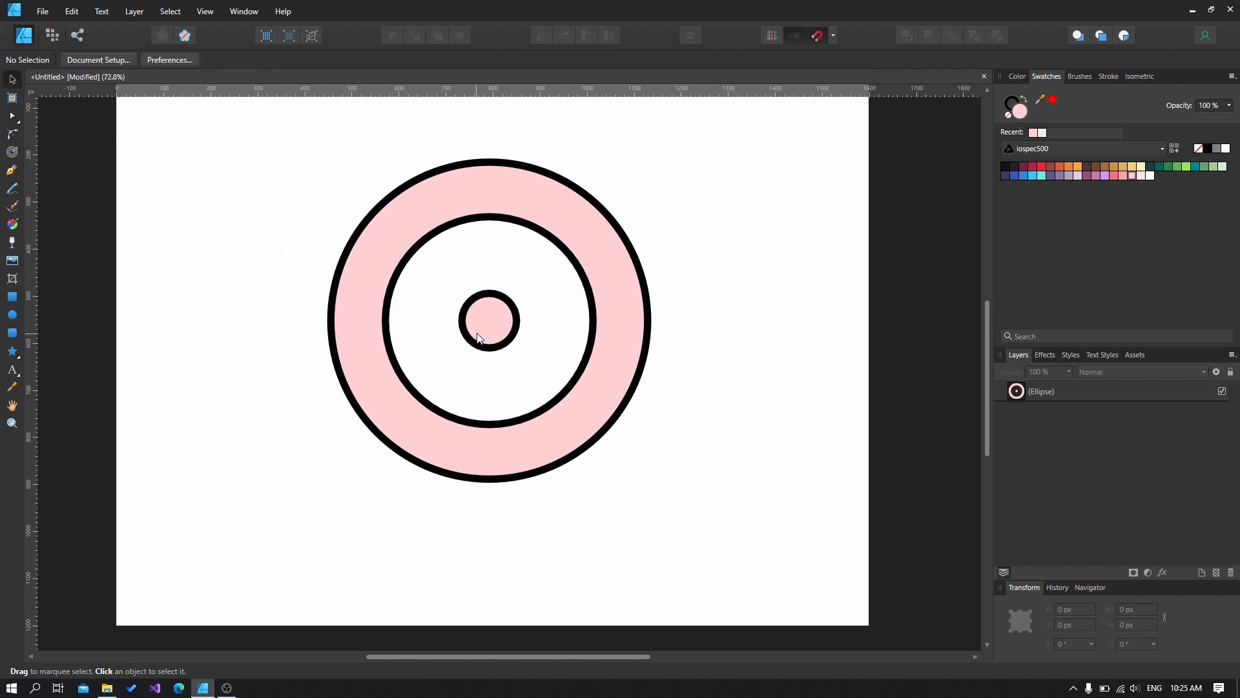
# - Move the contoured circle to the page's upper-left corner and hide its layer
pyautogui.moveTo(488, 324); pyautogui.dragTo(224, 122)
pyautogui.click(578, 282)
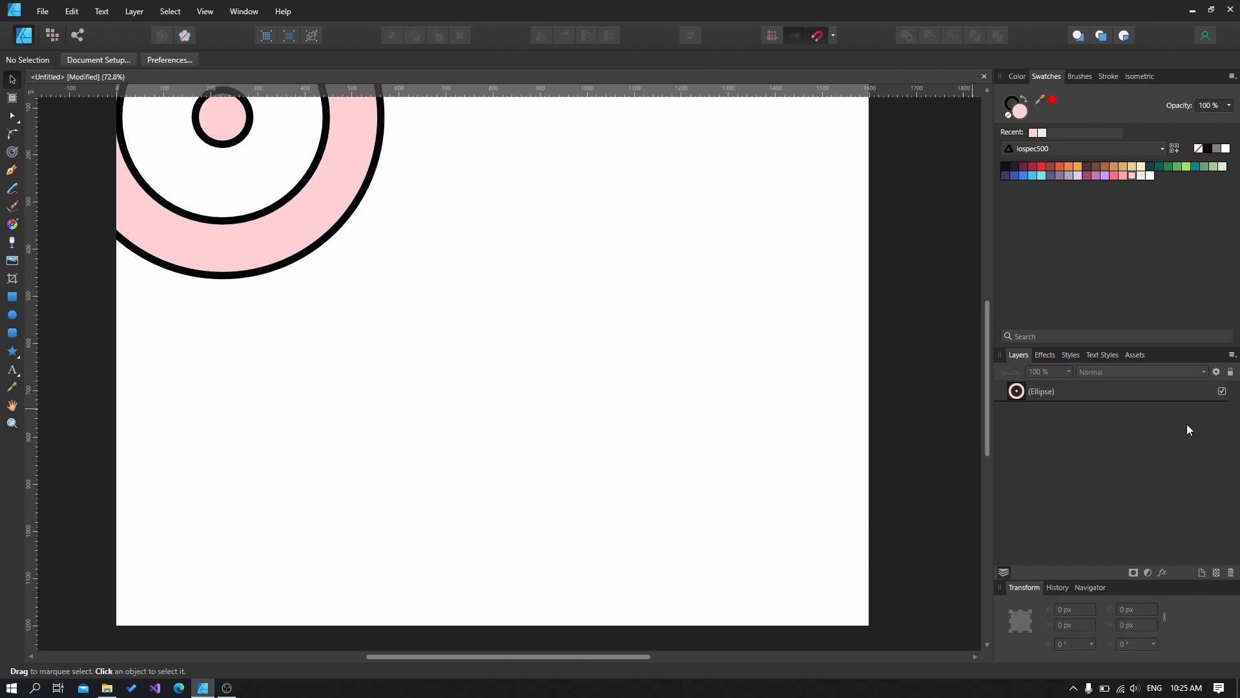
pyautogui.click(1222, 391)
# - Draw an open stepped path with the Pen tool, about 1229 px wide and 332 px high, with horizontal, vertical and horizontal segments
pyautogui.scroll(2, 622, 331)
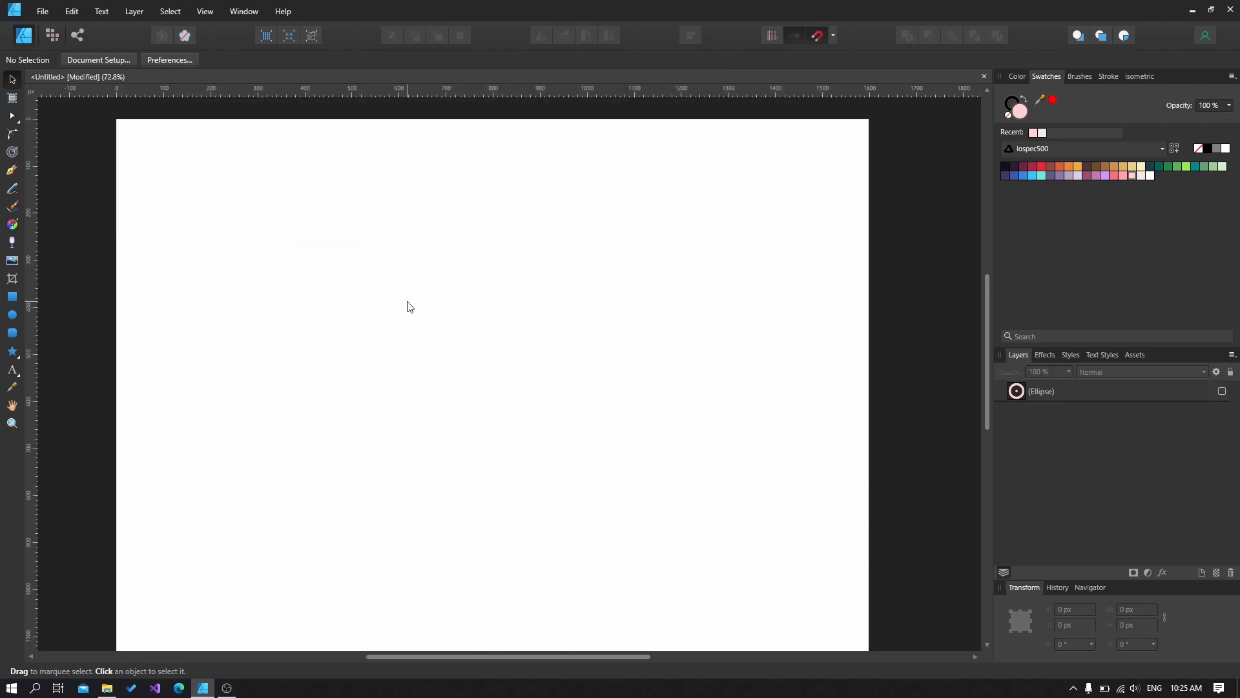
pyautogui.click(11, 170)
pyautogui.click(232, 351)
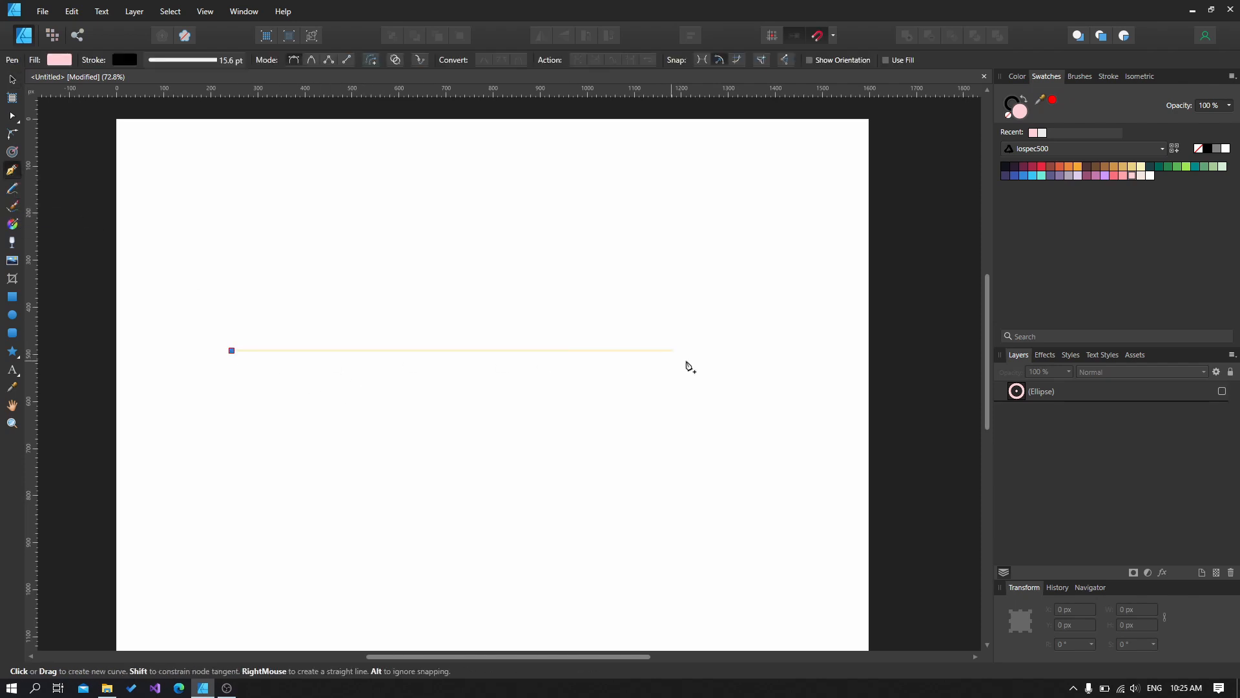
pyautogui.click(691, 353)
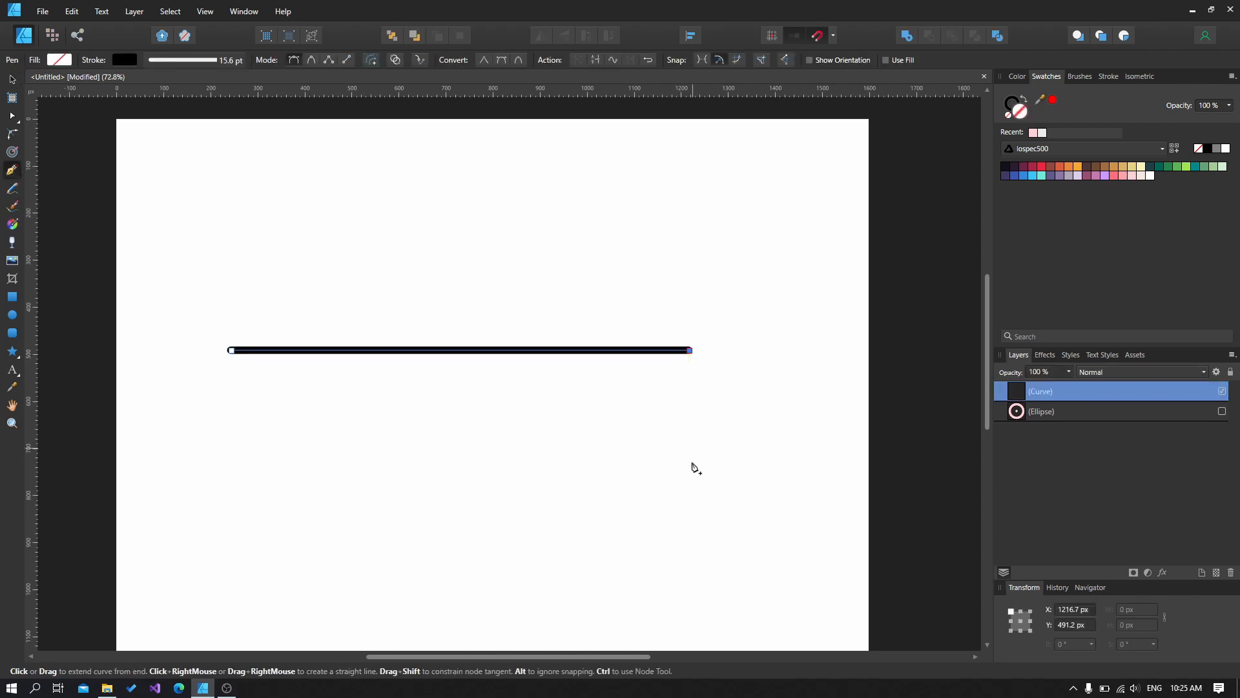
pyautogui.click(689, 507)
pyautogui.click(810, 507)
pyautogui.press('Escape')
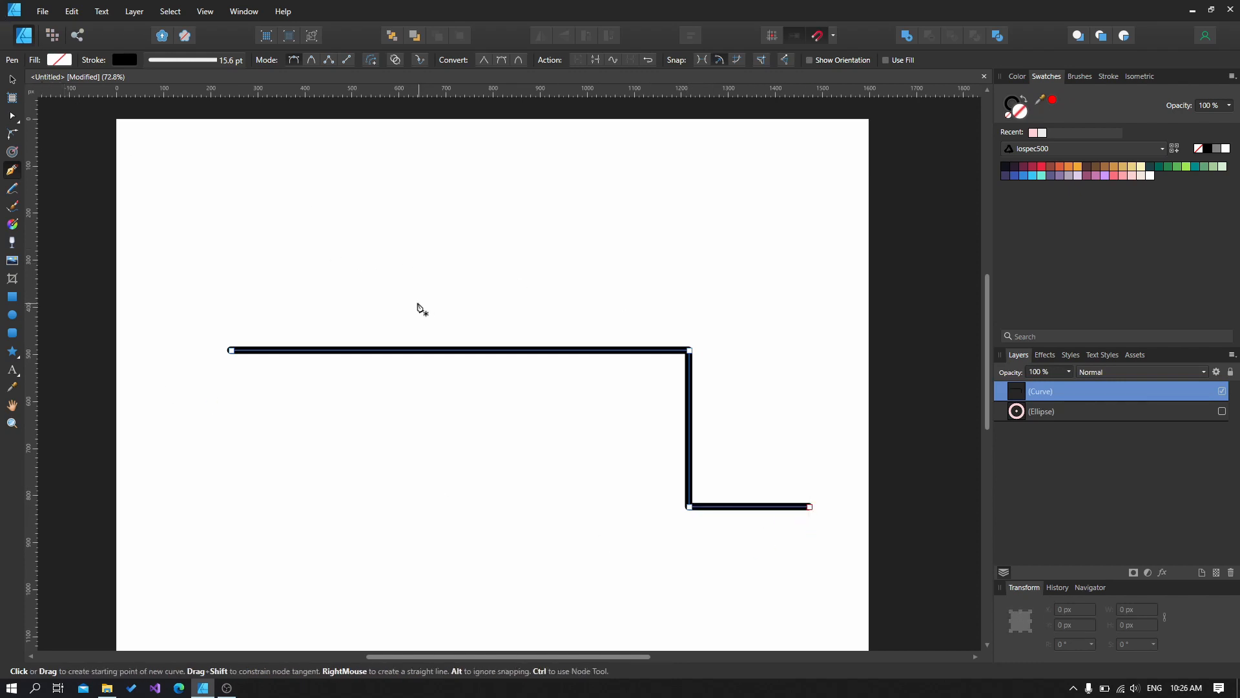
pyautogui.hotkey('ctrl', 'z')
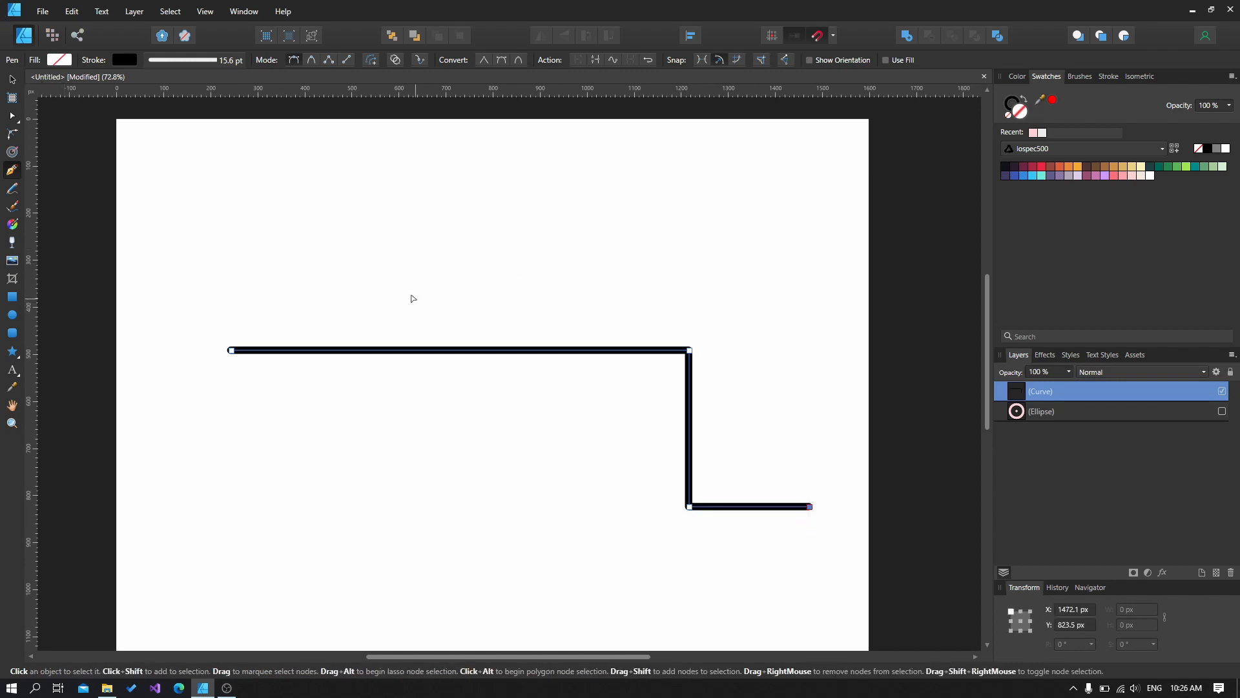
# - Select both corner nodes of the stepped path and shift its vertical segment left to about X 932.5 px
pyautogui.click(12, 79)
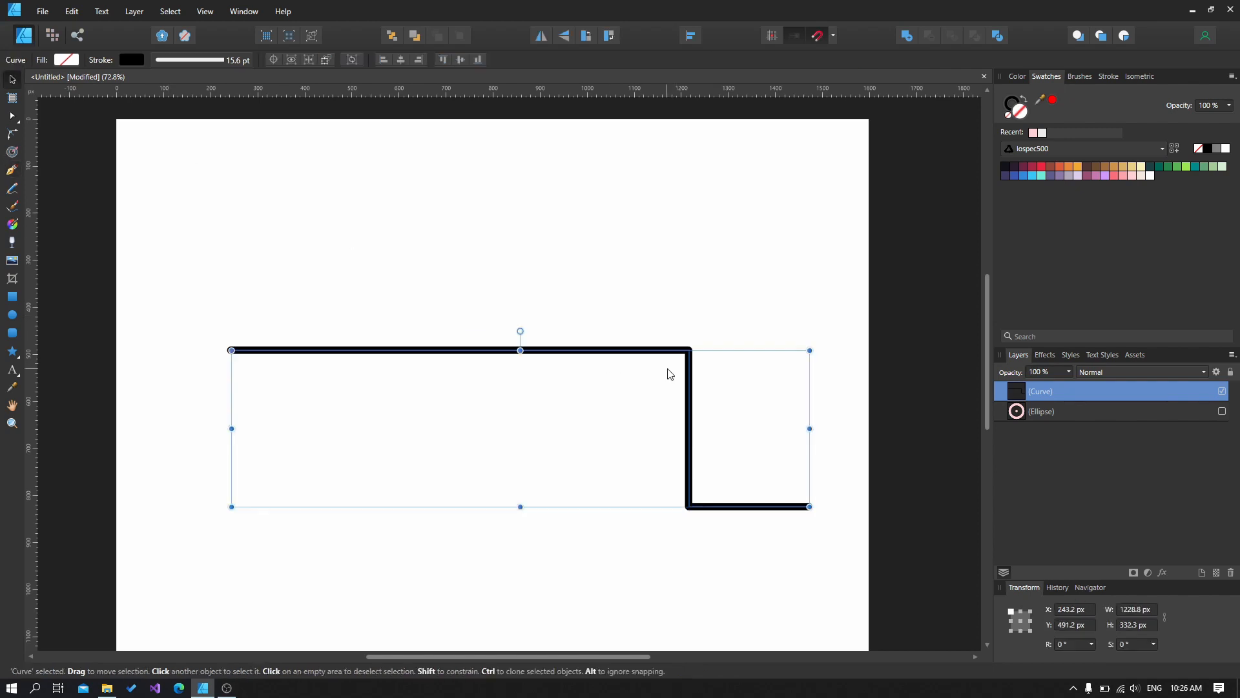
pyautogui.doubleClick(678, 349)
pyautogui.moveTo(653, 319); pyautogui.dragTo(711, 575)
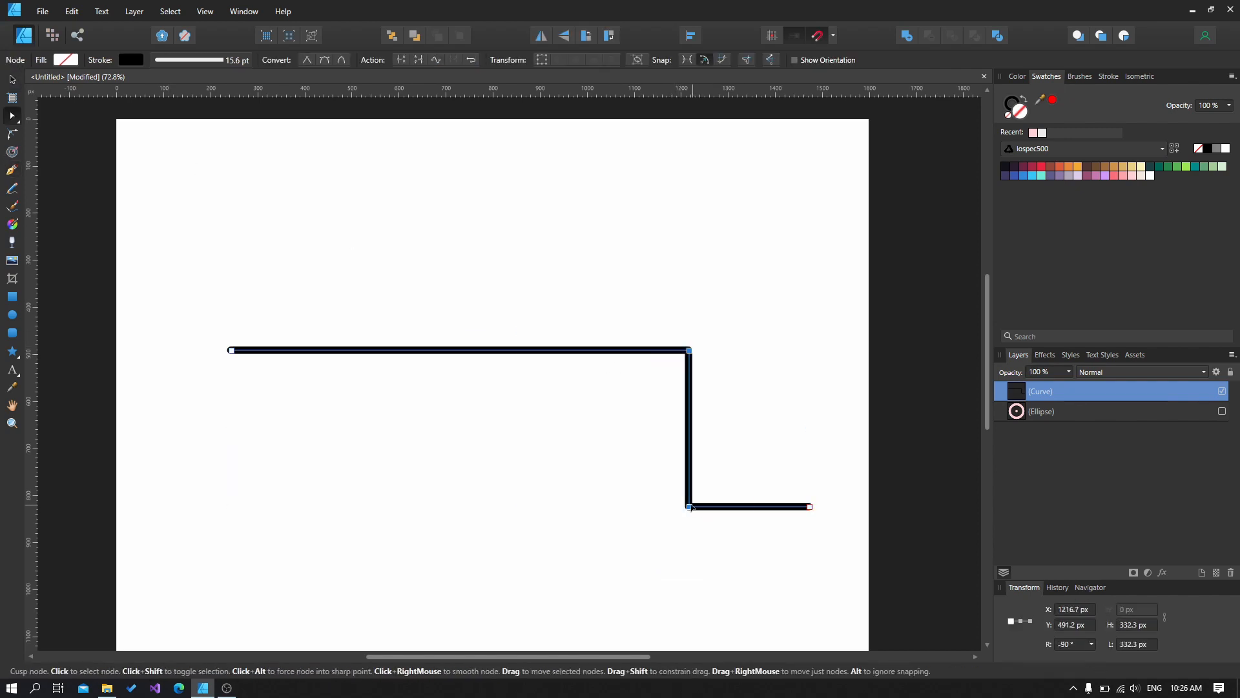
pyautogui.moveTo(690, 508); pyautogui.dragTo(554, 507)
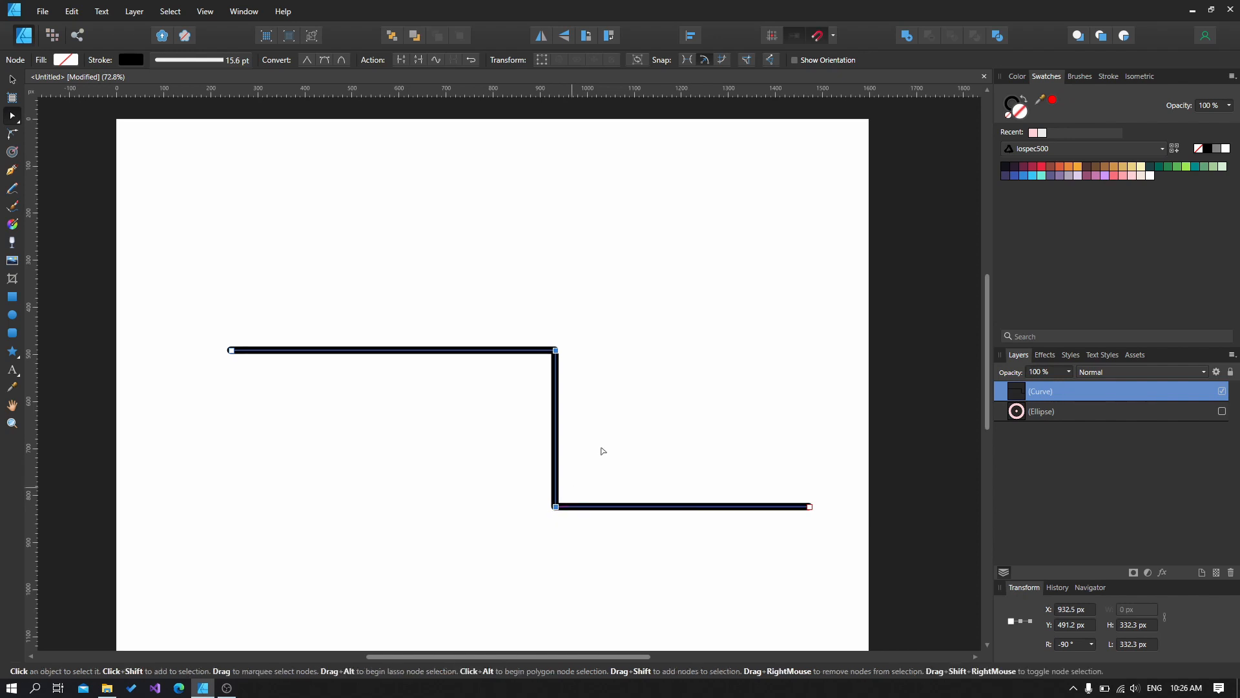
pyautogui.click(638, 282)
pyautogui.click(494, 349)
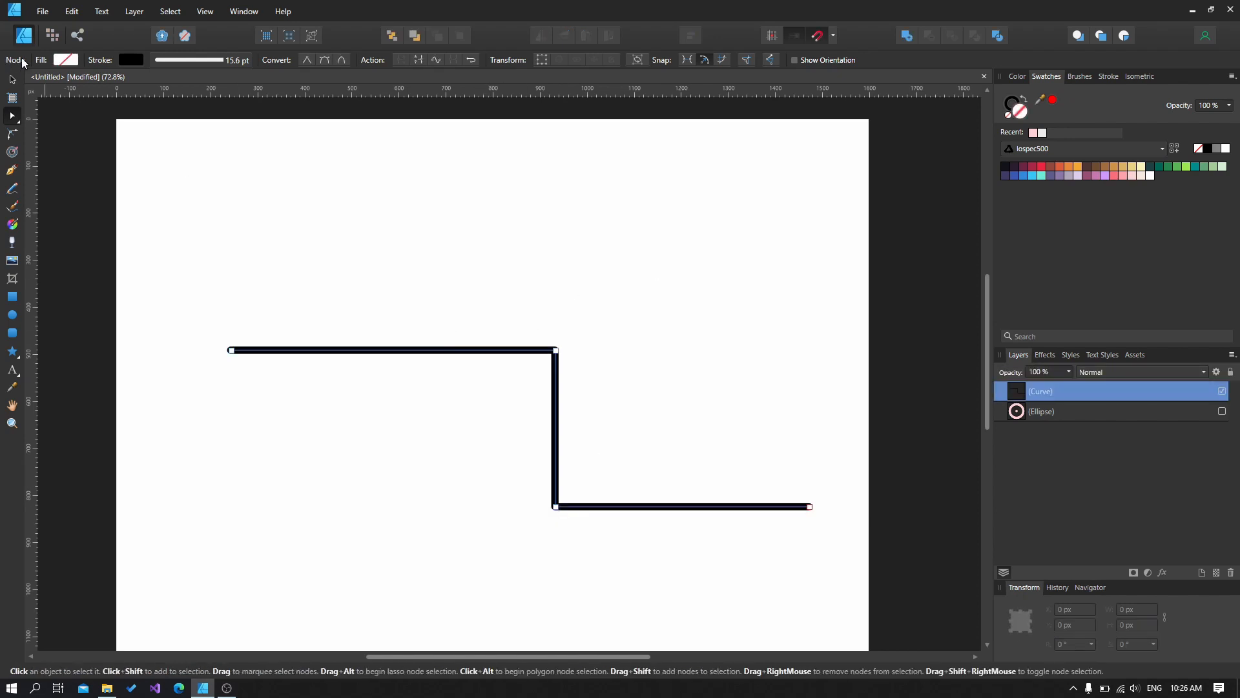
# - Apply a contour of about 75.5 px to the stepped path and fill it with plum
pyautogui.click(12, 153)
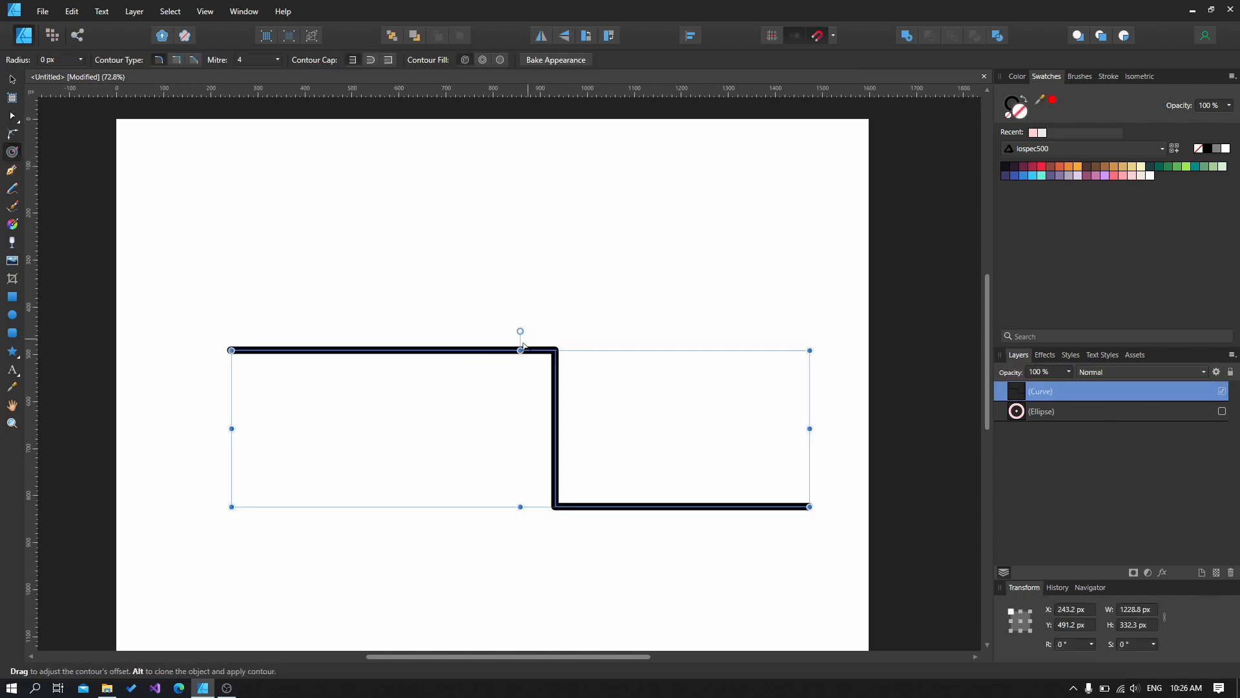
pyautogui.moveTo(518, 354); pyautogui.dragTo(545, 327)
pyautogui.click(1087, 175)
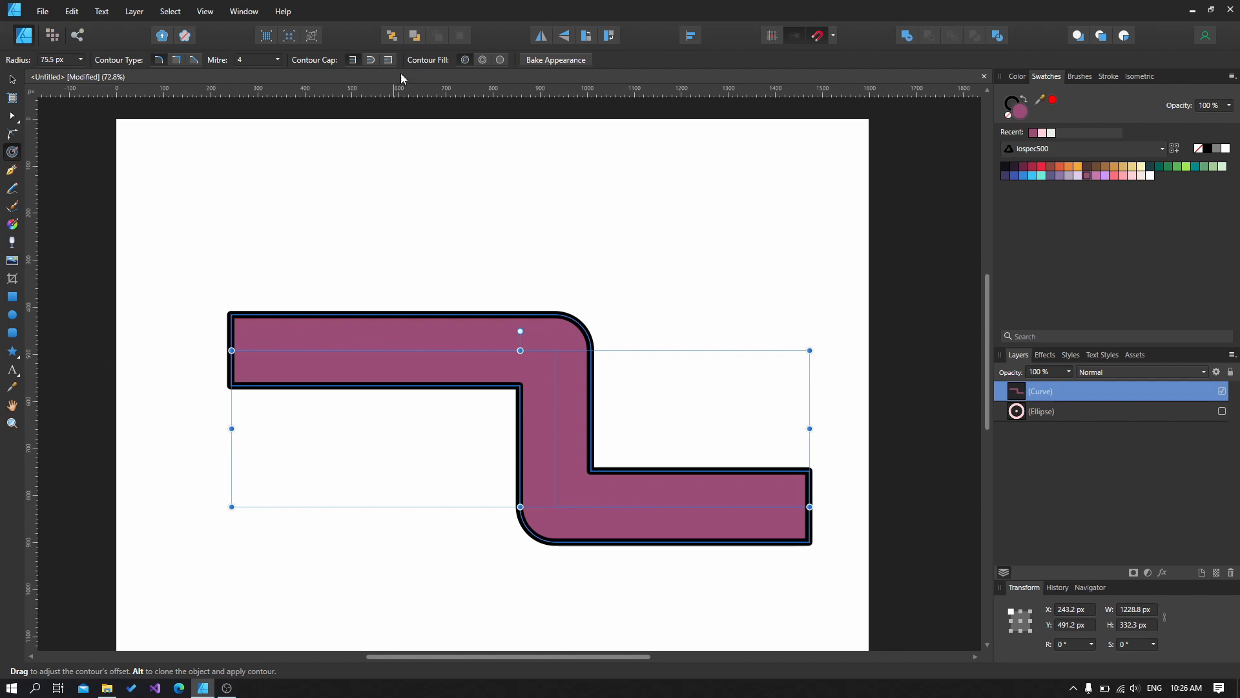
# - Try the round, butt and square contour caps on the stepped path, ending with the round cap
pyautogui.click(372, 59)
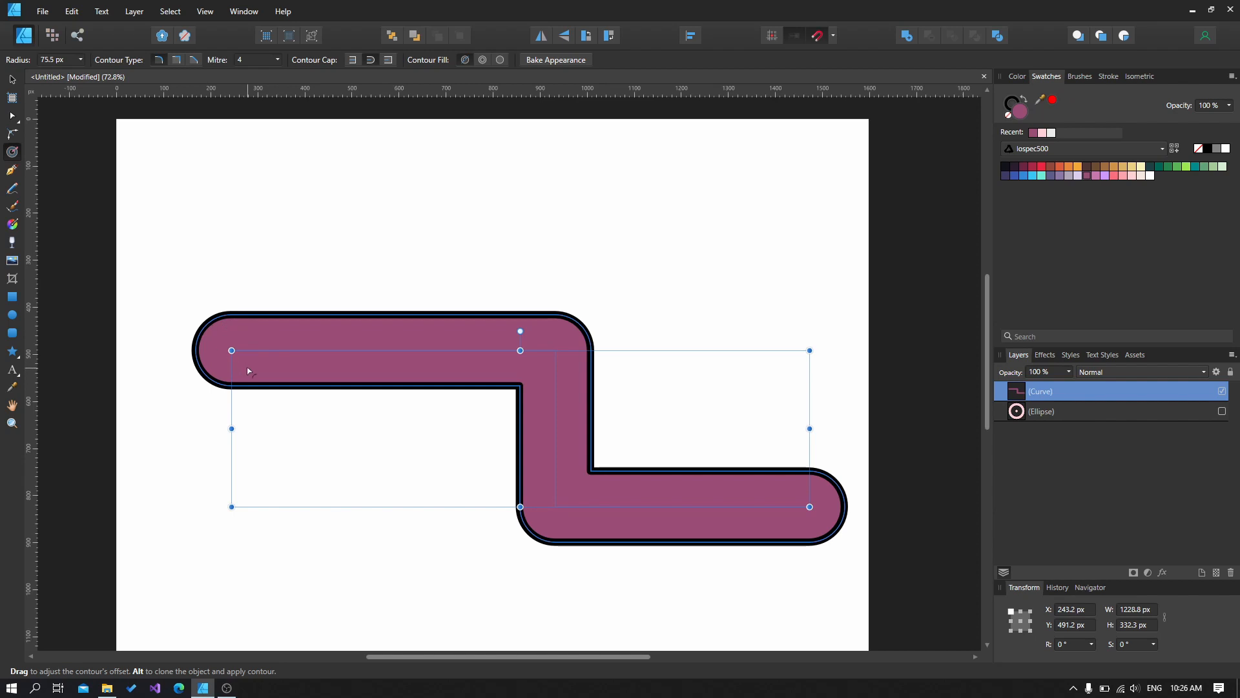
pyautogui.click(353, 59)
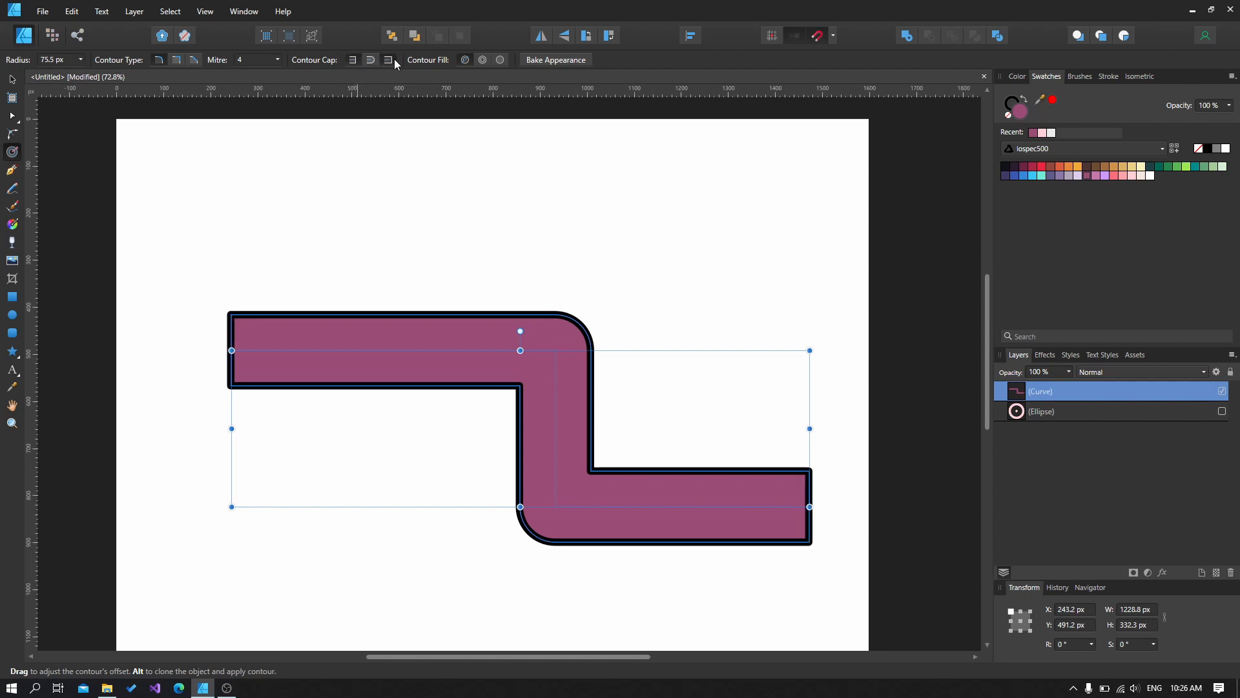
pyautogui.click(389, 59)
pyautogui.click(371, 59)
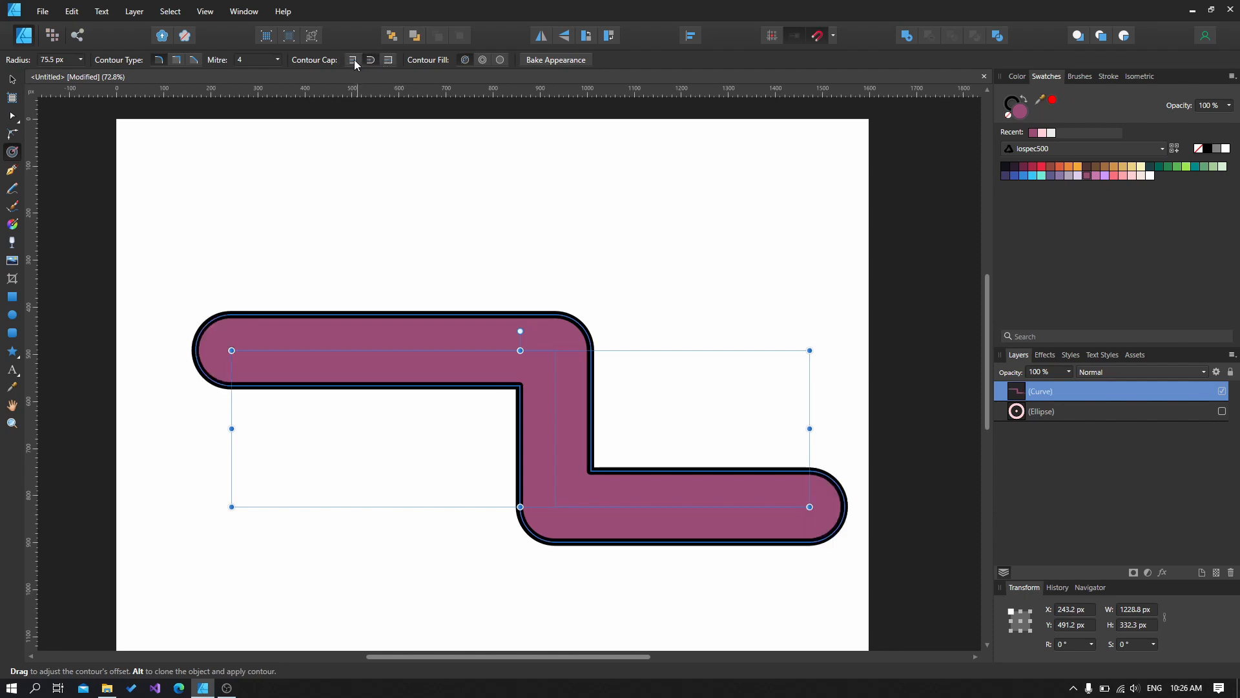
# - Compare the bevel, mitre and round contour types on the stepped path's corners, ending with bevel
pyautogui.click(192, 60)
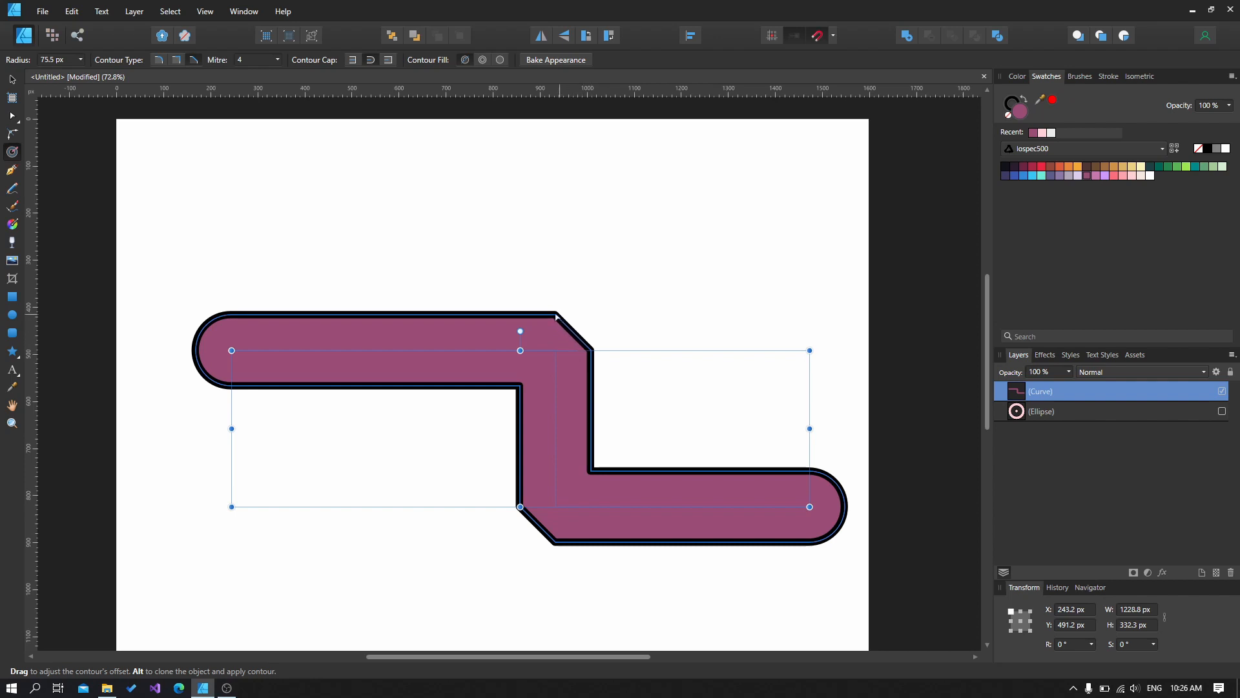
pyautogui.click(178, 61)
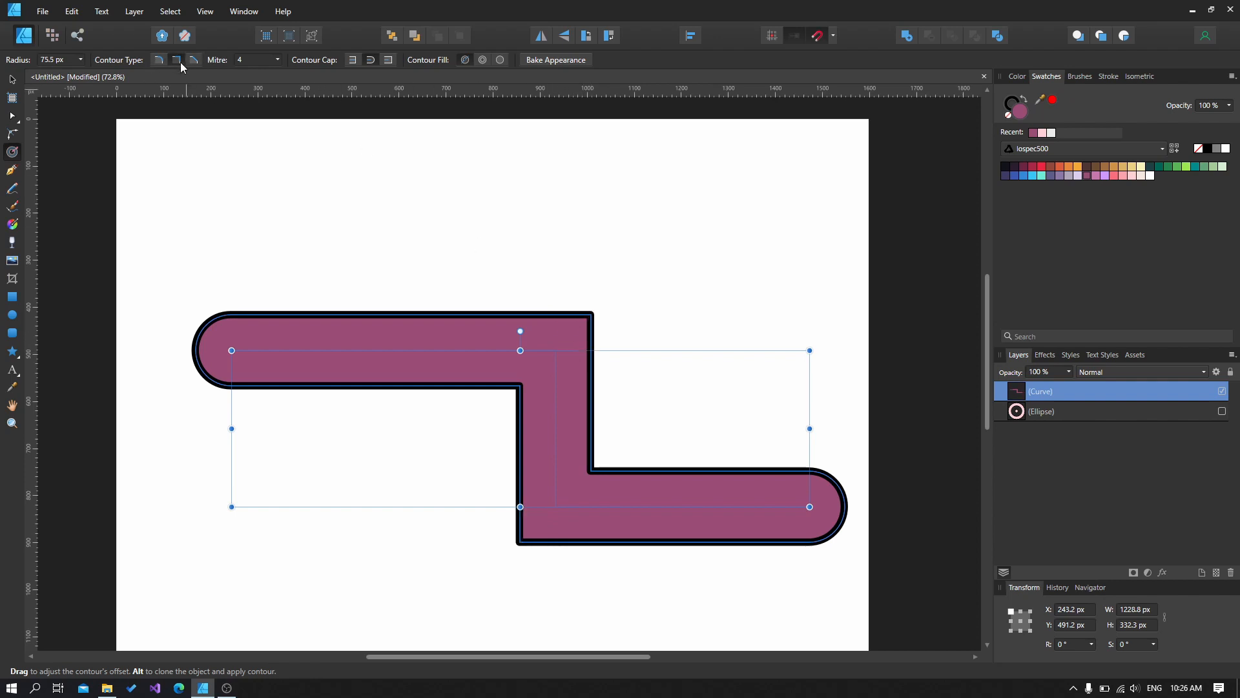
pyautogui.click(159, 60)
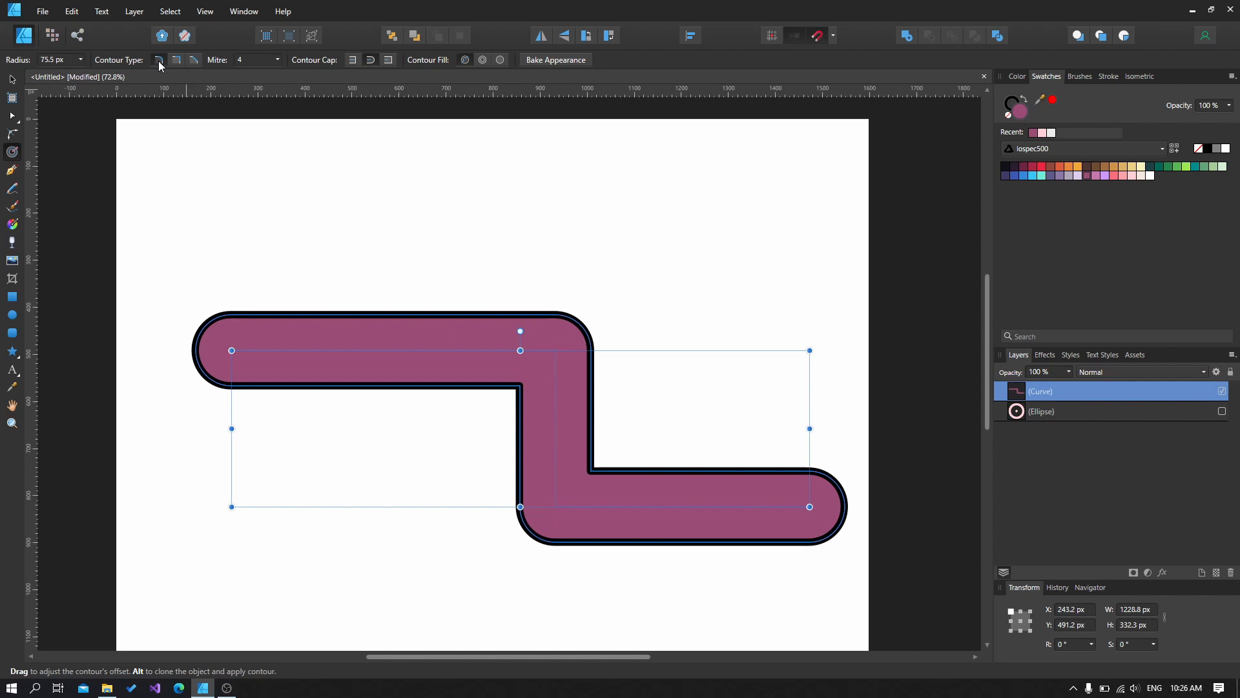
pyautogui.click(194, 59)
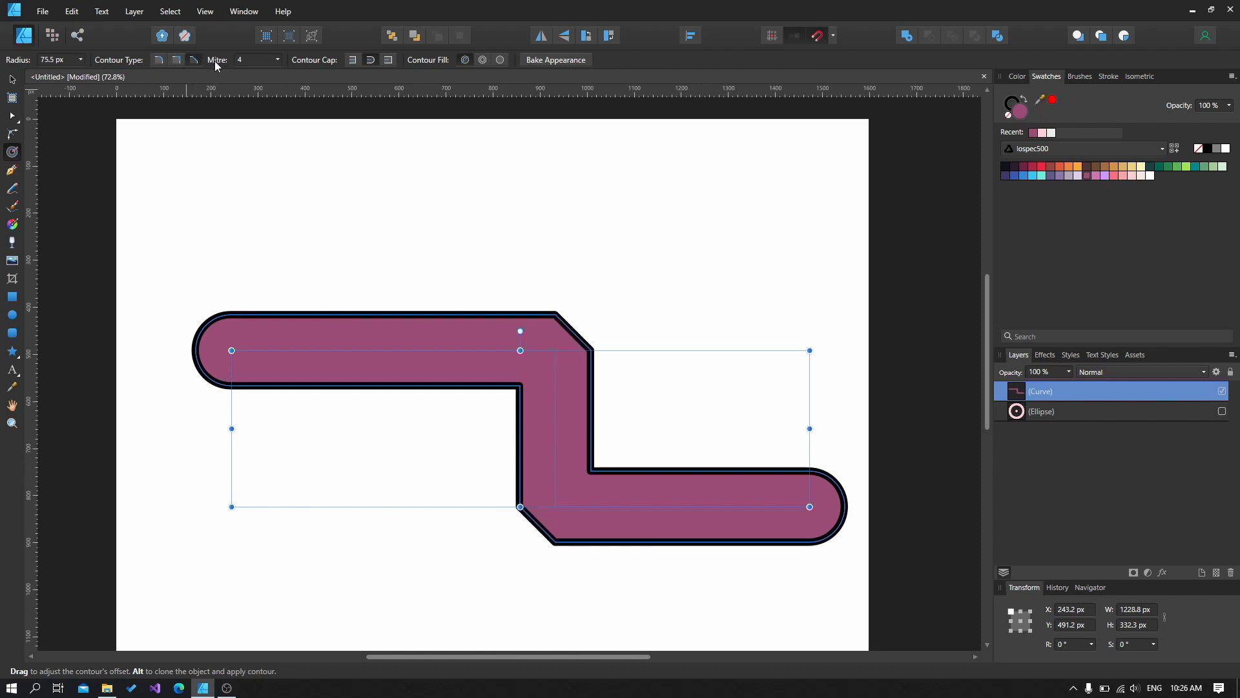
# - Set the stepped path's mitre to 6.935 and vary its contour radius between 29 and 104.5 px, ending at about 60.6 px
pyautogui.click(81, 59)
pyautogui.moveTo(82, 72)
pyautogui.mouseDown()
pyautogui.moveTo(47, 73)
pyautogui.moveTo(80, 74)
pyautogui.mouseUp()
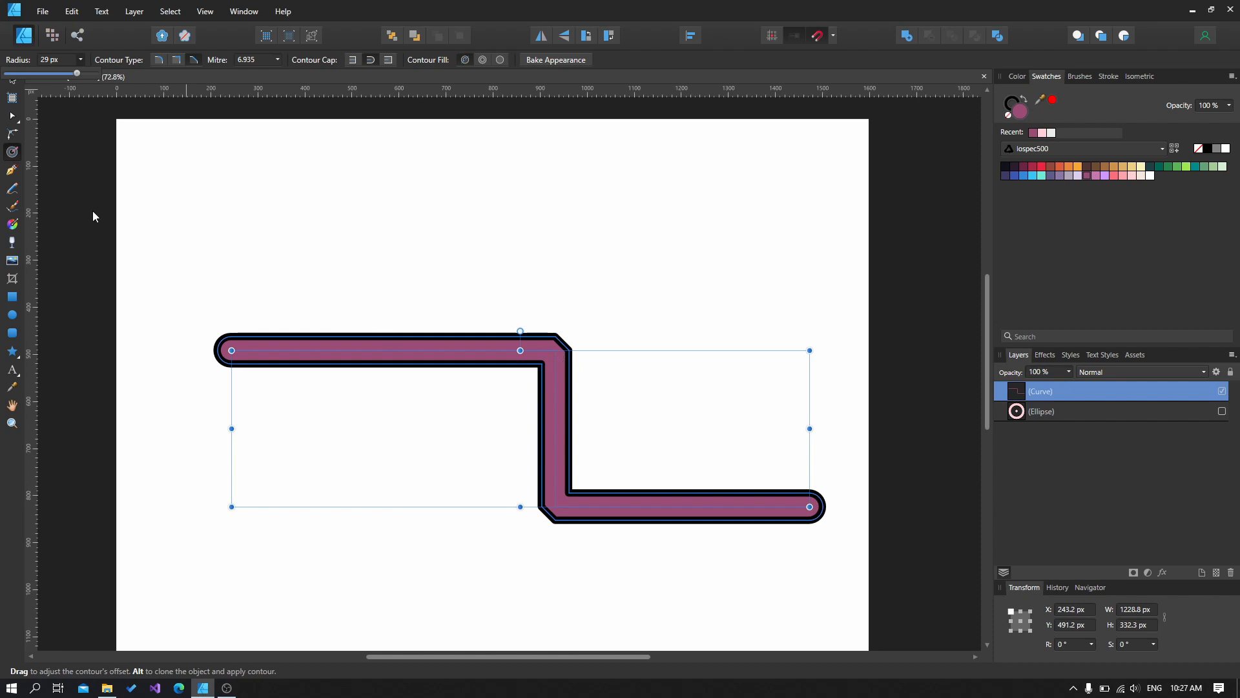
pyautogui.moveTo(564, 378); pyautogui.dragTo(605, 373)
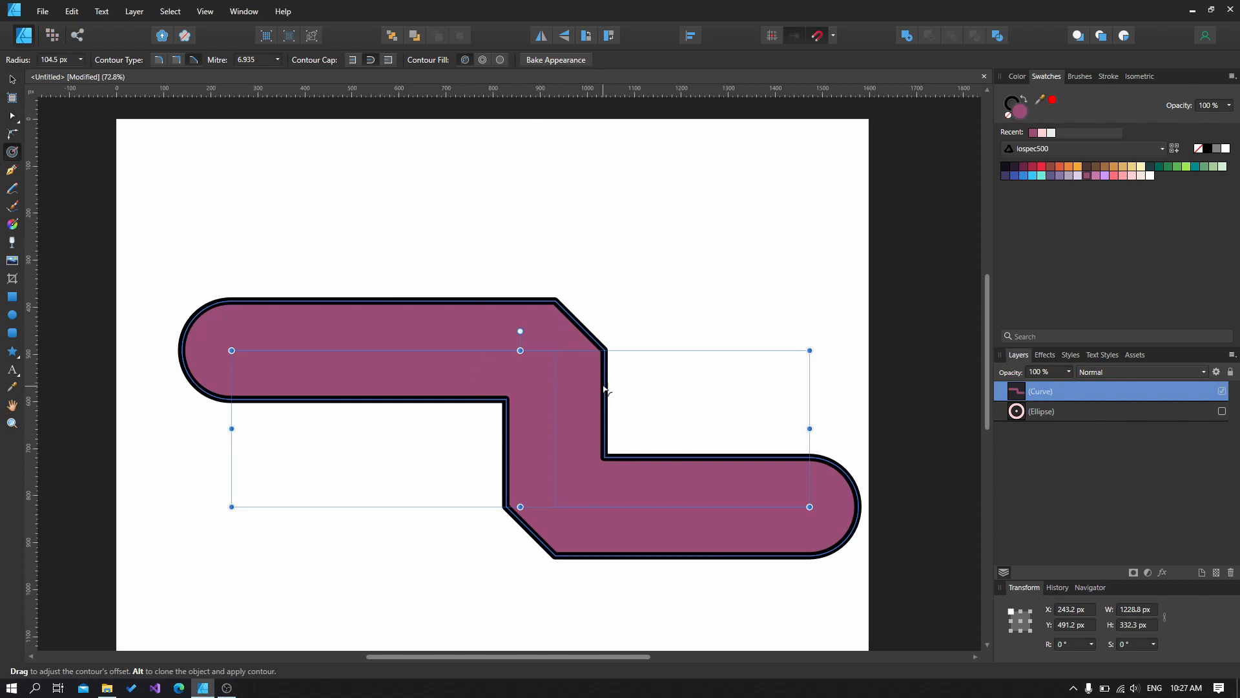
pyautogui.moveTo(604, 388); pyautogui.dragTo(586, 395)
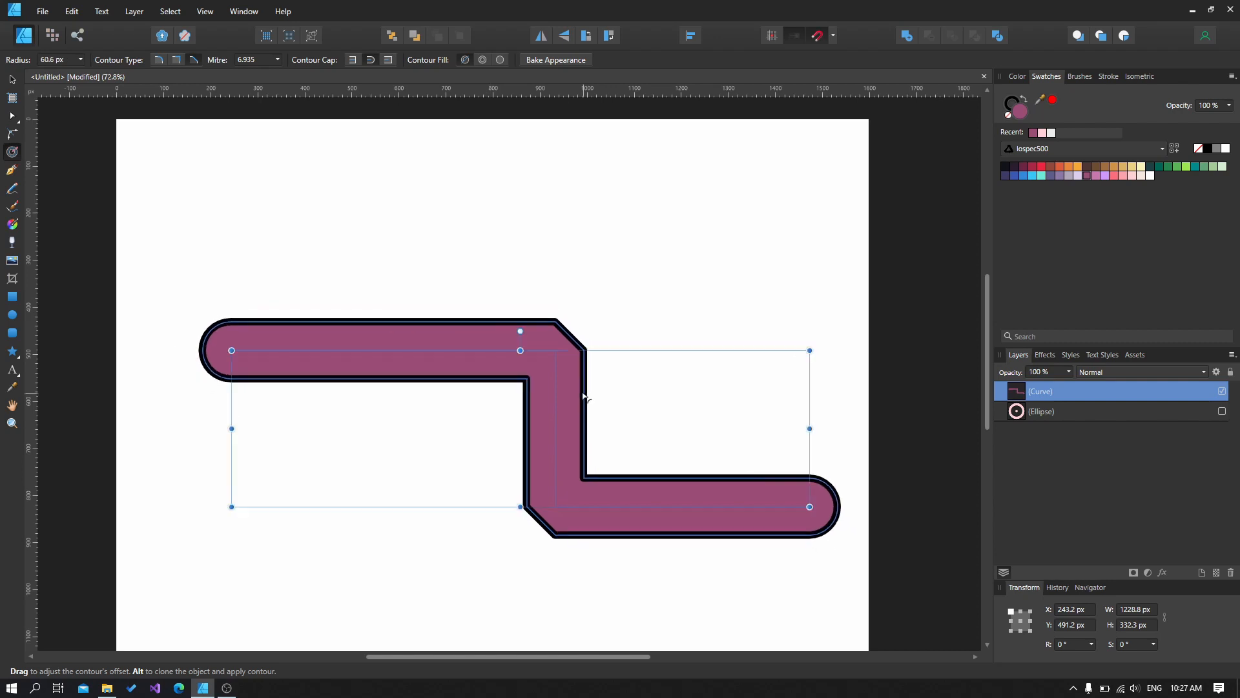
# - Fill the contoured stepped path with orange and bake its appearance, leaving it deselected
pyautogui.click(1076, 167)
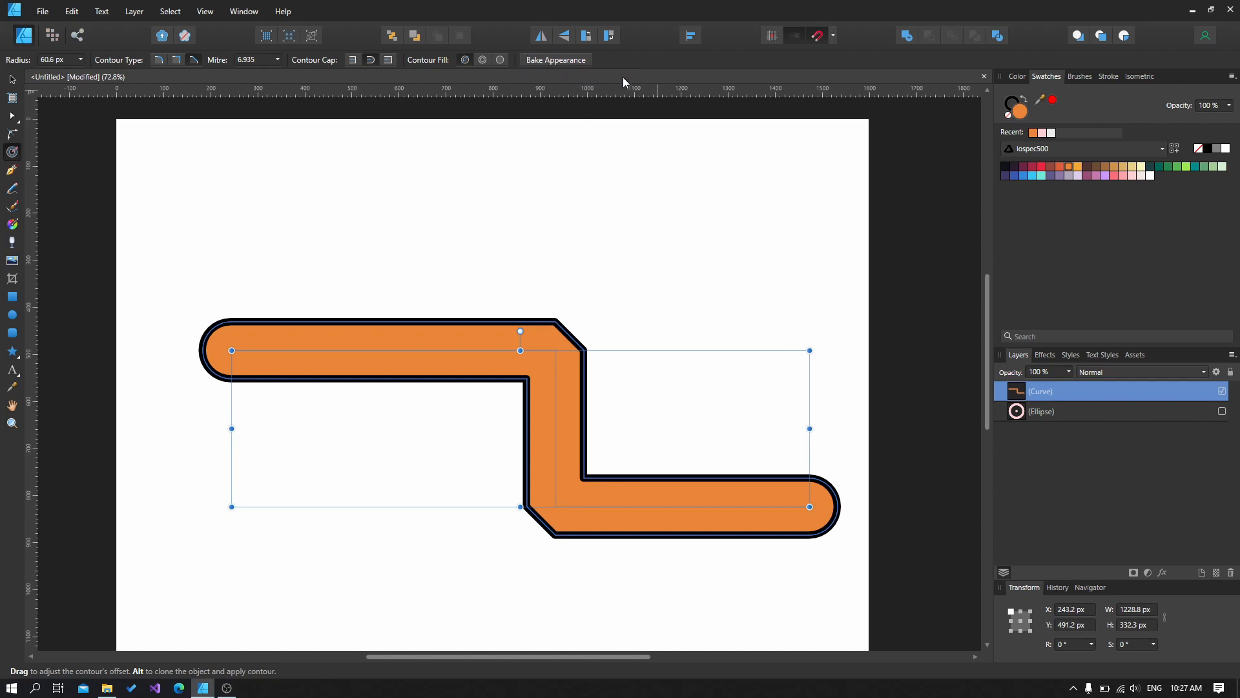
pyautogui.click(575, 61)
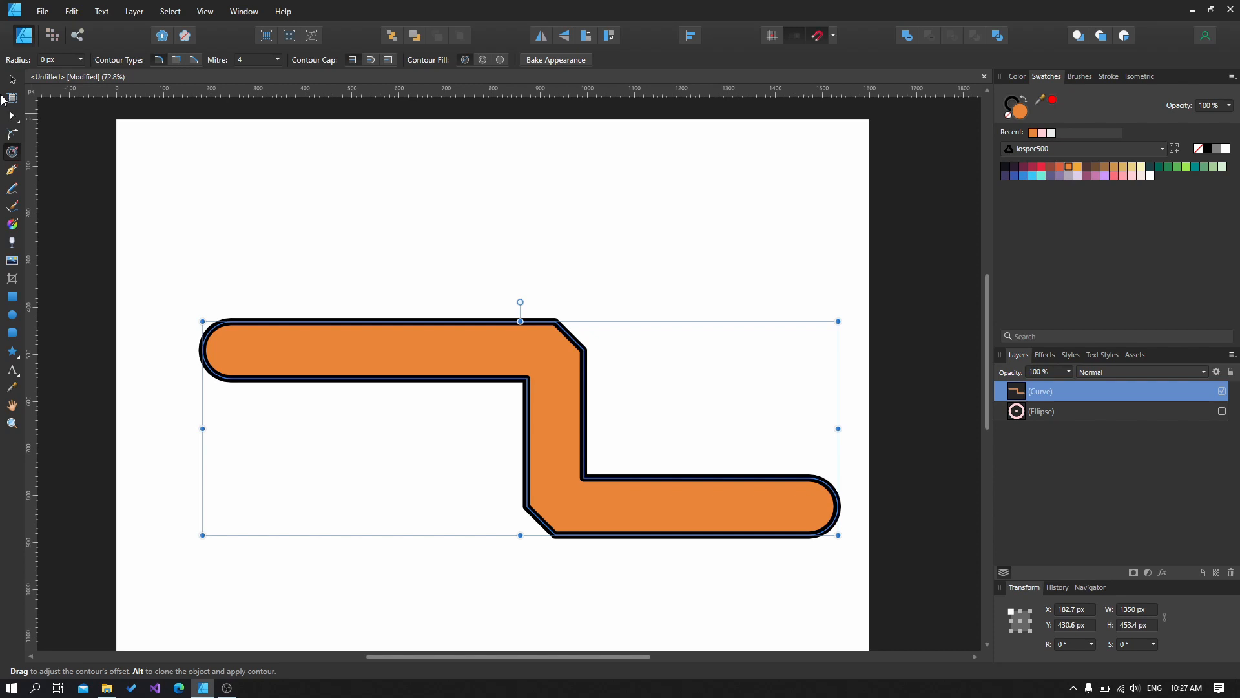
pyautogui.click(12, 79)
pyautogui.click(280, 172)
# - Recolour the baked stepped shape with a greyish lilac fill and a red stroke
pyautogui.click(460, 339)
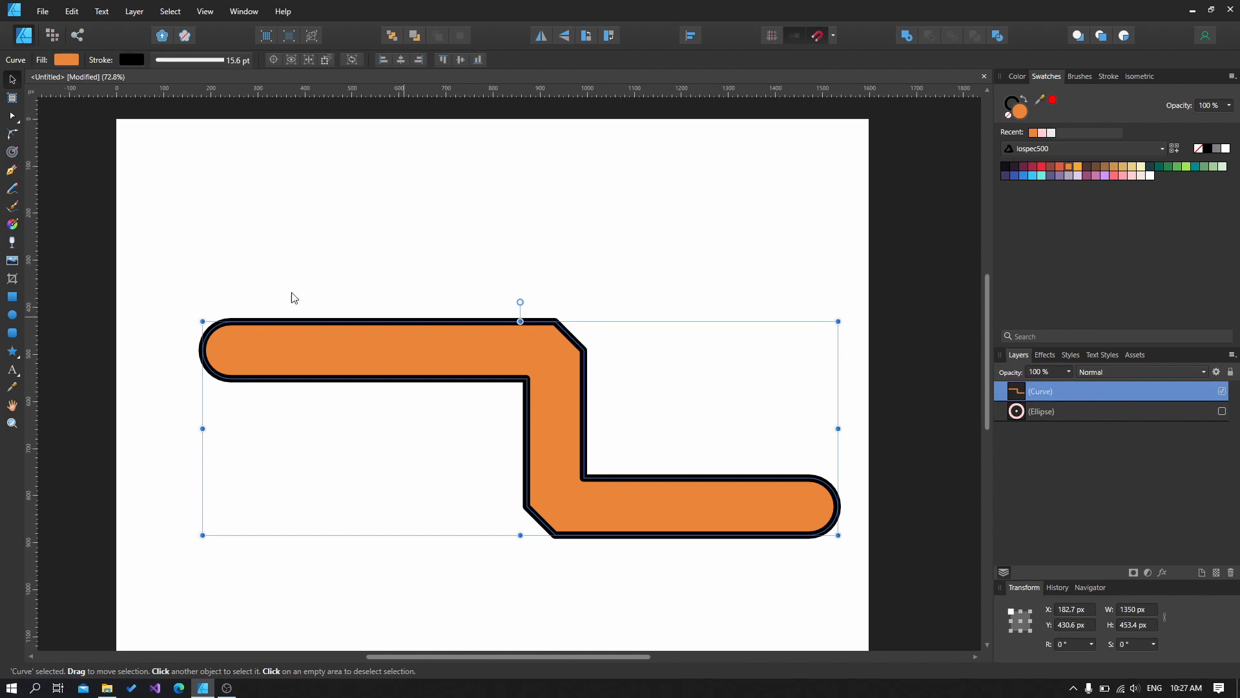
pyautogui.click(1033, 167)
pyautogui.click(1068, 174)
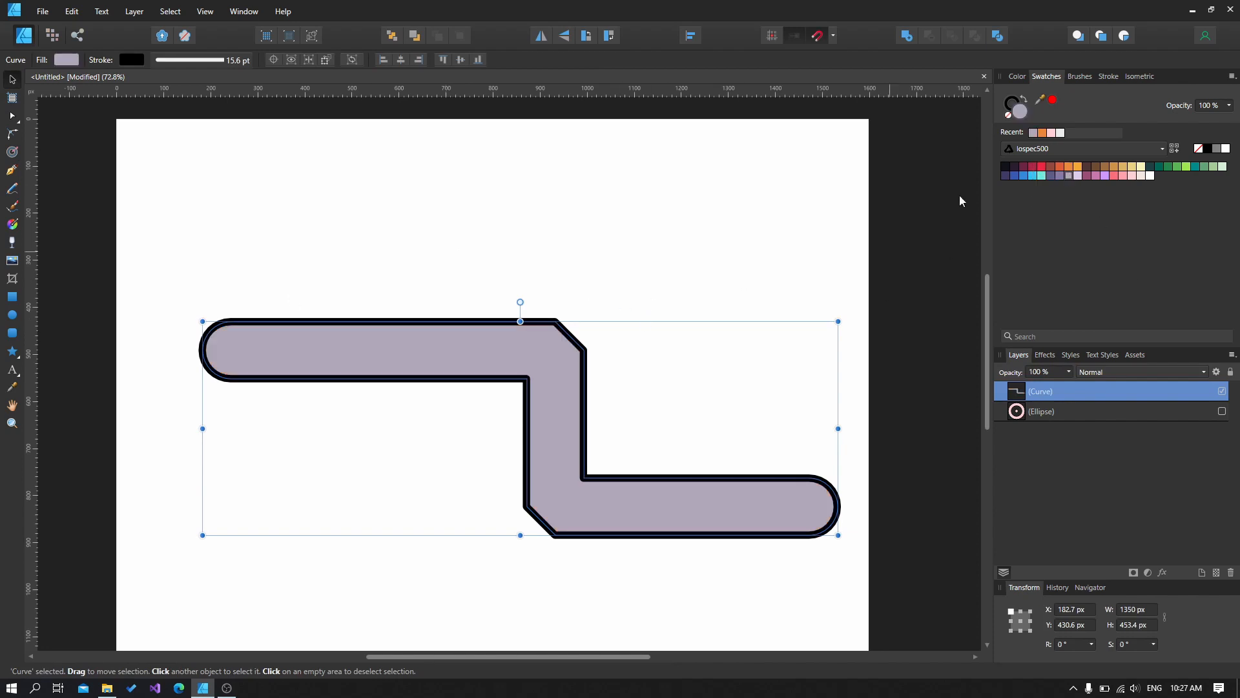
pyautogui.click(1042, 167)
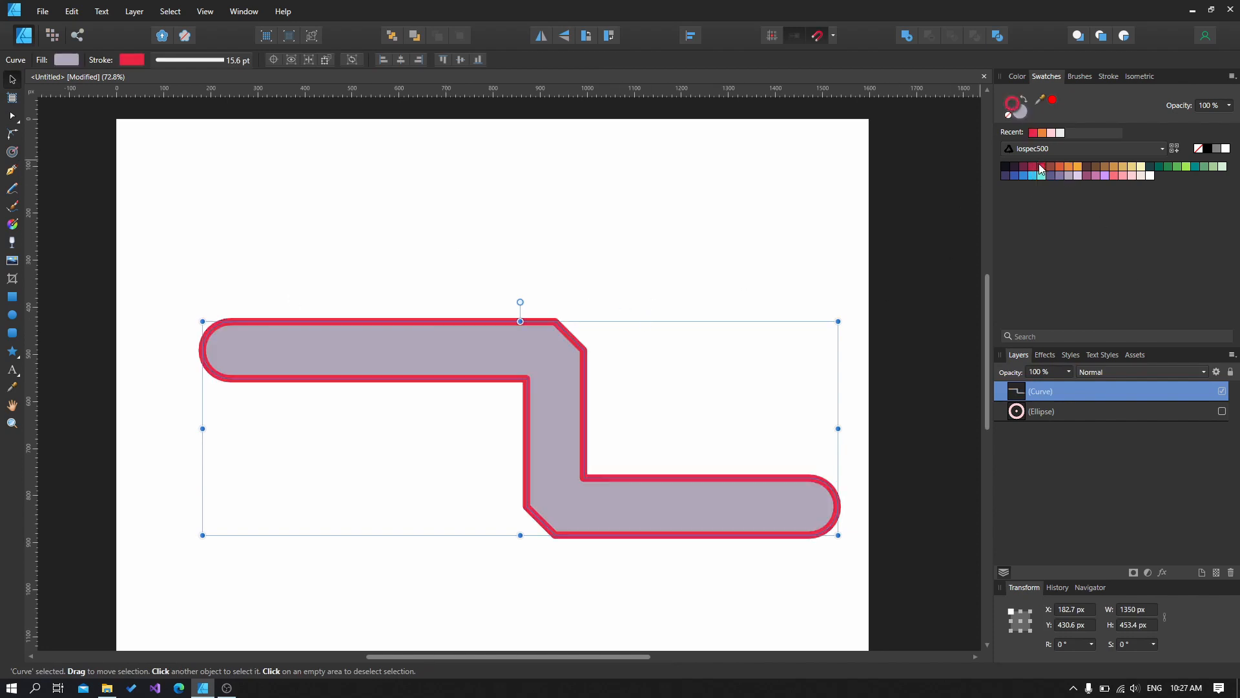
# - Move the baked stepped shape up and slightly left on the page
pyautogui.click(560, 288)
pyautogui.click(546, 366)
pyautogui.moveTo(546, 366); pyautogui.dragTo(533, 288)
# - Try reshaping the baked shape by moving its upper bevelled corner nodes up and to the right, and undo it
pyautogui.click(12, 115)
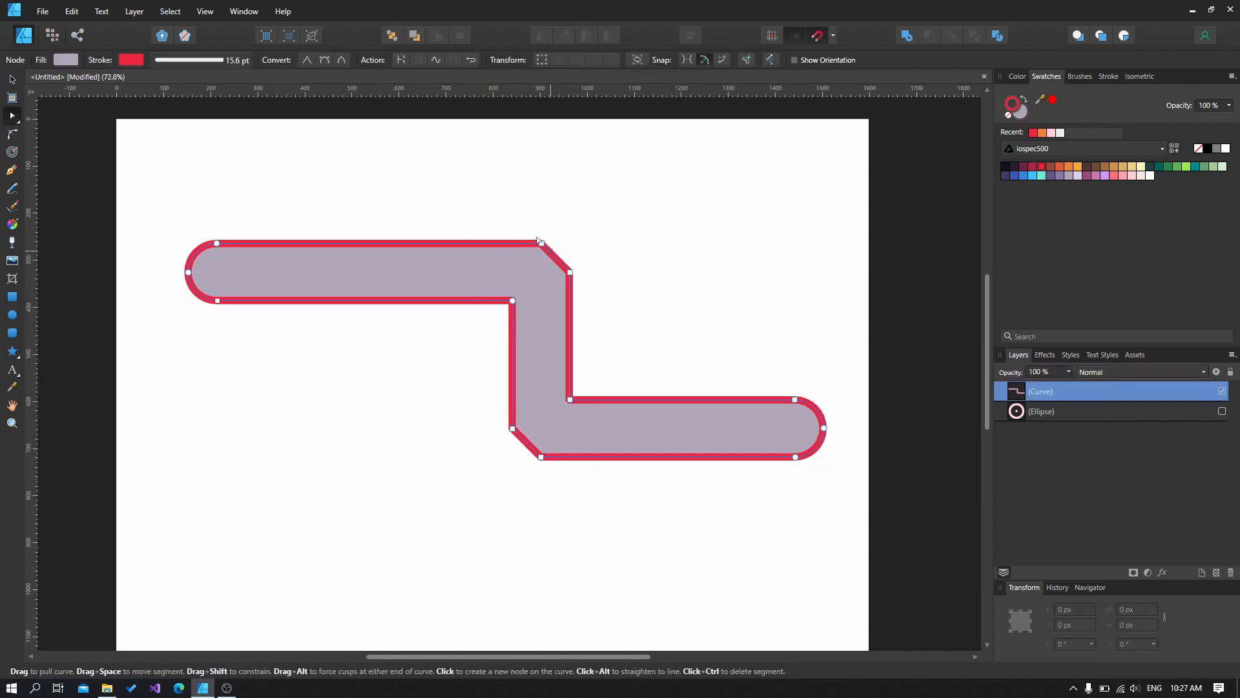
pyautogui.moveTo(515, 223); pyautogui.dragTo(585, 290)
pyautogui.moveTo(543, 243); pyautogui.dragTo(594, 208)
pyautogui.hotkey('ctrl', 'z')
# - Reselect the baked stepped shape and hide its layer
pyautogui.click(429, 222)
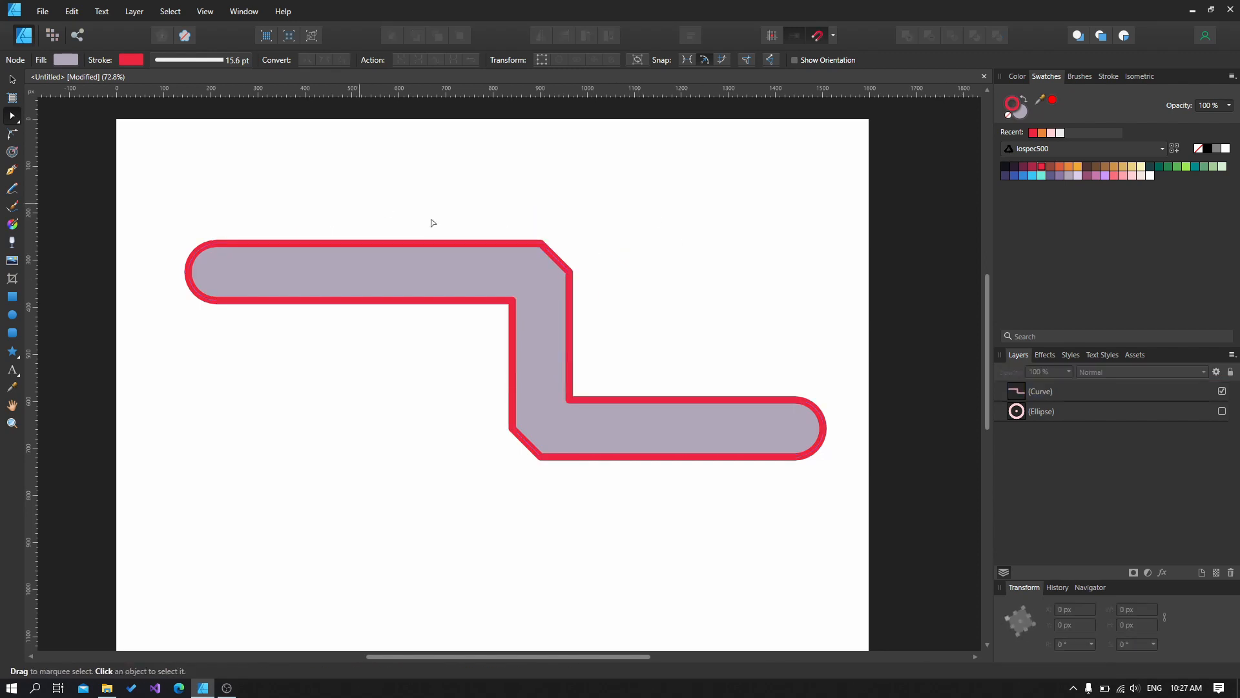
pyautogui.click(772, 417)
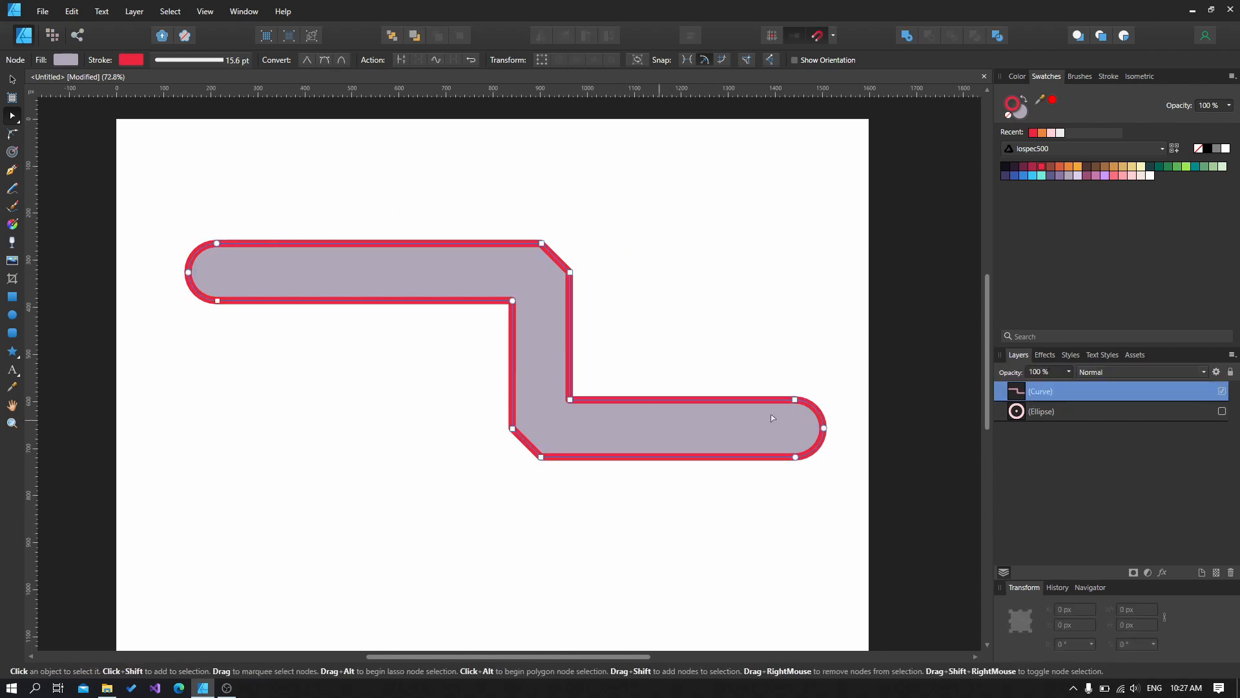
pyautogui.click(1222, 392)
pyautogui.click(686, 247)
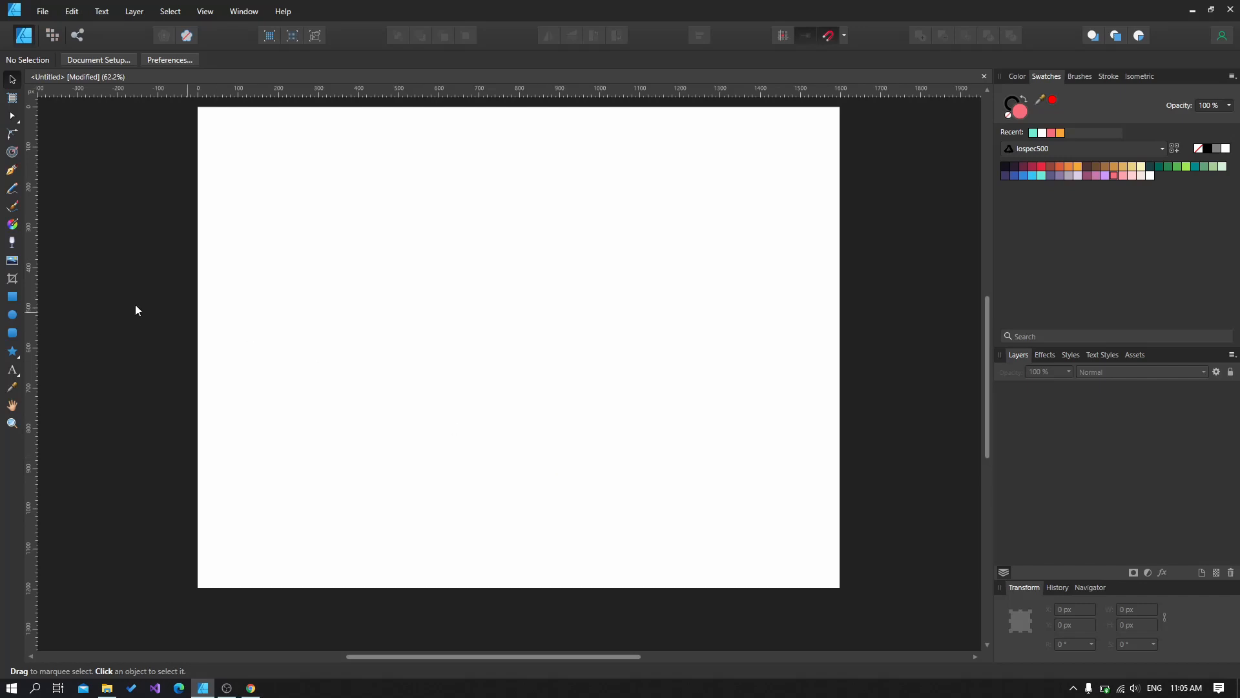
# - Add the art text COUNTOUR in bold Arial at 191.1 pt, about 1091 px wide
pyautogui.click(12, 369)
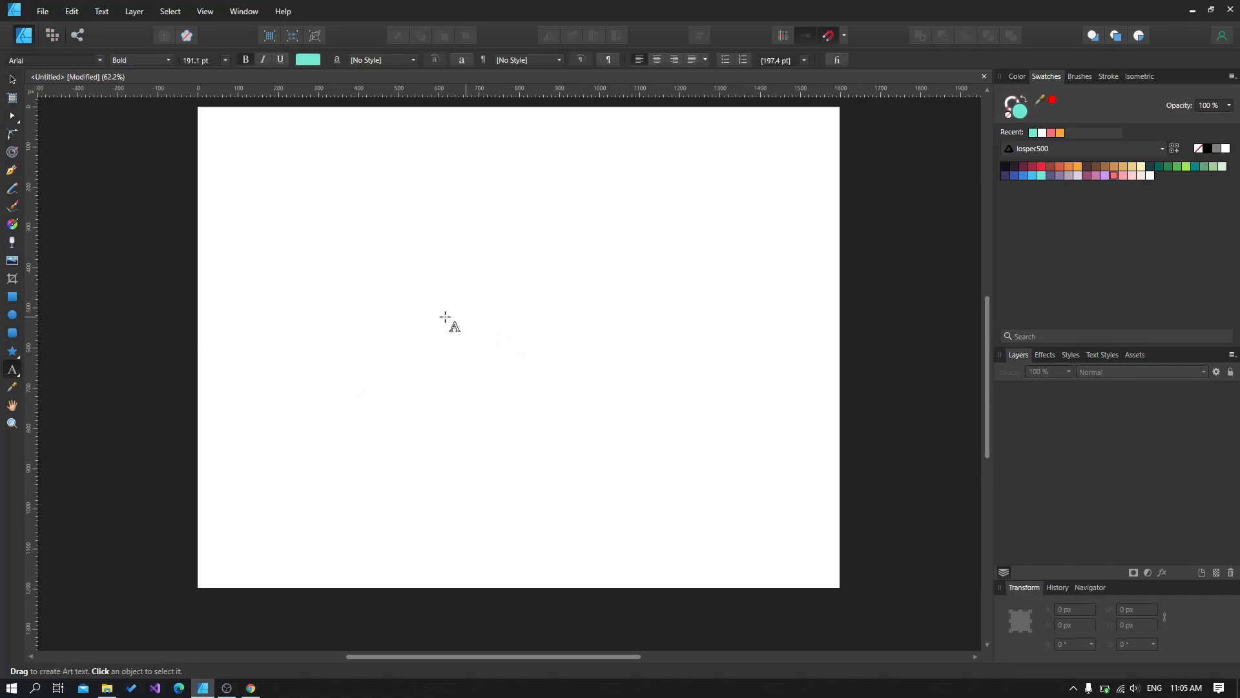
pyautogui.click(425, 325)
pyautogui.write('COU')
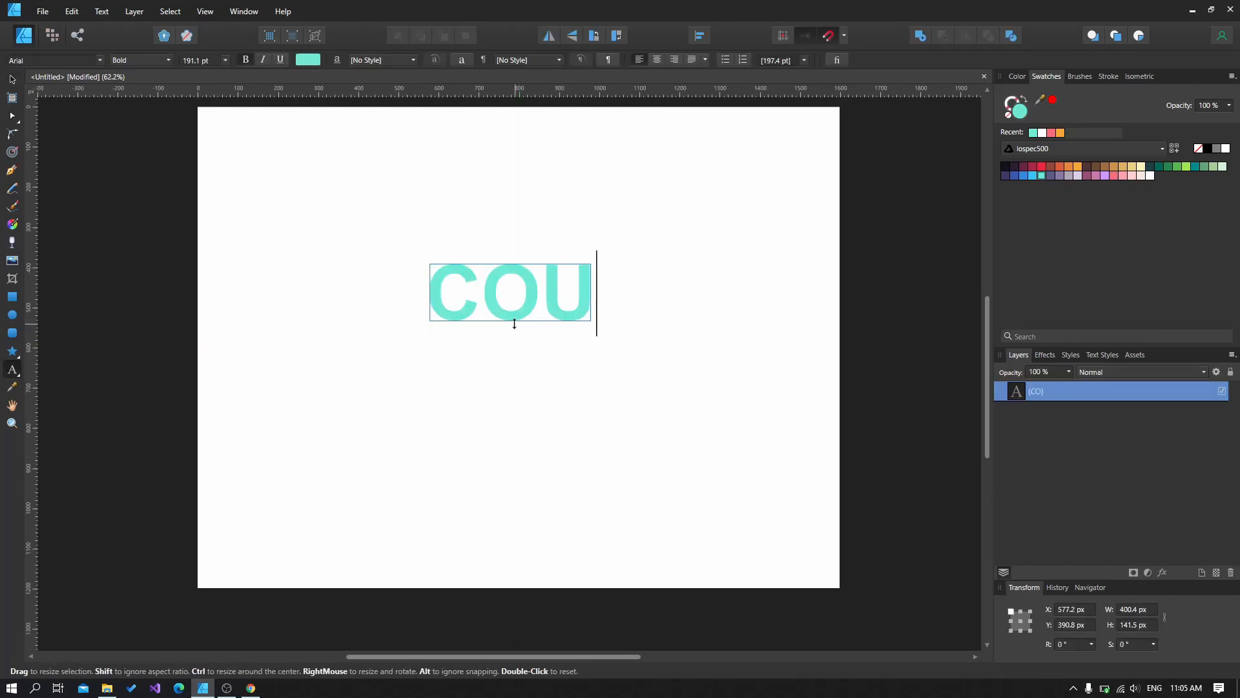
pyautogui.write('NTOUR')
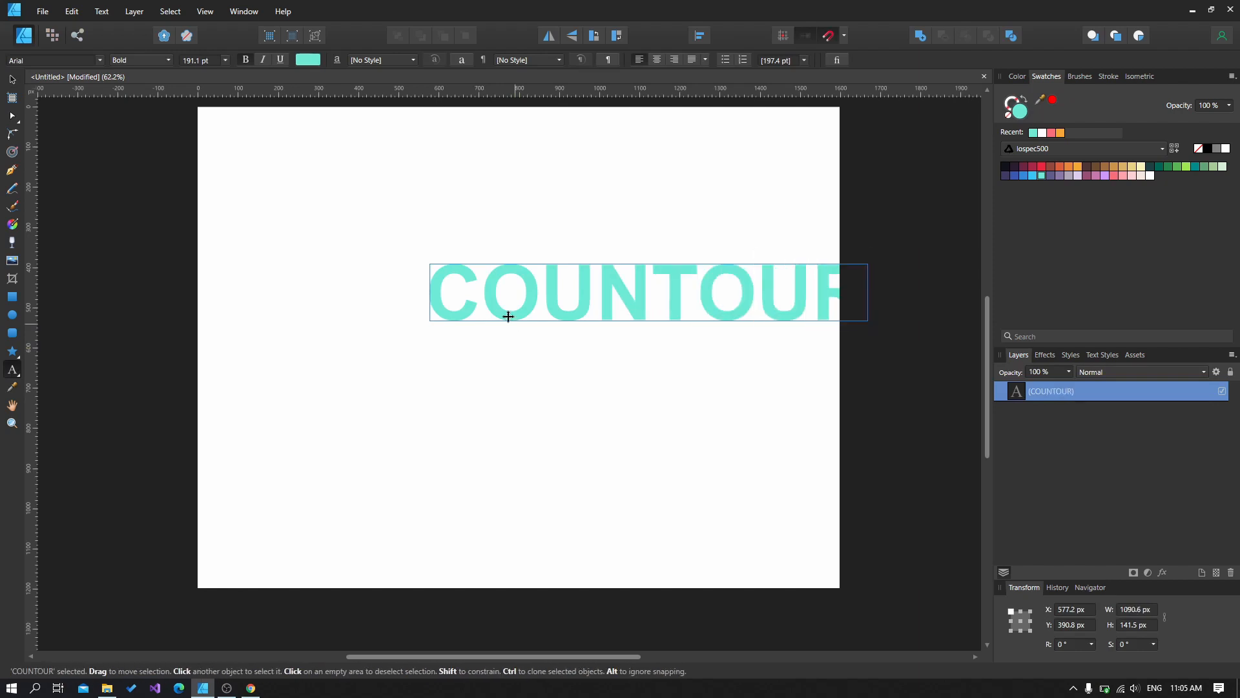
pyautogui.press('Escape')
# - Move the COUNTOUR text to about X 302 px, Y 484 px and fill it with reddish orange
pyautogui.press('v')
pyautogui.moveTo(498, 285); pyautogui.dragTo(388, 321)
pyautogui.click(1059, 166)
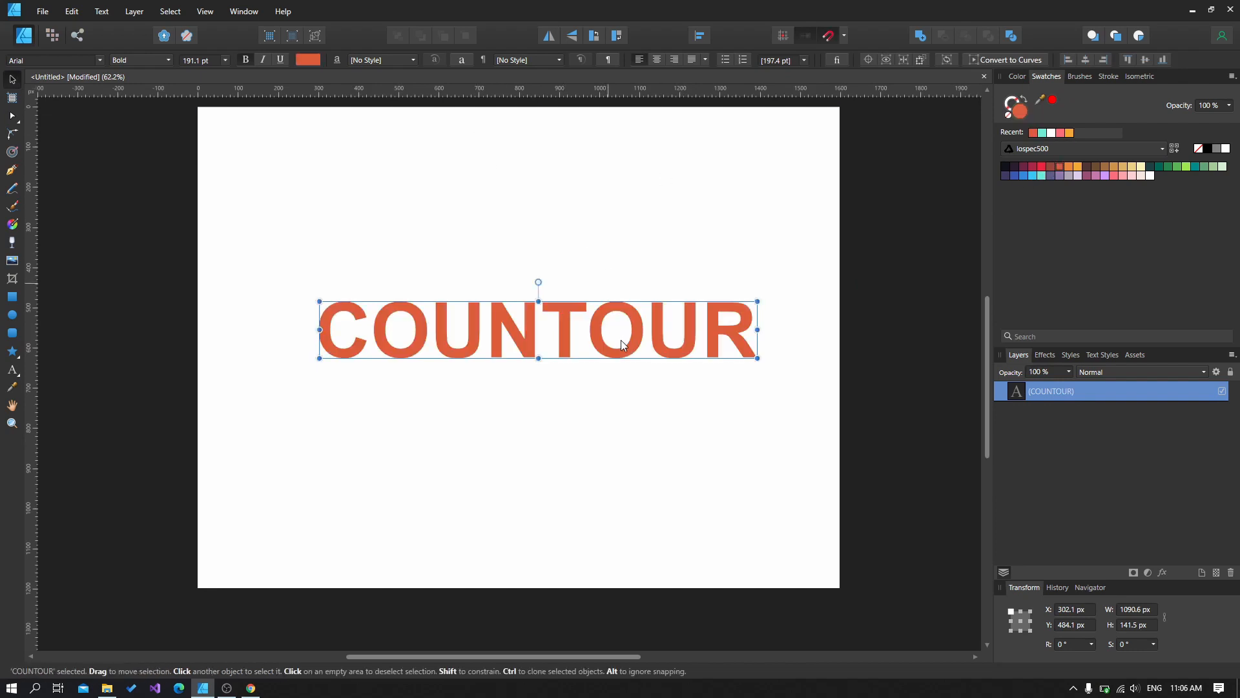
# - Duplicate the COUNTOUR text in place and fill the lower copy with dark maroon
pyautogui.hotkey('ctrl', 'j')
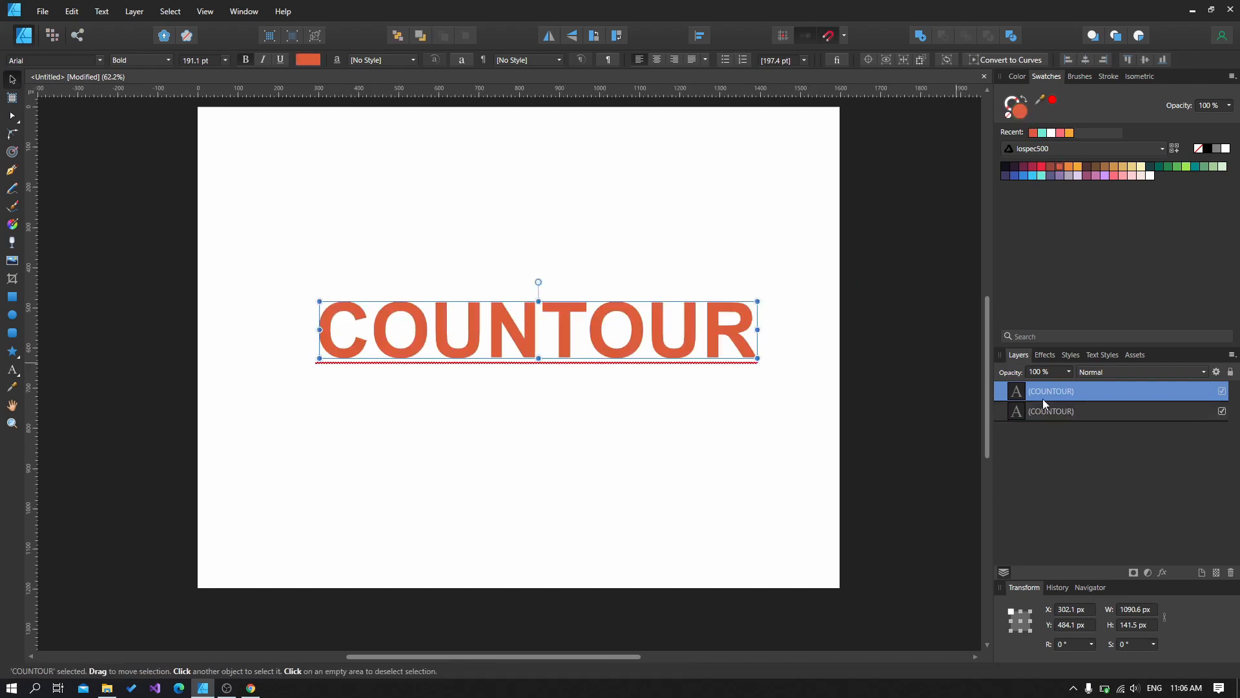
pyautogui.click(1043, 409)
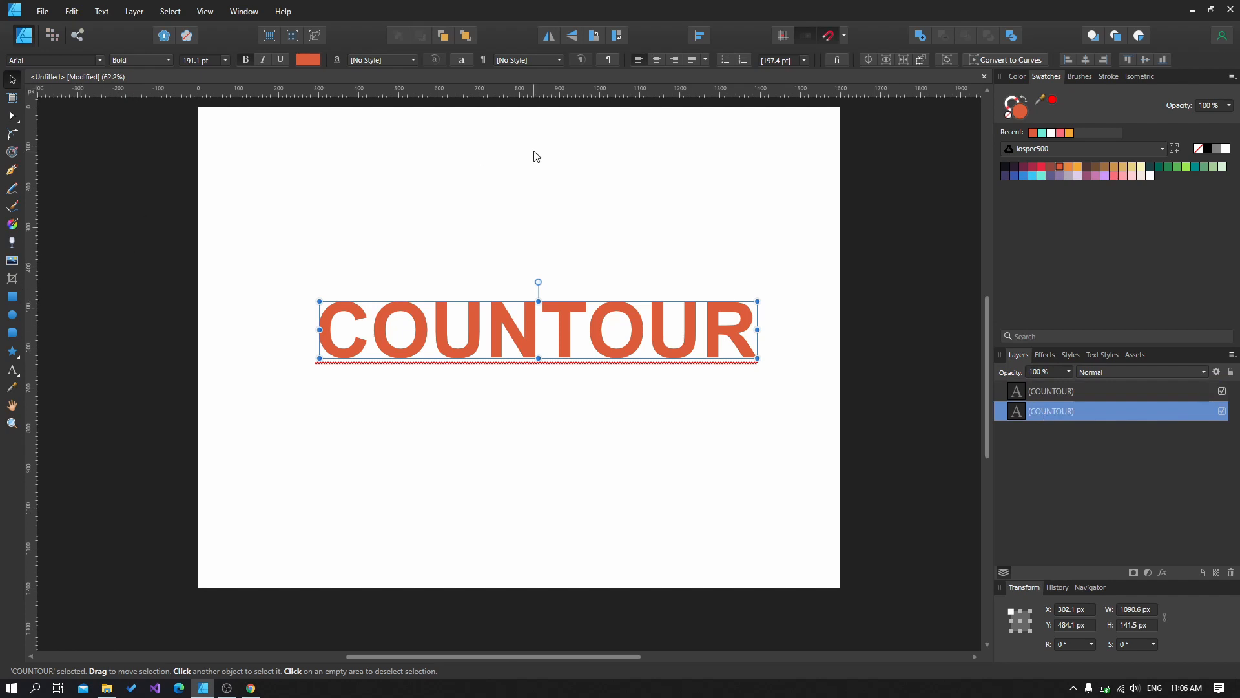
pyautogui.click(1025, 167)
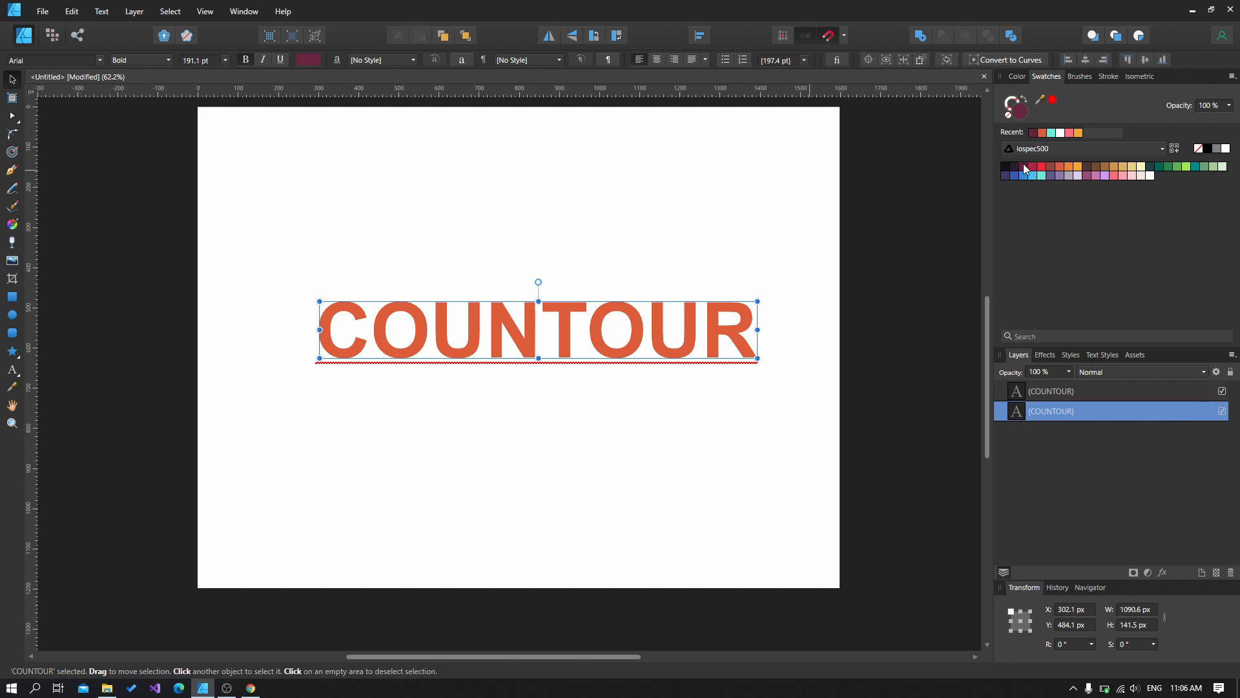
# - Apply an outward contour of about 18.3 px to the lower maroon COUNTOUR text
pyautogui.click(12, 152)
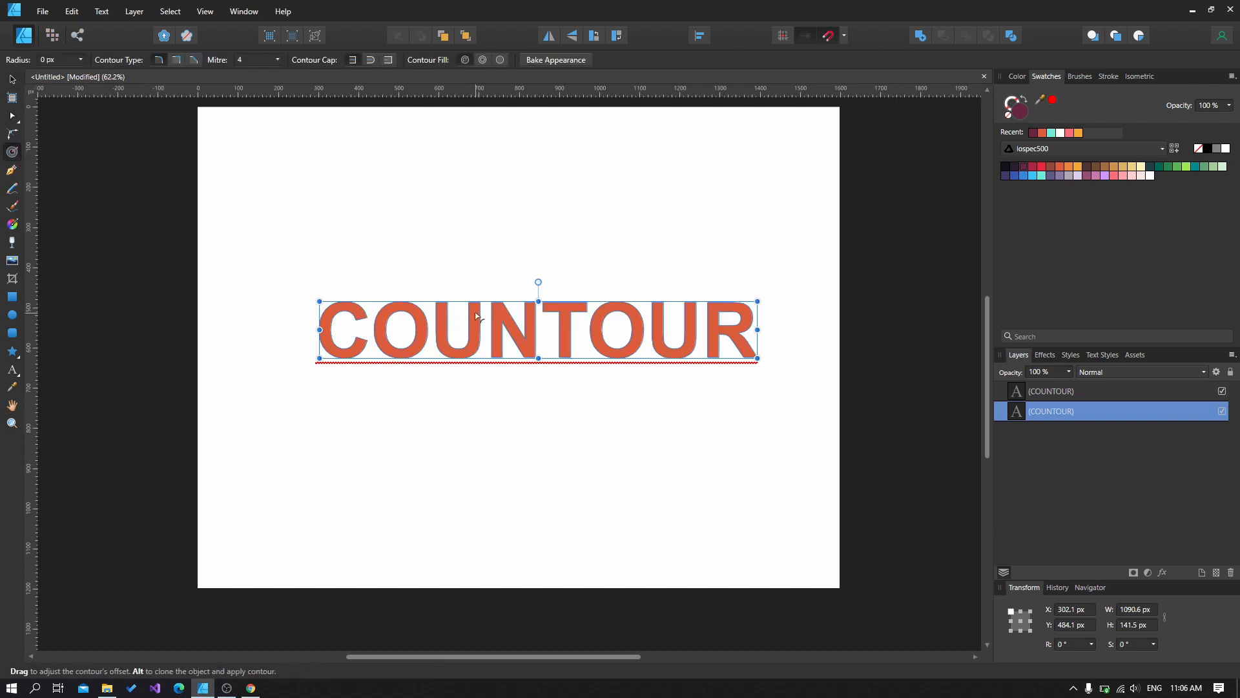
pyautogui.moveTo(480, 316); pyautogui.dragTo(488, 311)
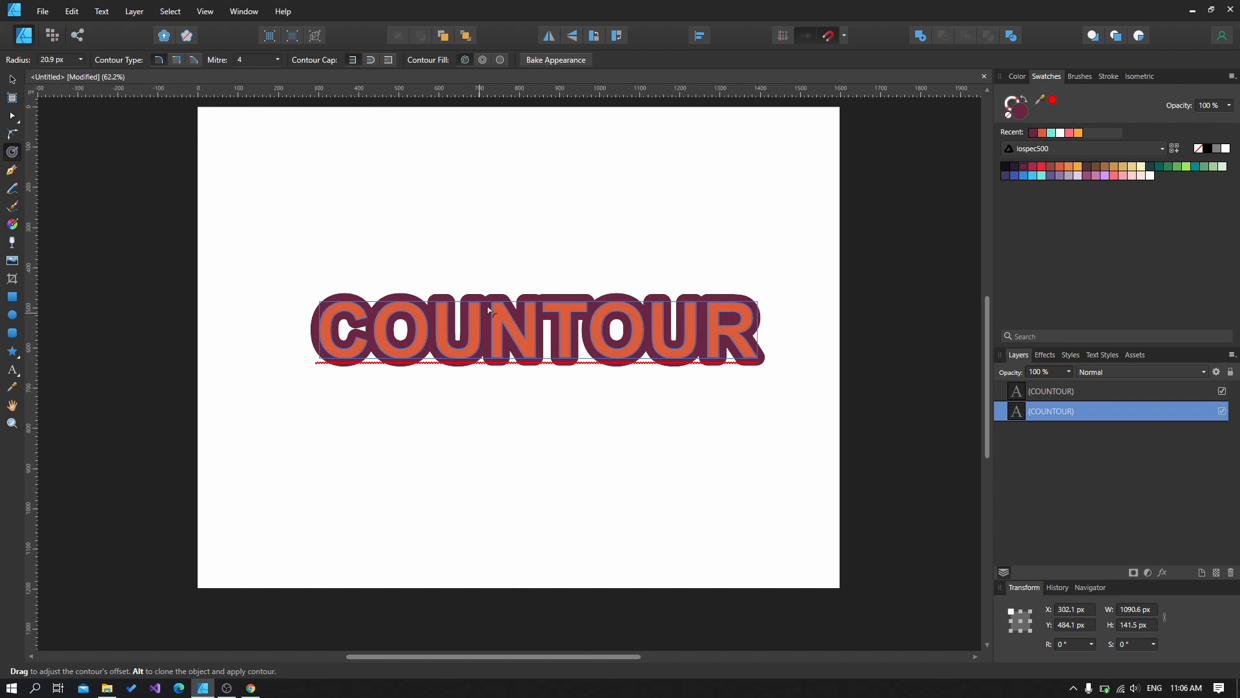
pyautogui.scroll(1, 572, 342)
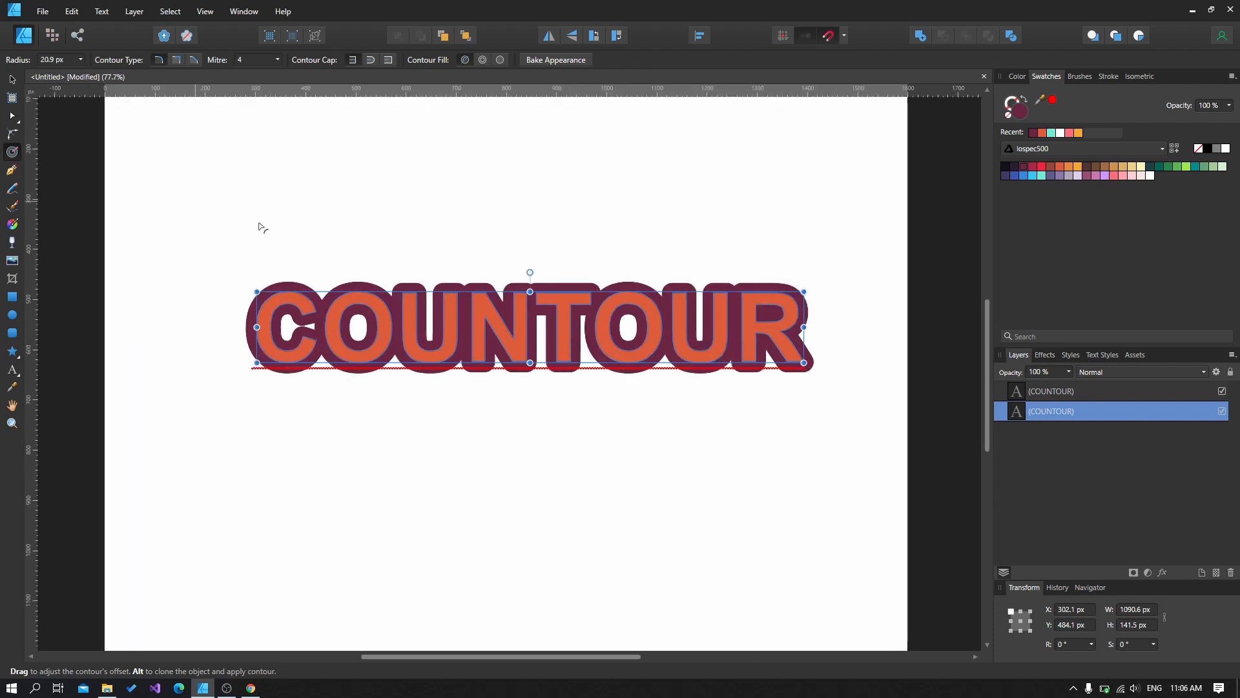
pyautogui.moveTo(388, 293)
pyautogui.mouseDown()
pyautogui.moveTo(407, 279)
pyautogui.moveTo(386, 288)
pyautogui.mouseUp()
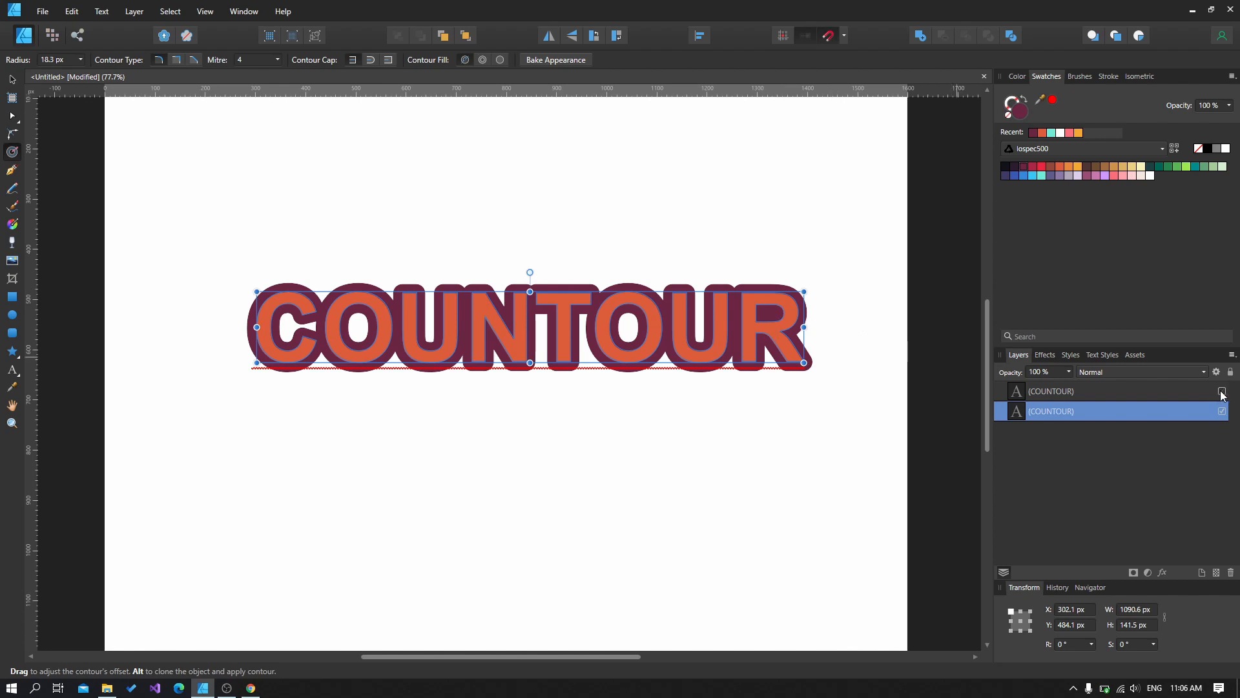
# - Hide the orange COUNTOUR text layer and deselect the maroon copy
pyautogui.click(1222, 391)
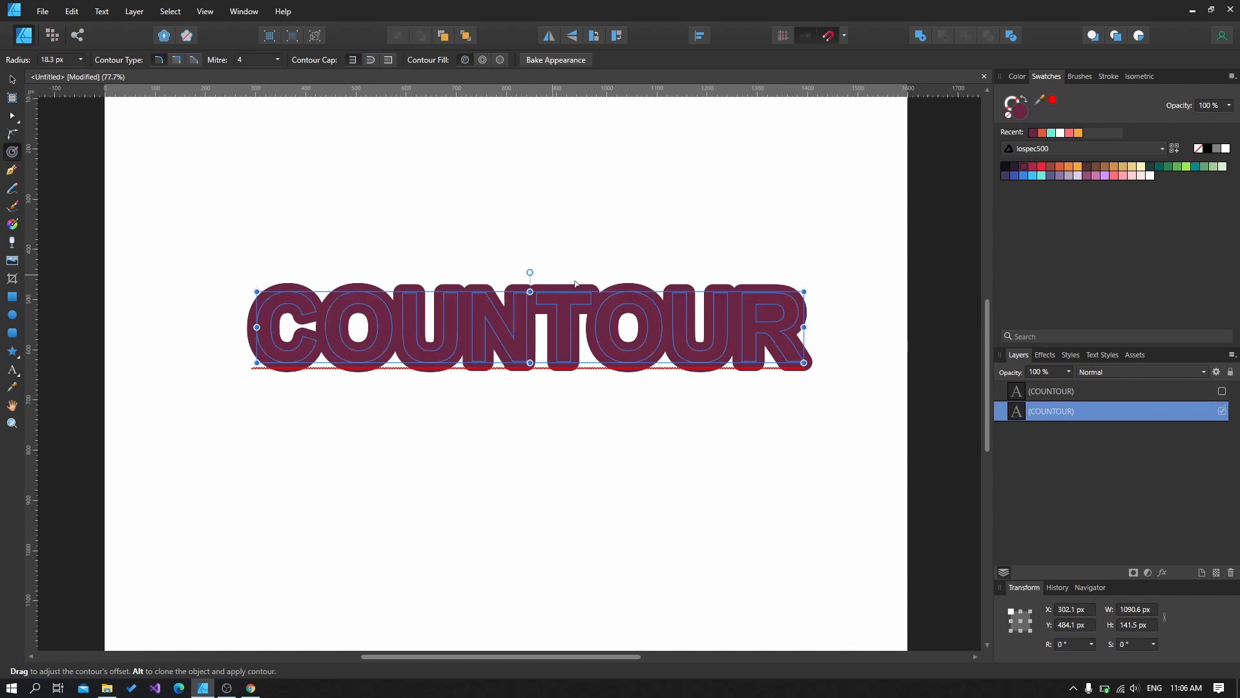
pyautogui.click(12, 79)
pyautogui.click(470, 215)
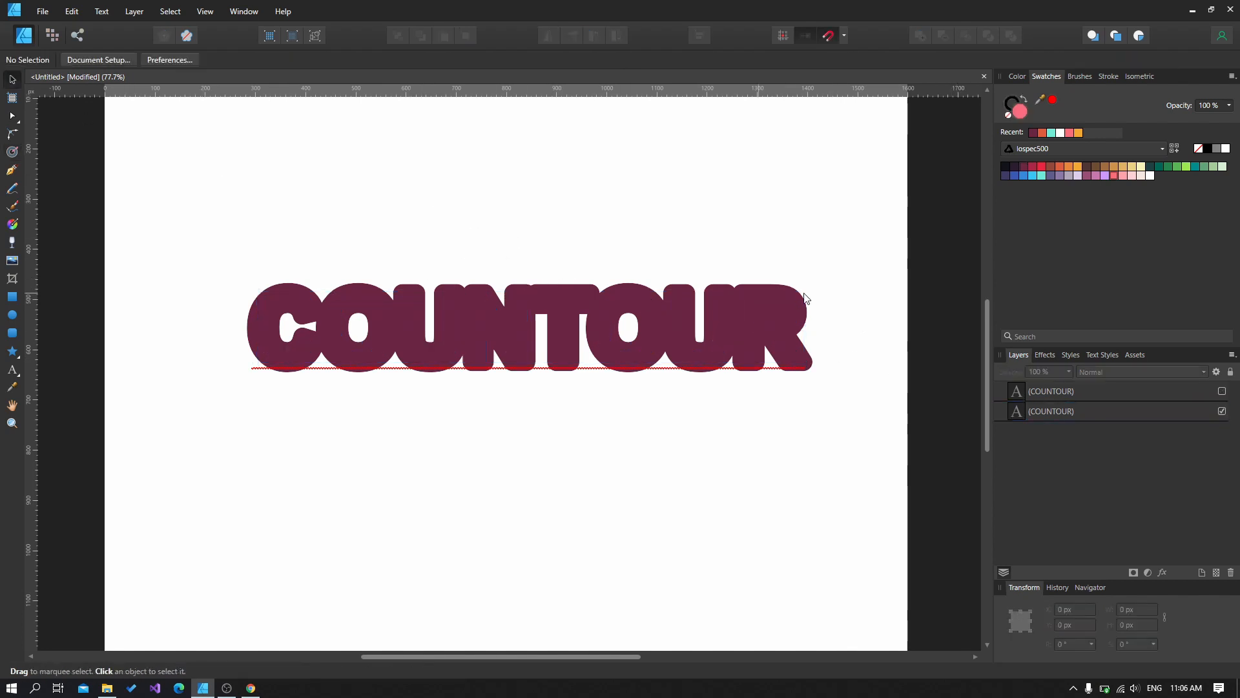
# - Bake the appearance of the contoured maroon COUNTOUR text
pyautogui.click(1064, 409)
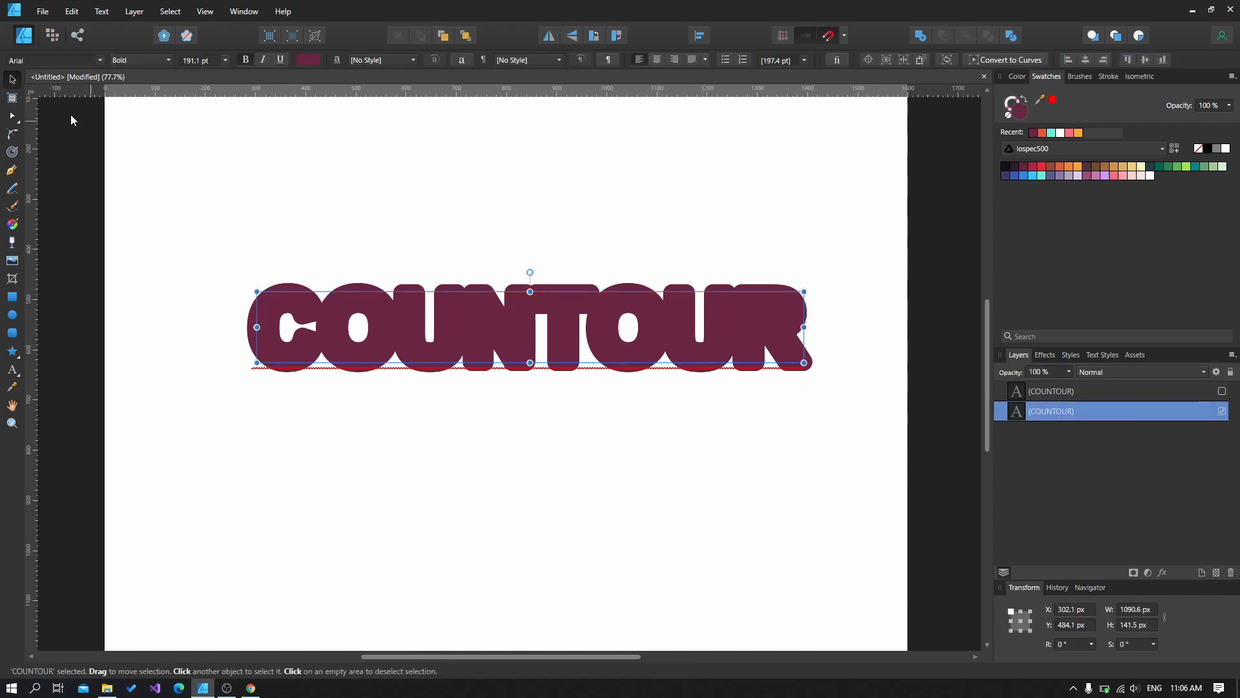
pyautogui.click(12, 153)
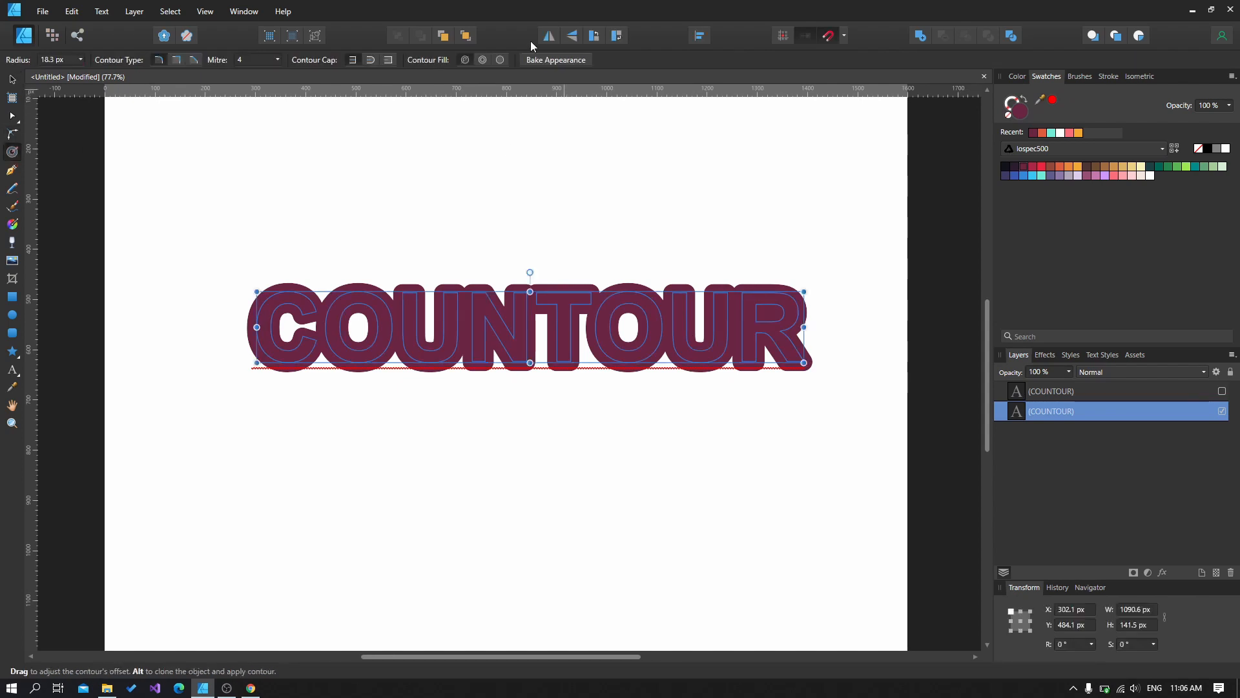
pyautogui.click(553, 60)
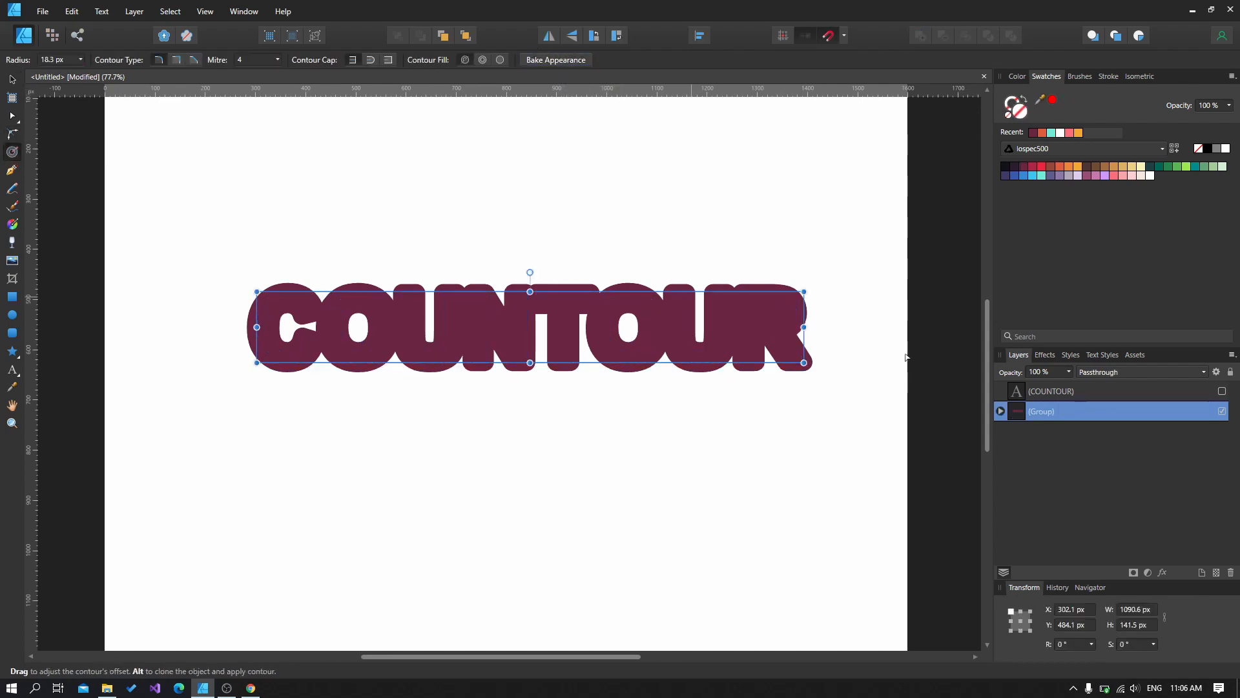
# - Expand the baked COUNTOUR group and look over its individual letter curves
pyautogui.click(999, 411)
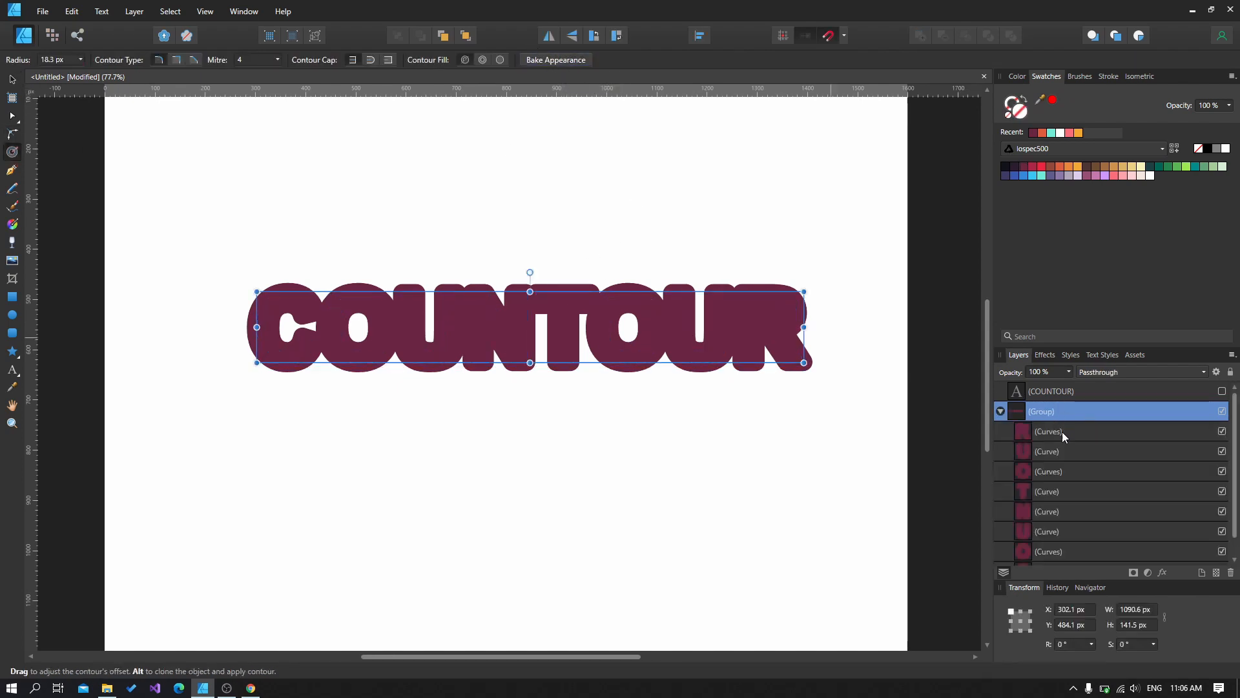
pyautogui.click(1062, 432)
pyautogui.click(808, 281)
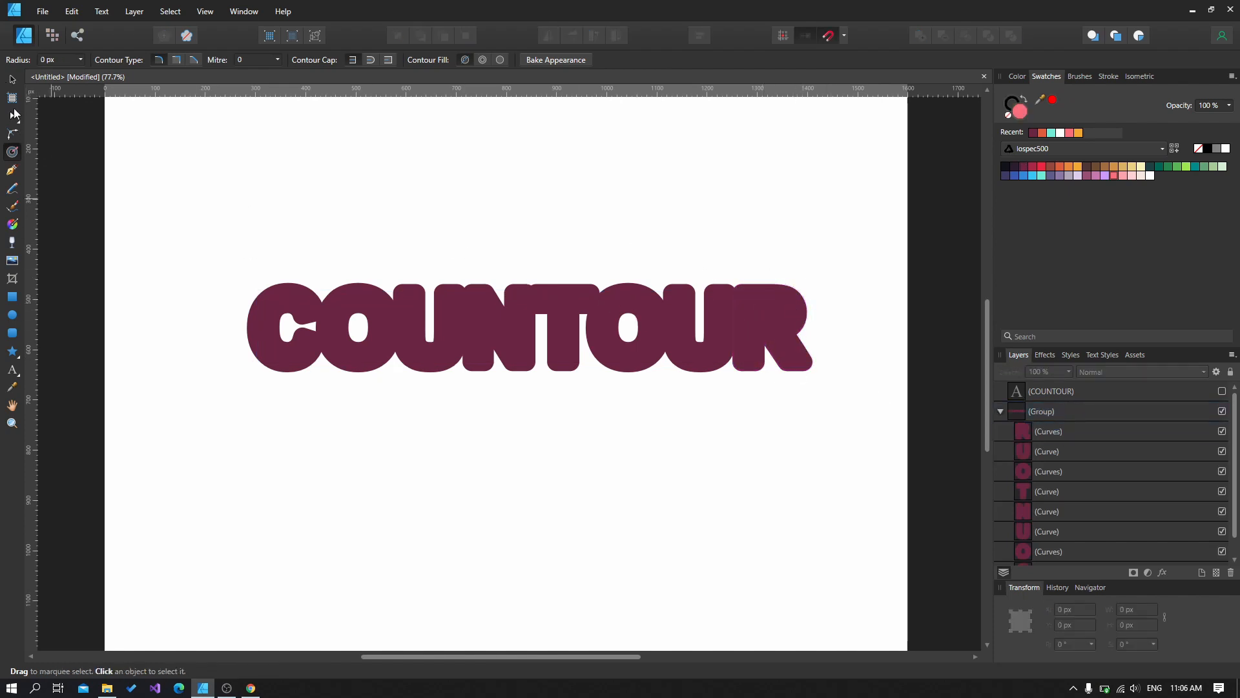
pyautogui.click(11, 115)
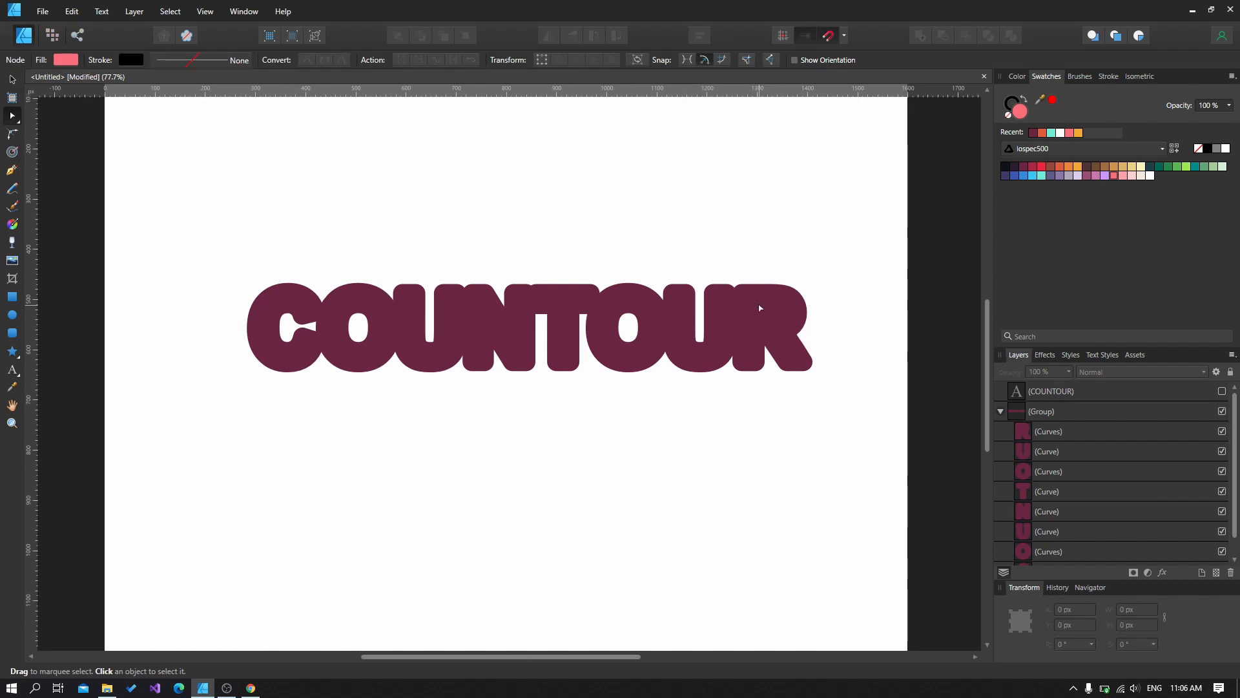
# - Ungroup the baked maroon COUNTOUR group into separate letter curves
pyautogui.click(11, 79)
pyautogui.click(1041, 411)
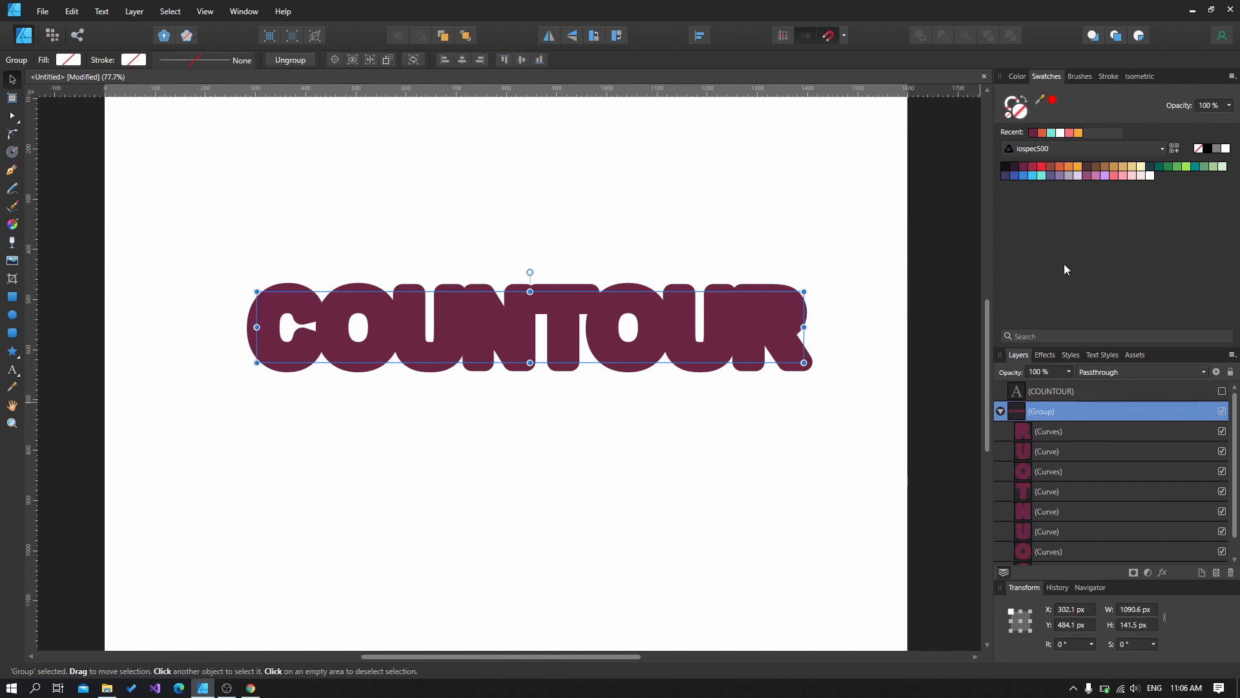
pyautogui.rightClick(992, 405)
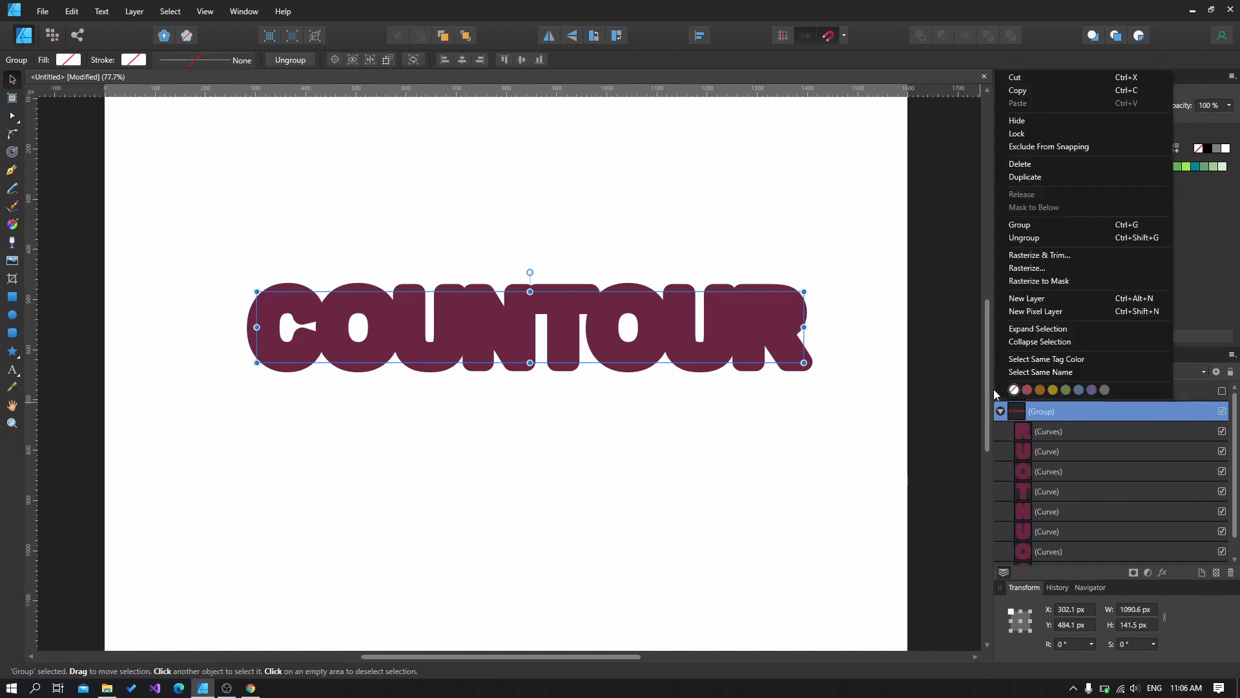
pyautogui.click(1141, 237)
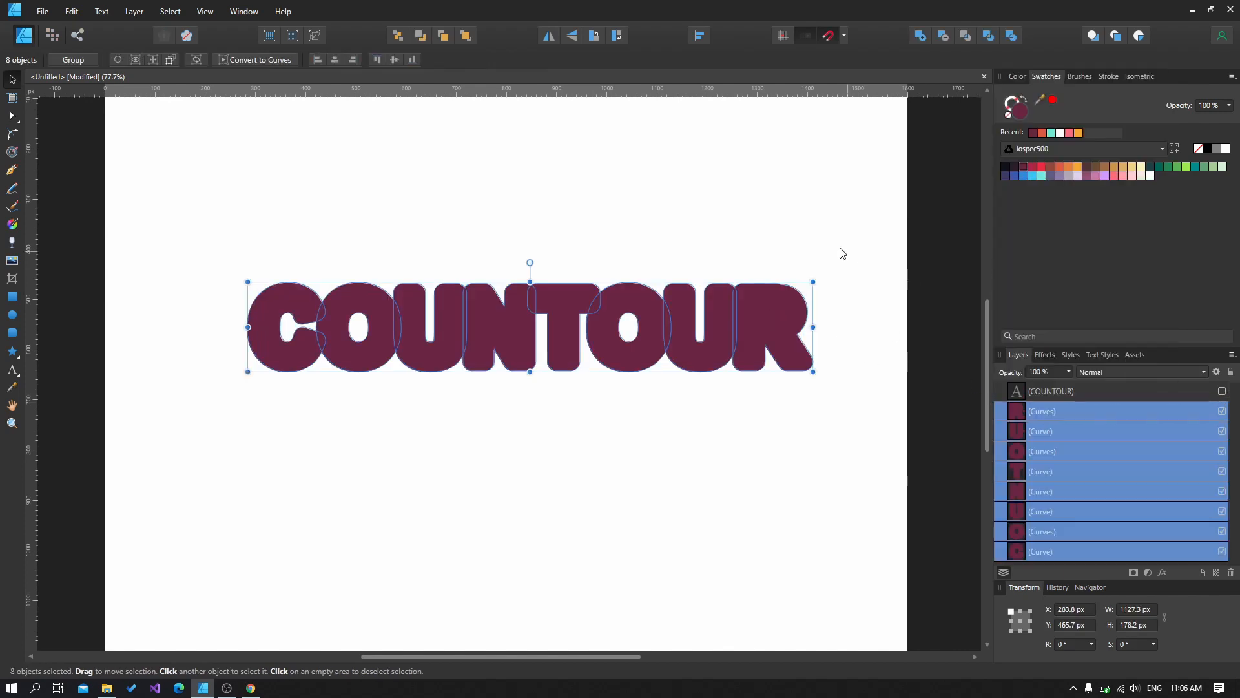
pyautogui.click(199, 202)
# - Check the contour settings on the first maroon letter O after baking
pyautogui.click(362, 343)
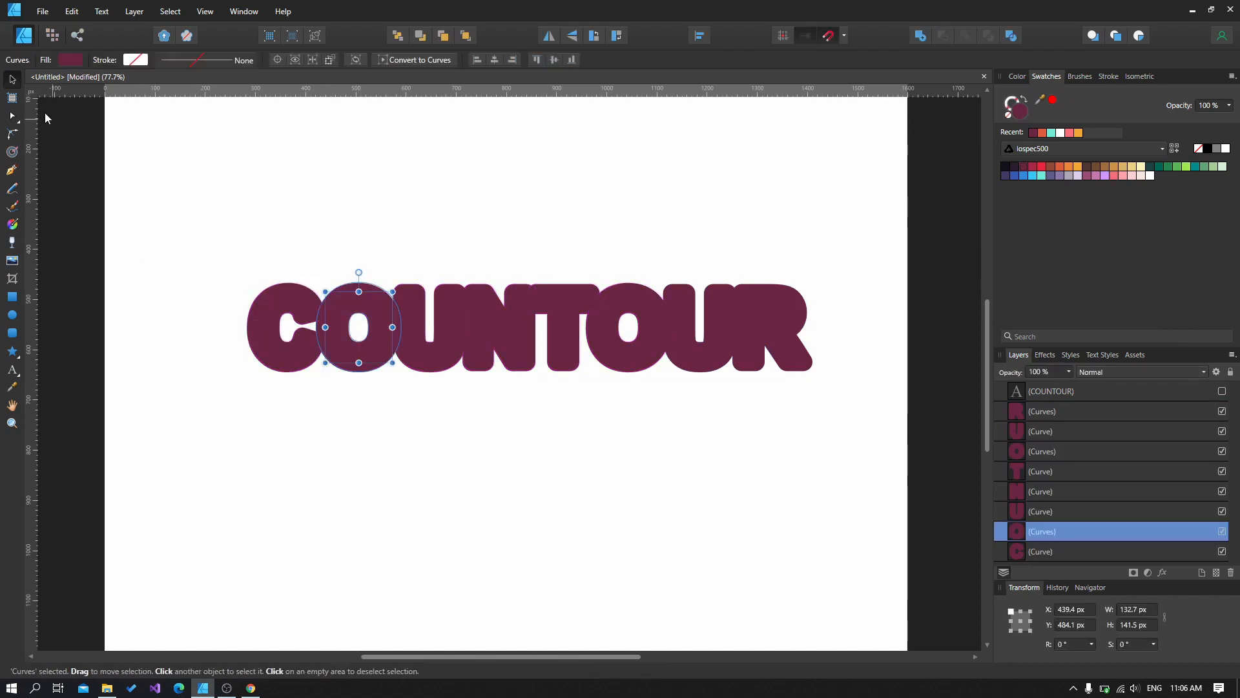
pyautogui.click(14, 151)
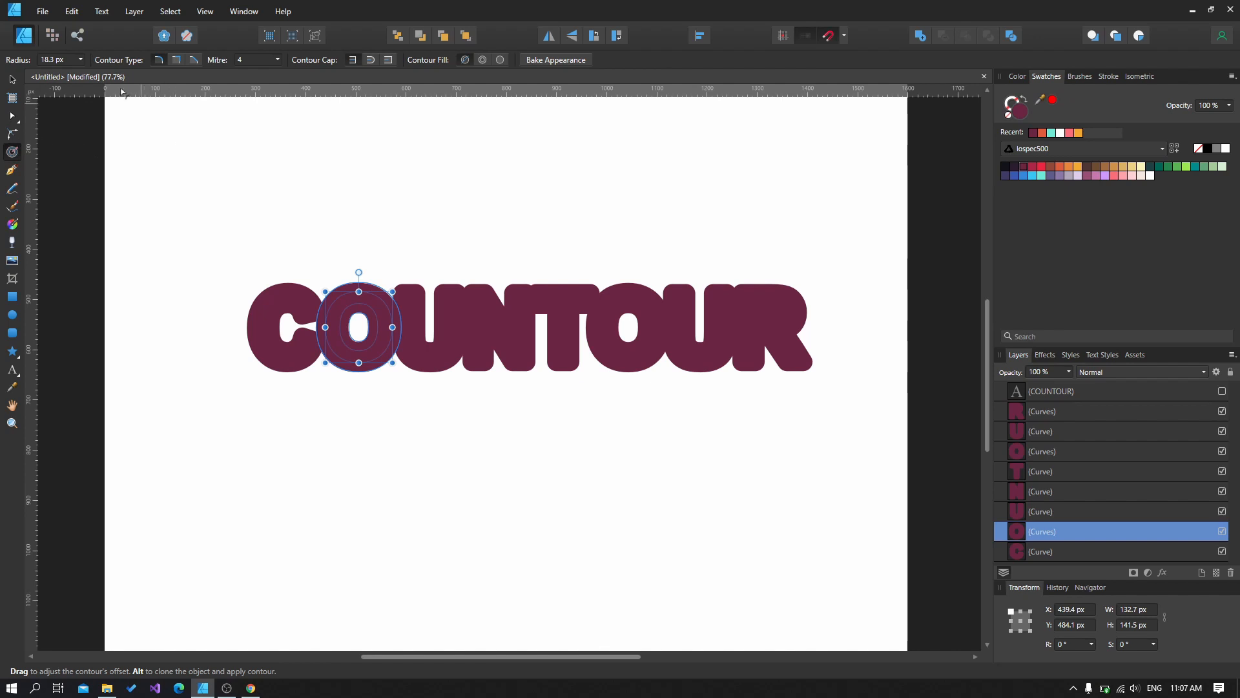
pyautogui.click(12, 81)
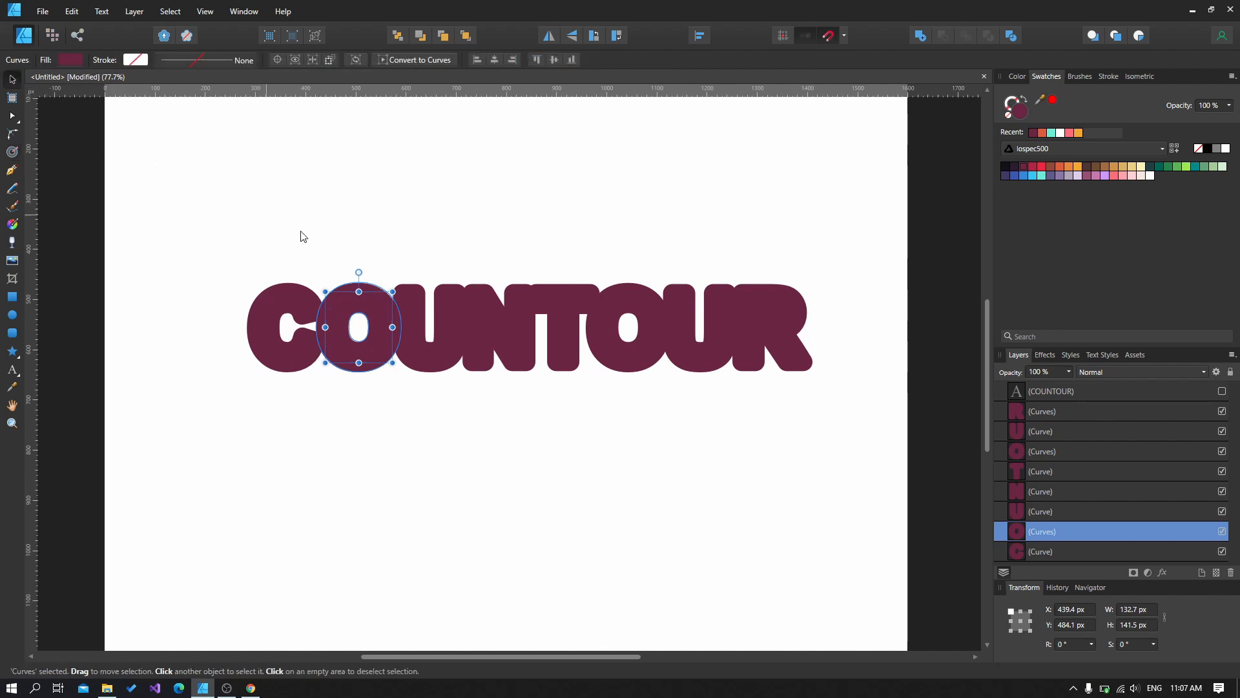
pyautogui.click(329, 278)
pyautogui.click(352, 292)
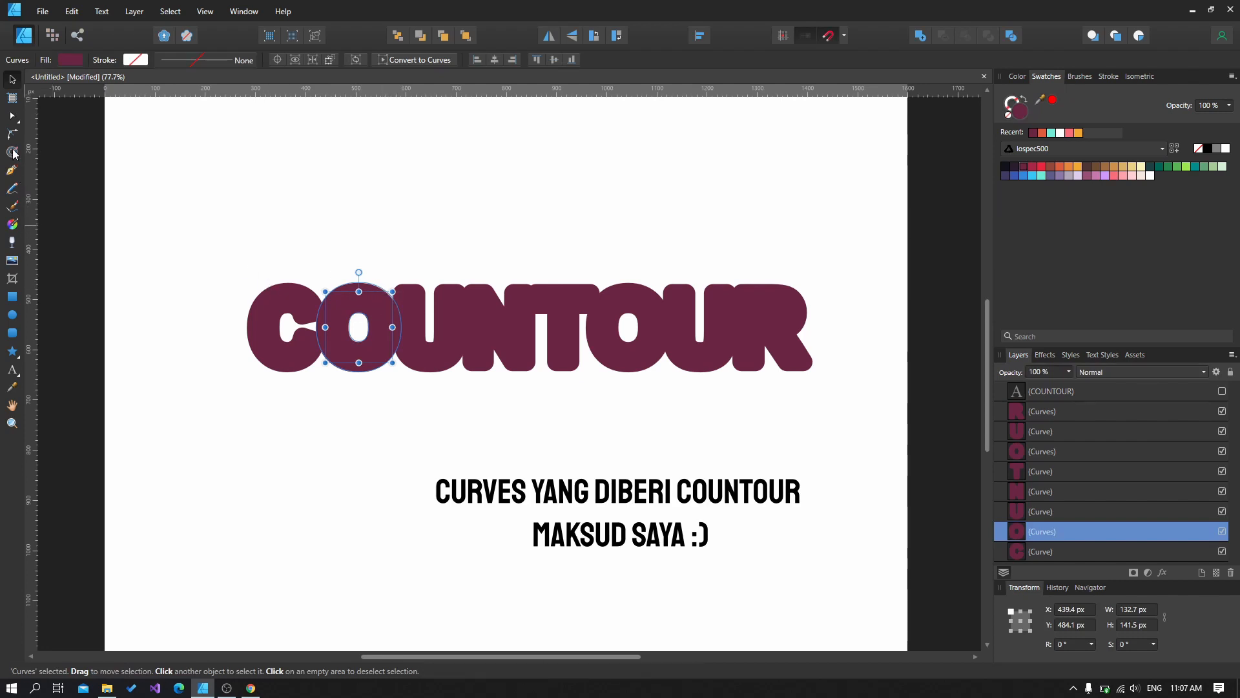
pyautogui.click(194, 250)
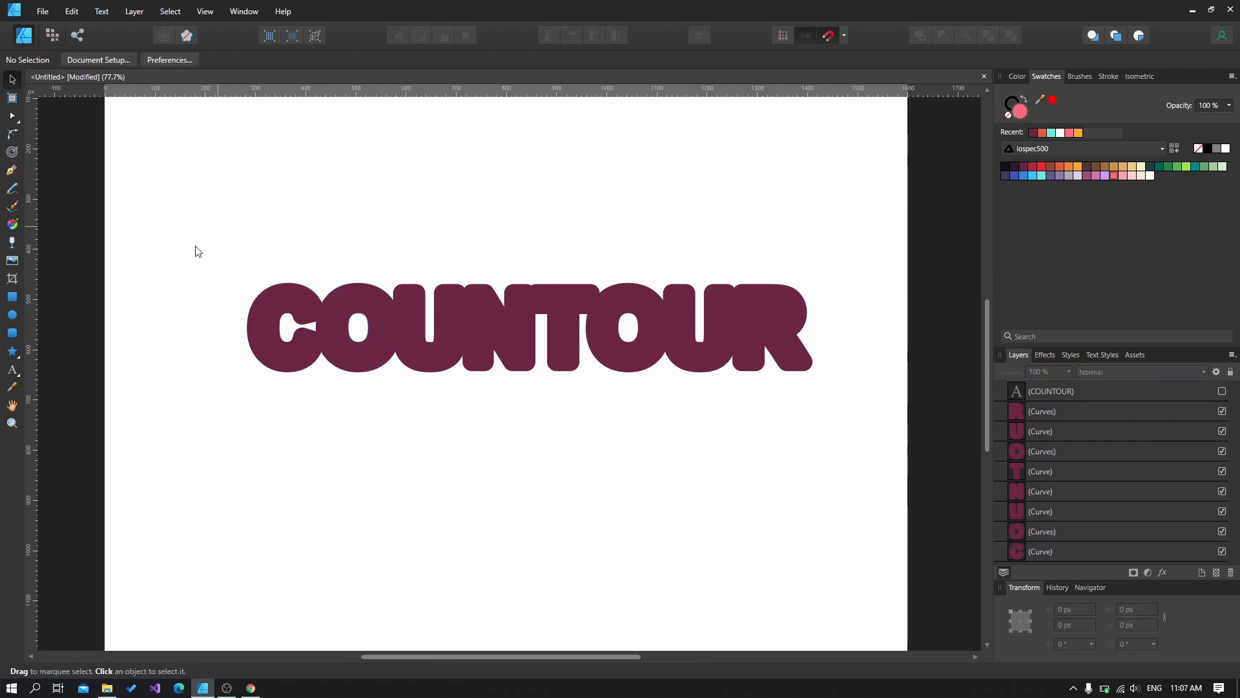
# - Merge all eight maroon letter curves into a single shape with the Add Boolean operation
pyautogui.click(252, 304)
pyautogui.moveTo(151, 182); pyautogui.dragTo(843, 410)
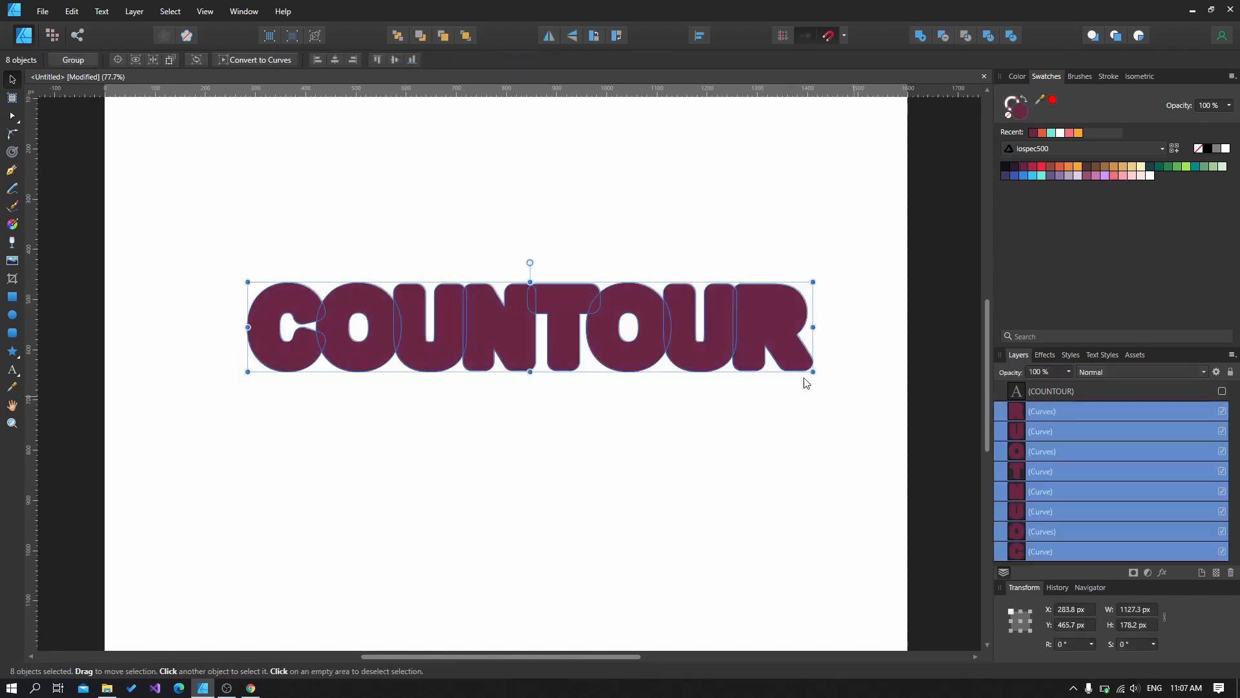
pyautogui.click(921, 35)
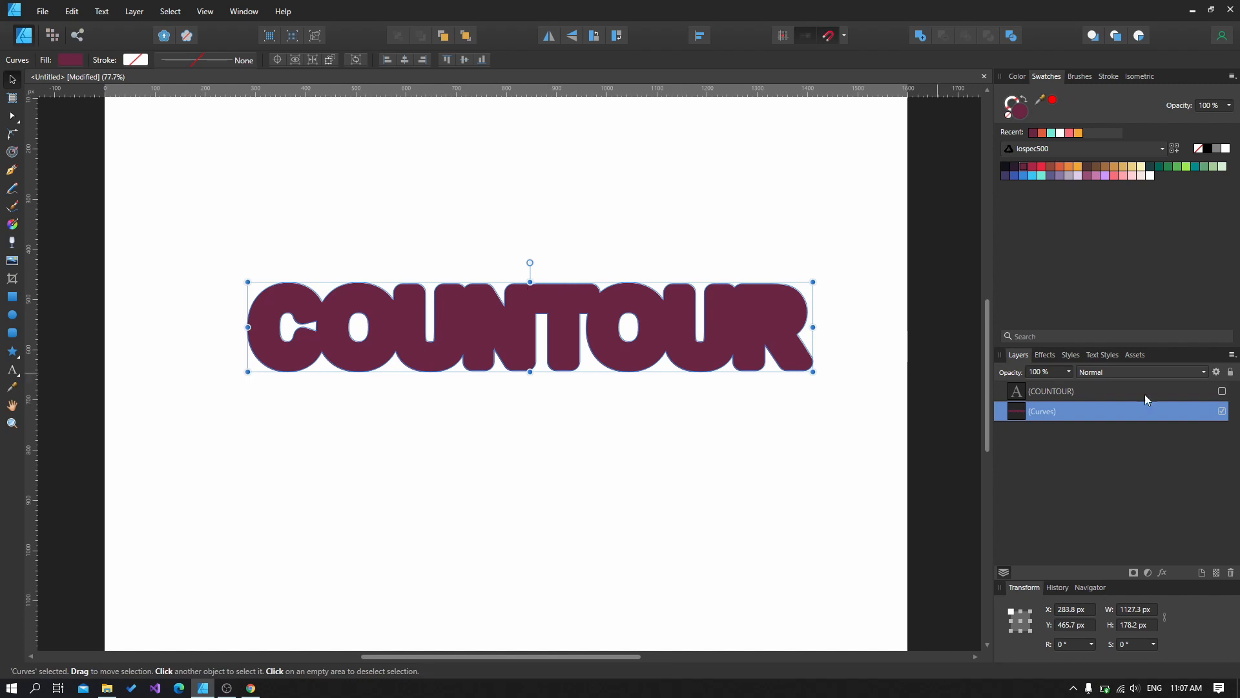
# - Show the orange COUNTOUR text layer again and change its fill to light pink
pyautogui.click(1223, 391)
pyautogui.click(806, 440)
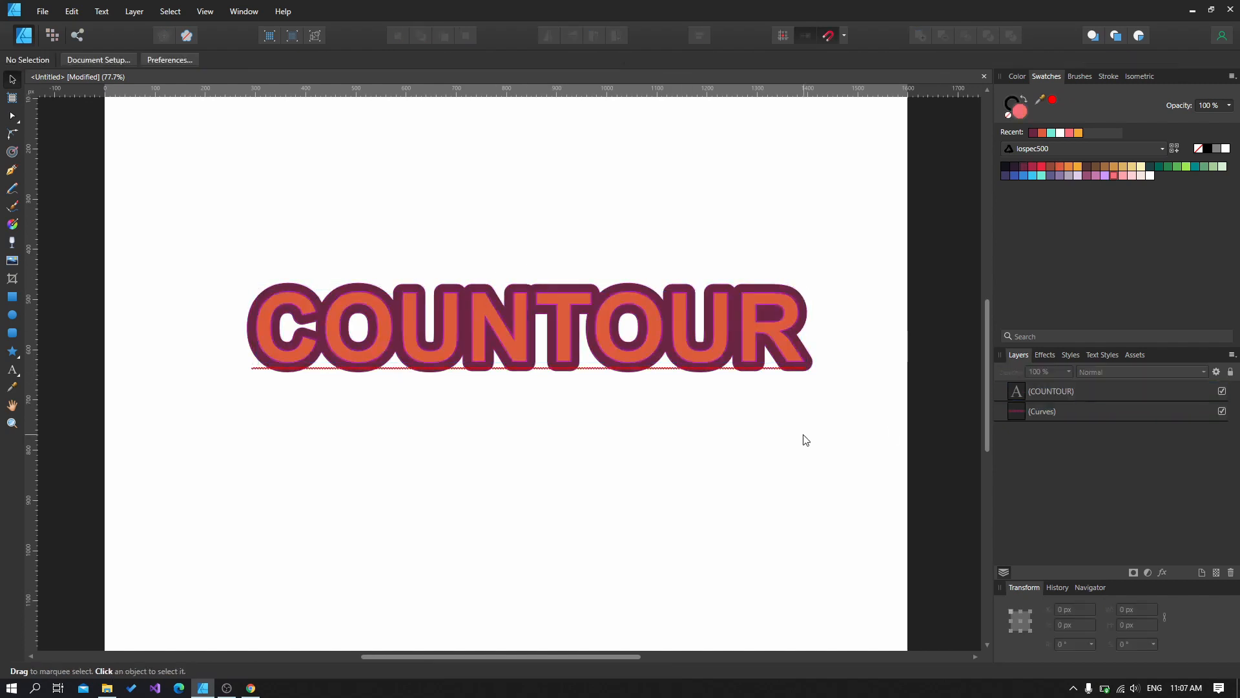
pyautogui.click(680, 315)
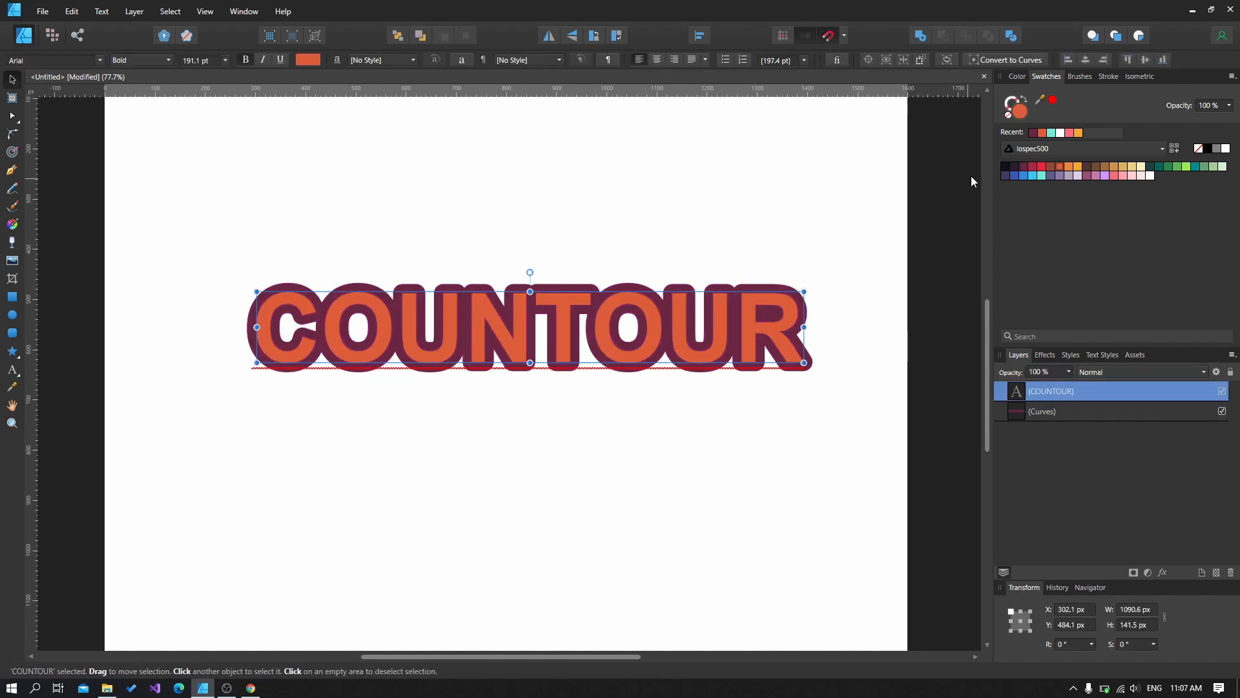
pyautogui.click(1114, 174)
pyautogui.click(722, 277)
pyautogui.click(811, 307)
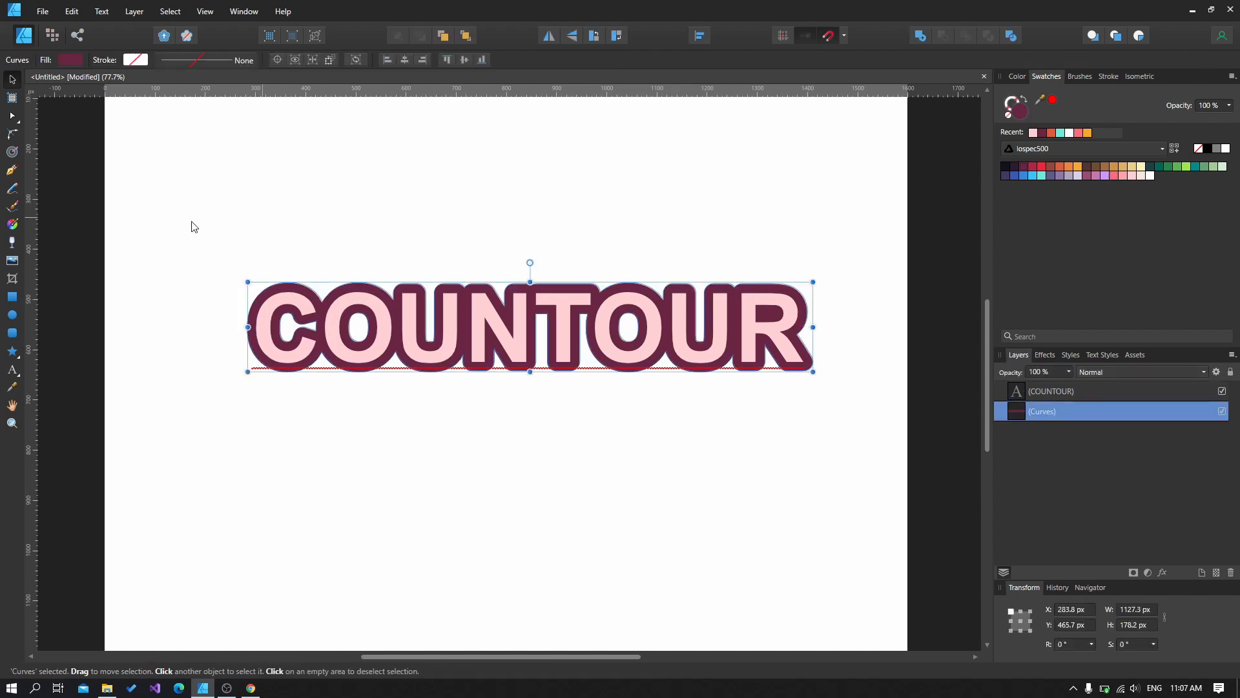
# - Move the pink text and its merged maroon outline together slightly down the page
pyautogui.moveTo(172, 227); pyautogui.dragTo(847, 420)
pyautogui.moveTo(648, 358); pyautogui.dragTo(631, 405)
pyautogui.click(692, 265)
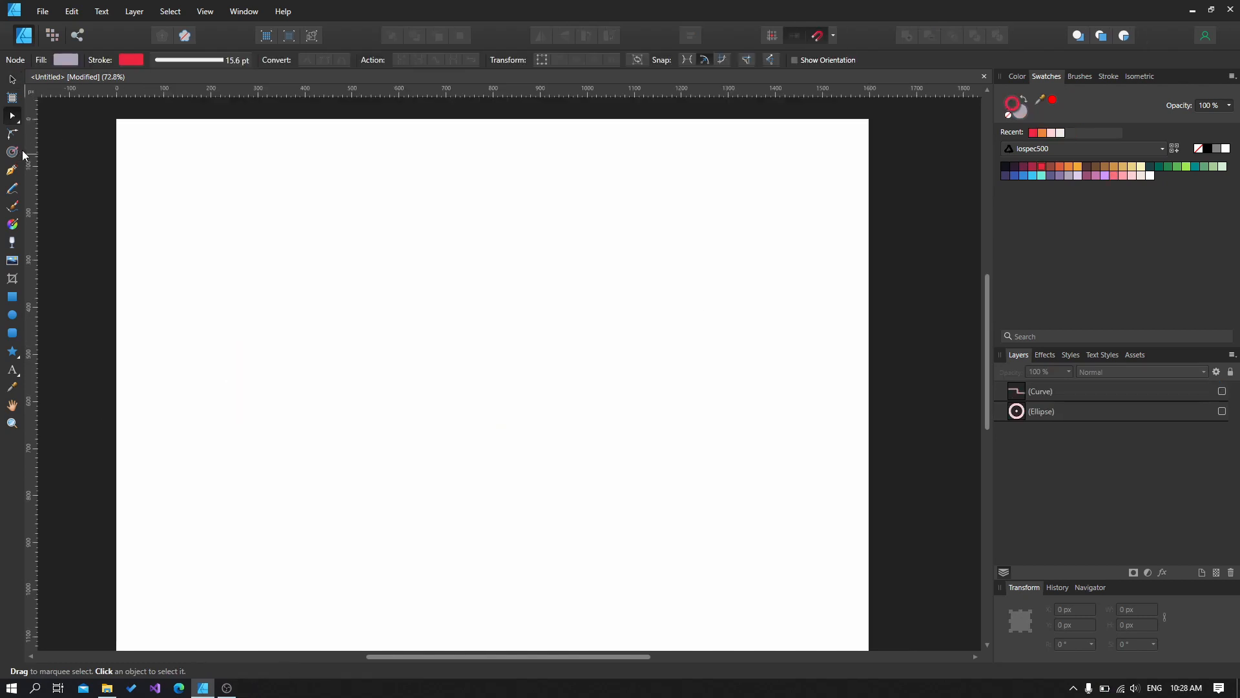
# - Draw a lilac-grey circle about 327 px wide without a stroke and place it near the middle of the page
pyautogui.click(11, 315)
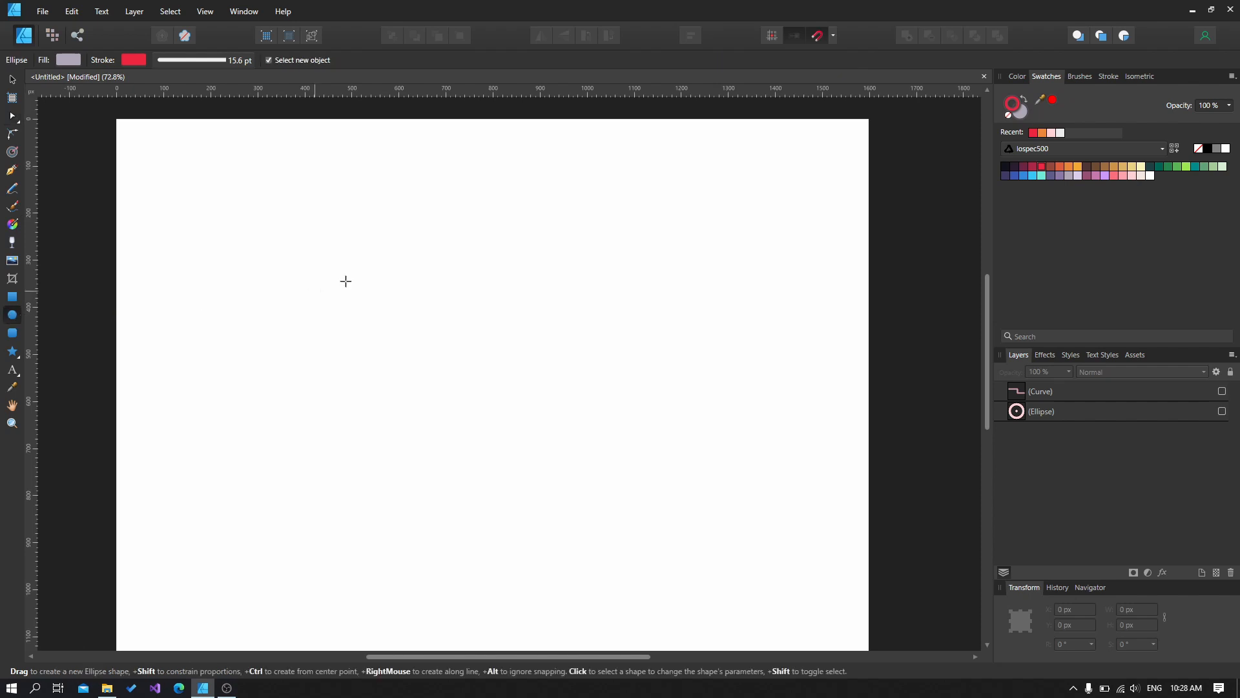
pyautogui.moveTo(343, 279); pyautogui.dragTo(319, 294)
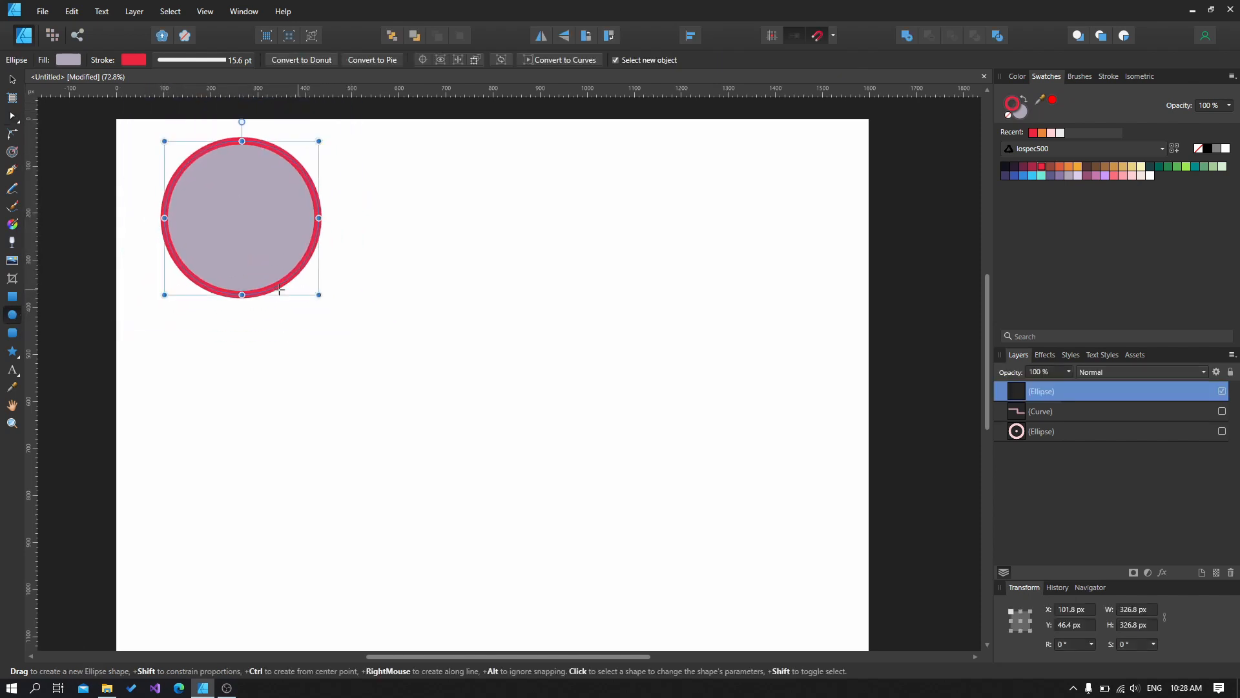
pyautogui.click(1008, 115)
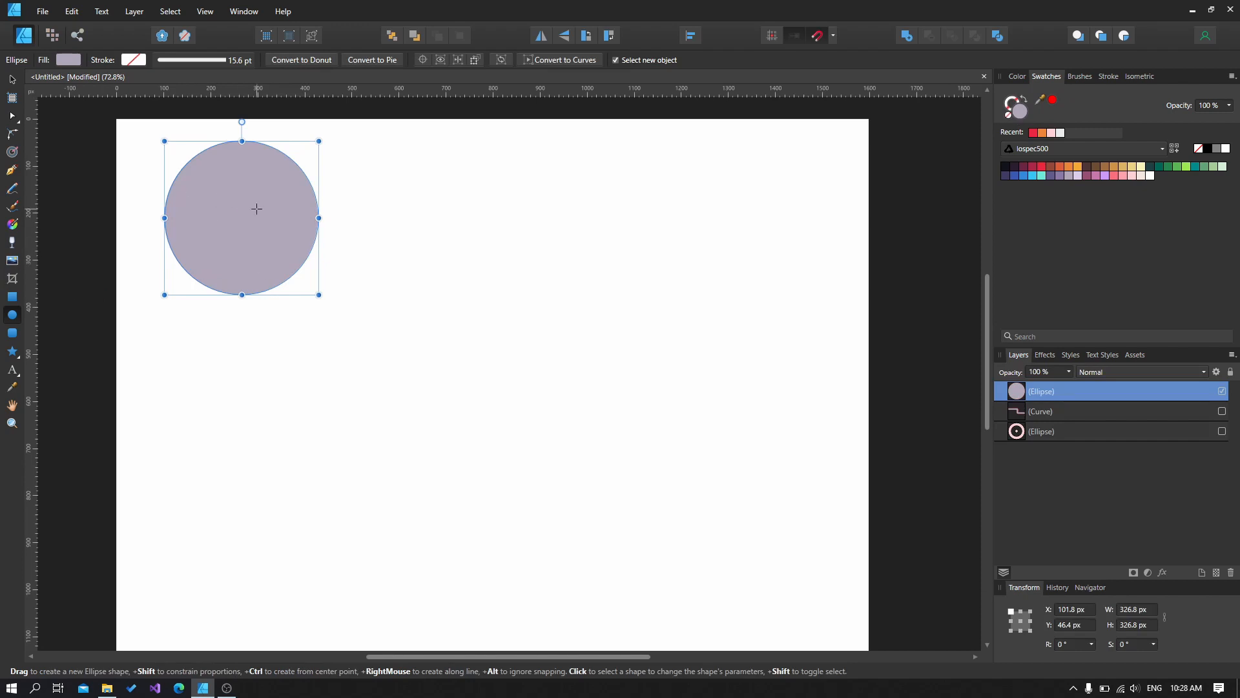
pyautogui.click(14, 86)
pyautogui.moveTo(259, 218); pyautogui.dragTo(497, 316)
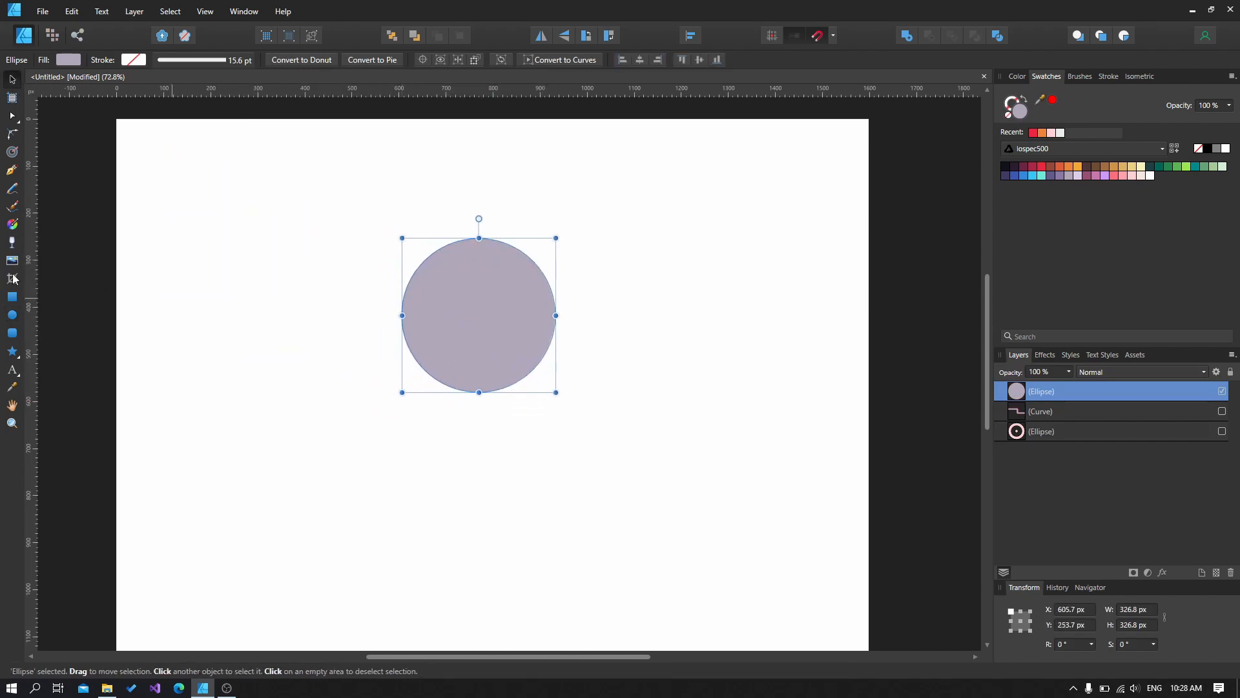
# - Draw two more circles overlapping the first one's sides, about 628 px wide on its left and about 177 px on its right
pyautogui.click(13, 314)
pyautogui.moveTo(280, 323); pyautogui.dragTo(442, 460)
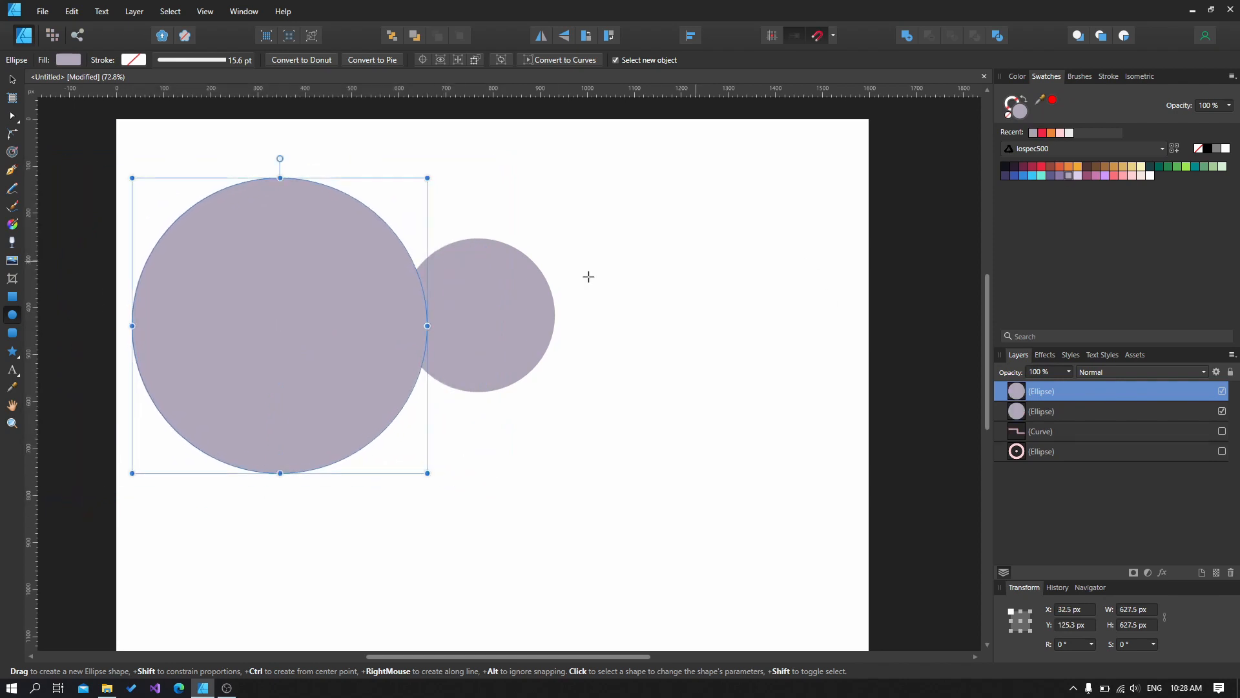
pyautogui.moveTo(559, 290); pyautogui.dragTo(632, 356)
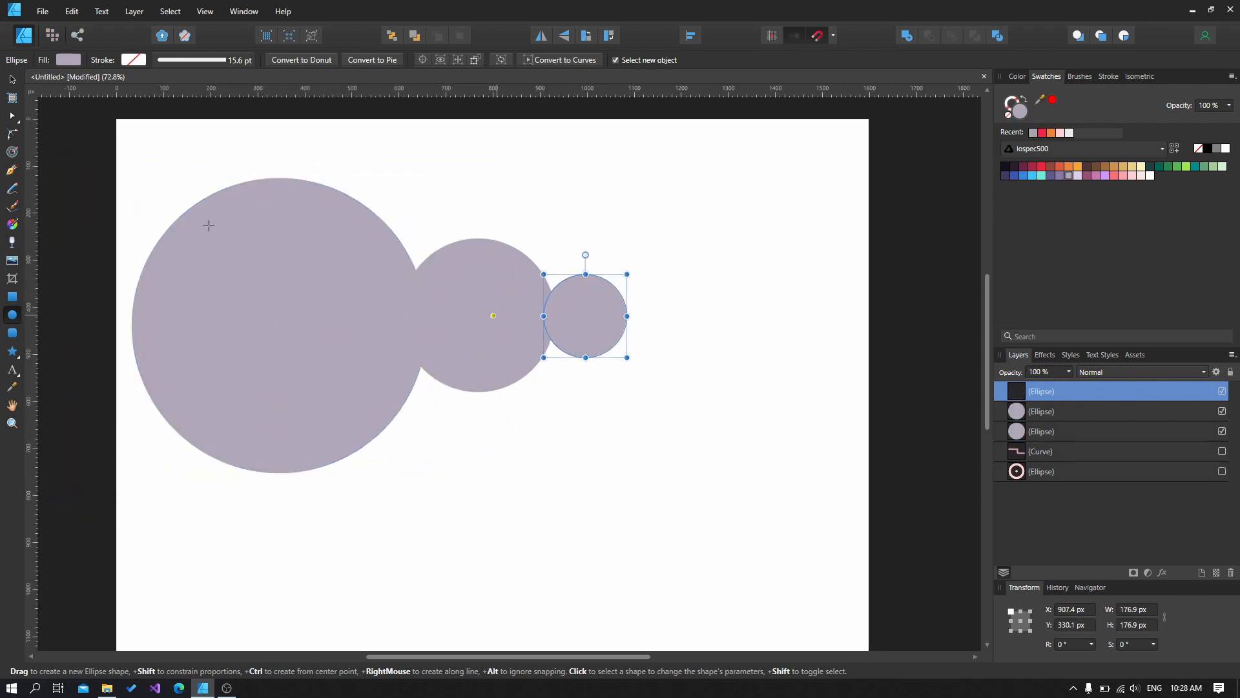
# - Scale the three circles down together, with the smallest about 111 px wide, and move them to the page's middle
pyautogui.click(13, 79)
pyautogui.moveTo(87, 142); pyautogui.dragTo(651, 520)
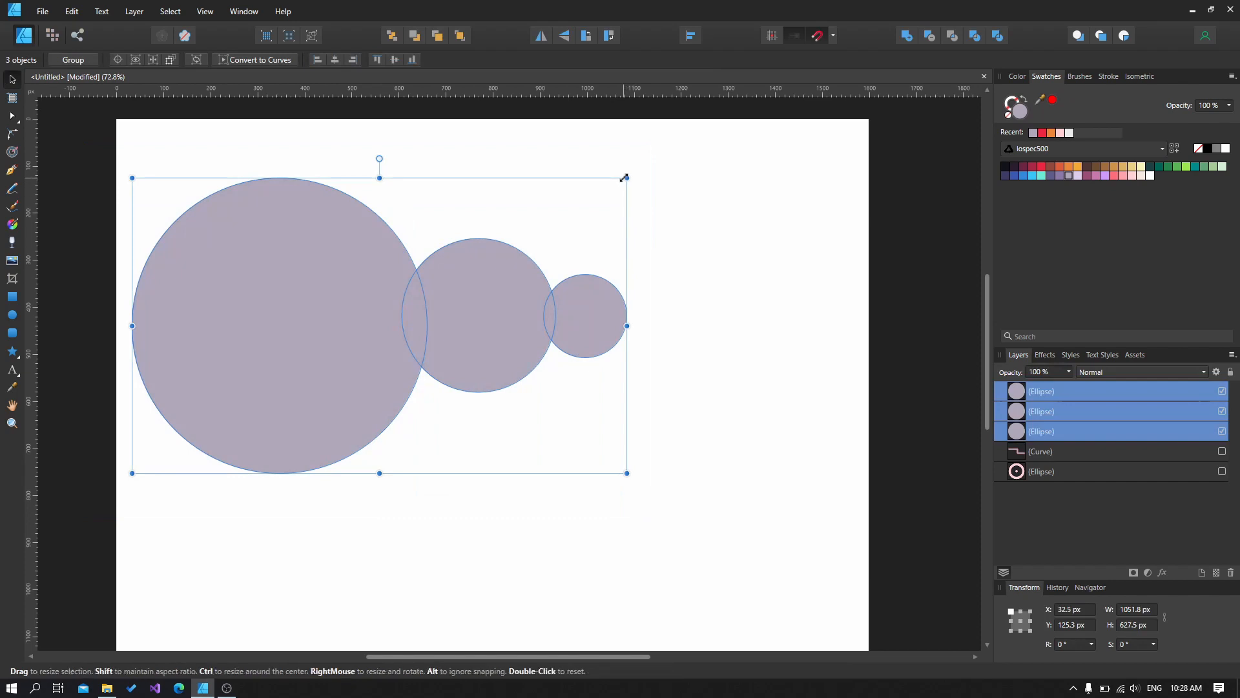
pyautogui.moveTo(626, 177); pyautogui.dragTo(535, 230)
pyautogui.moveTo(426, 339); pyautogui.dragTo(531, 393)
pyautogui.click(675, 363)
# - Fill the small circle with red, the middle one with tan and the large one with green
pyautogui.click(614, 392)
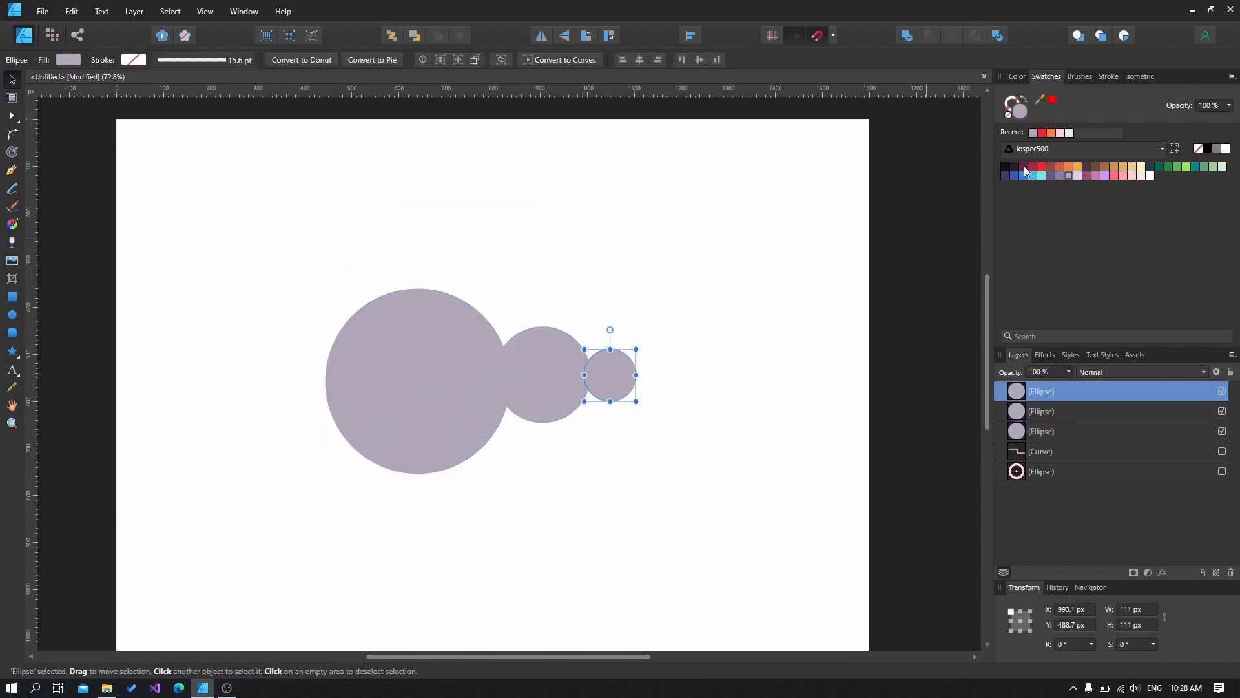
pyautogui.click(1041, 166)
pyautogui.click(551, 364)
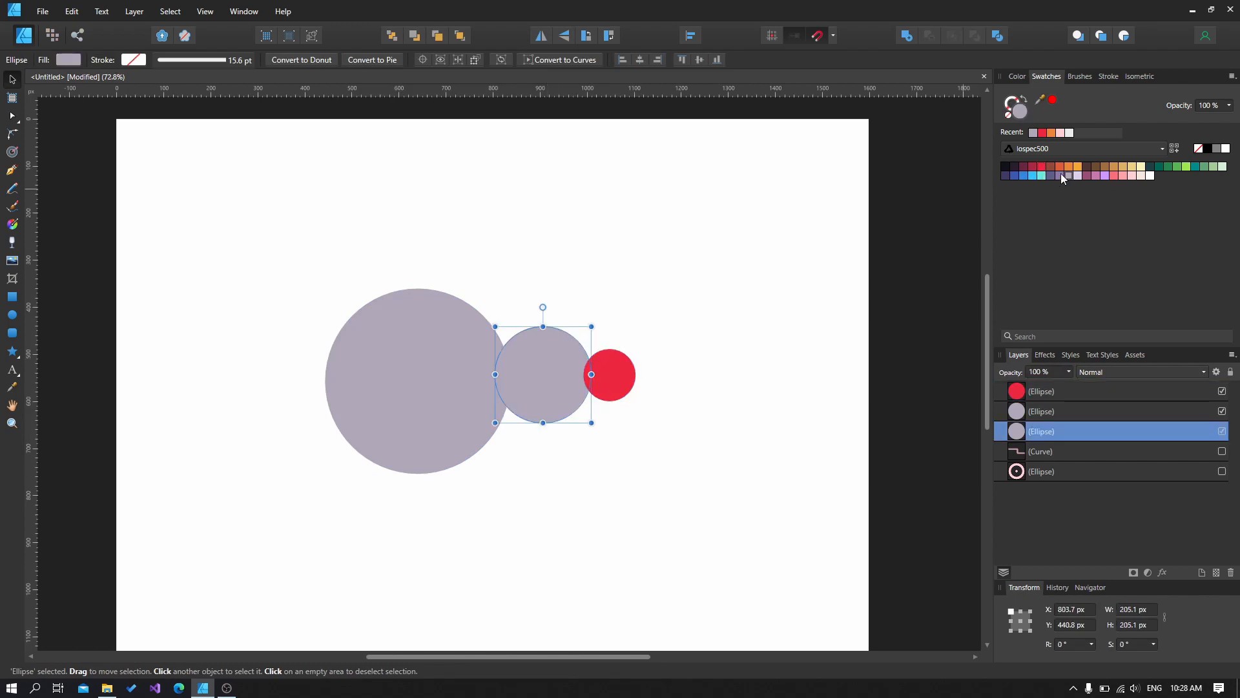
pyautogui.click(1124, 166)
pyautogui.click(456, 343)
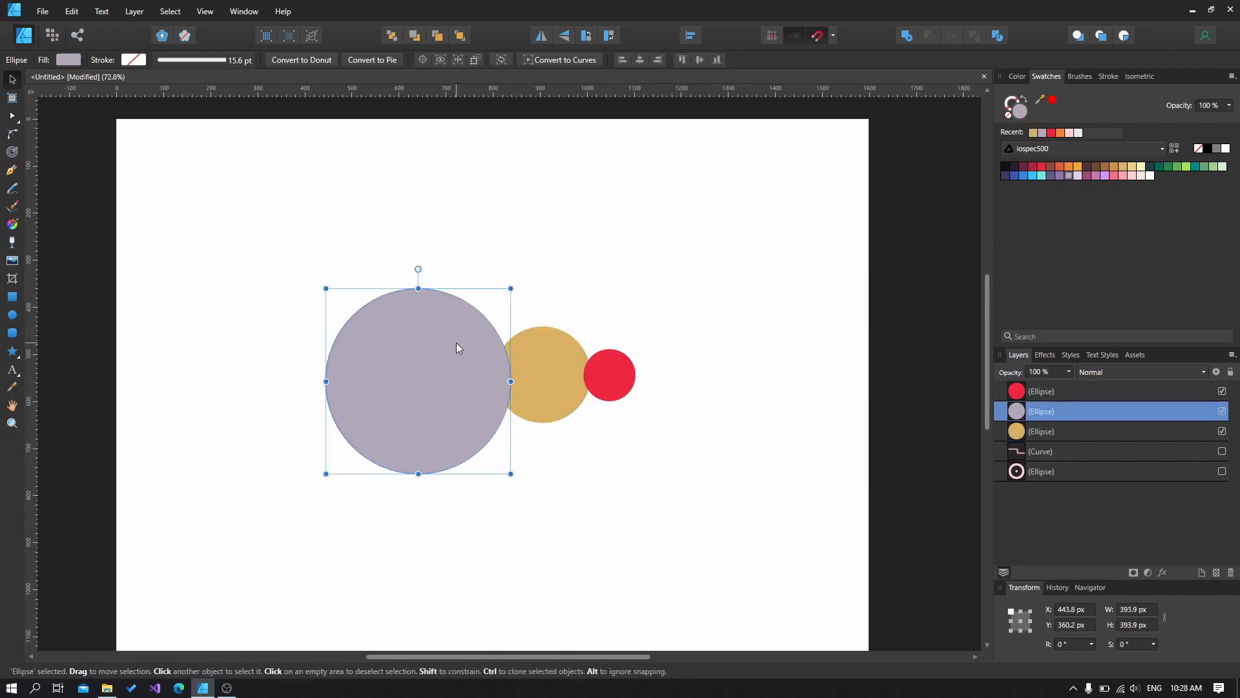
pyautogui.click(1168, 171)
pyautogui.click(720, 177)
# - Move the green circle slightly right so that it overlaps more of the tan circle
pyautogui.moveTo(269, 236); pyautogui.dragTo(703, 498)
pyautogui.click(703, 498)
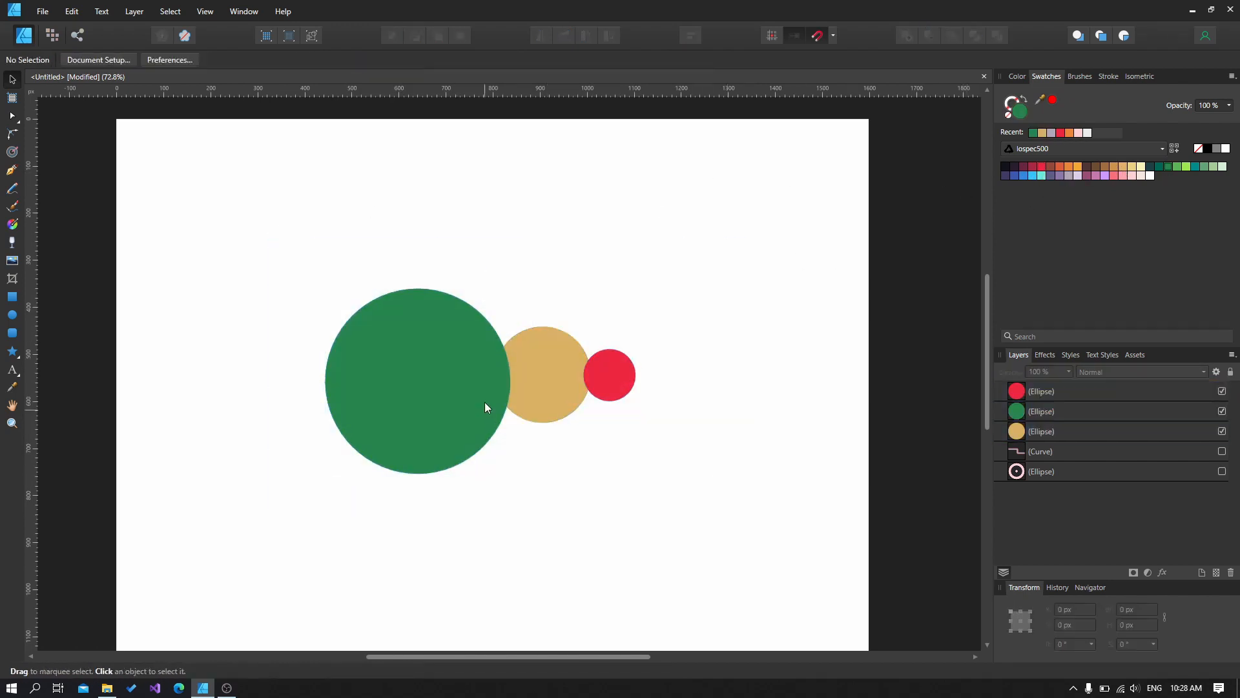
pyautogui.moveTo(428, 386); pyautogui.dragTo(451, 385)
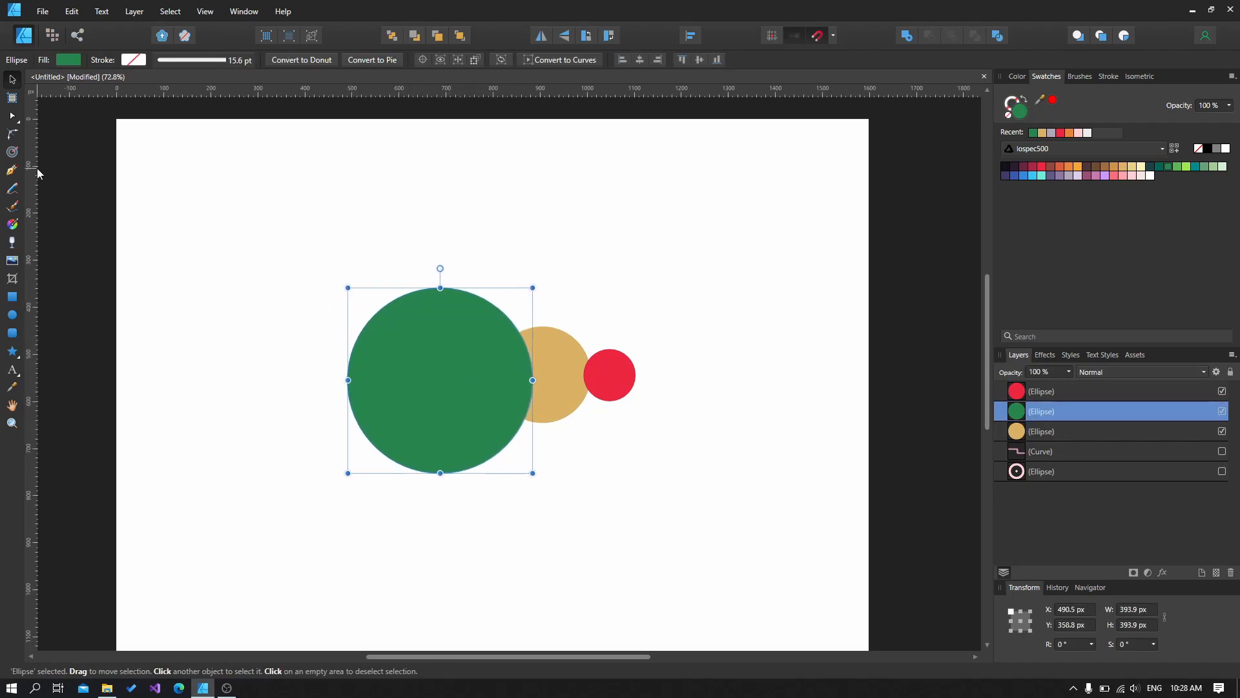
# - Contour all three circles together outward by about 26.1 px, and also inward to a radius of about -19.2 px
pyautogui.moveTo(276, 231); pyautogui.dragTo(648, 493)
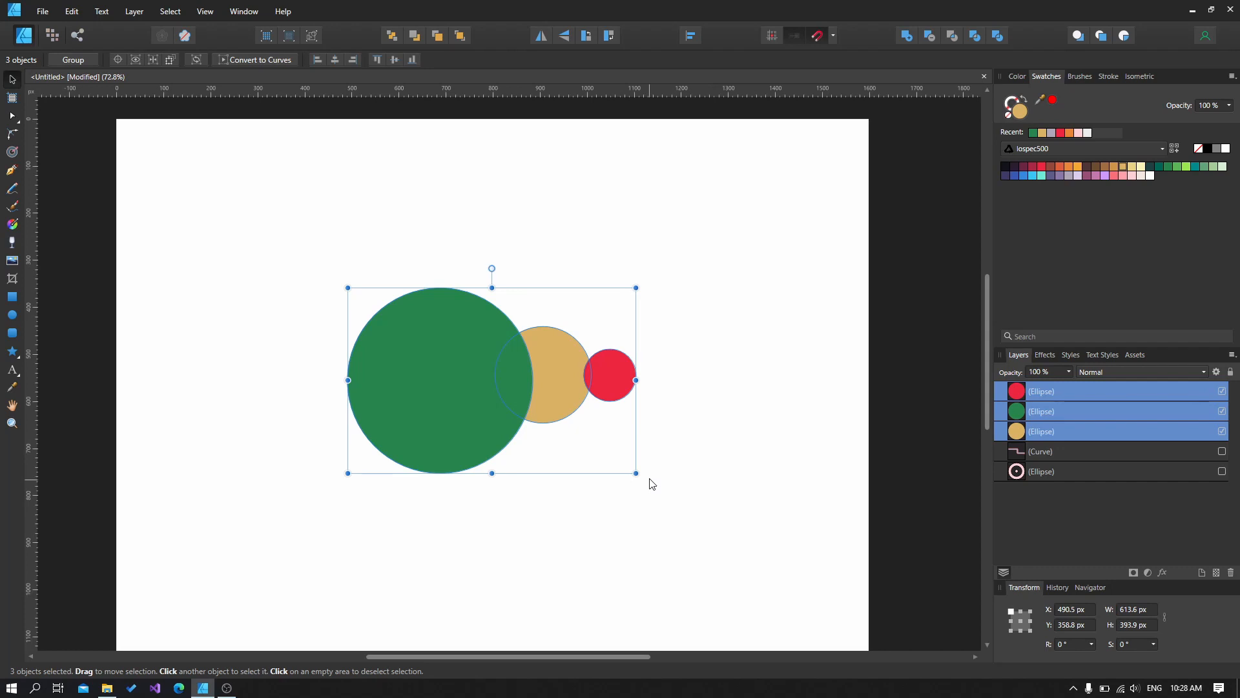
pyautogui.click(12, 152)
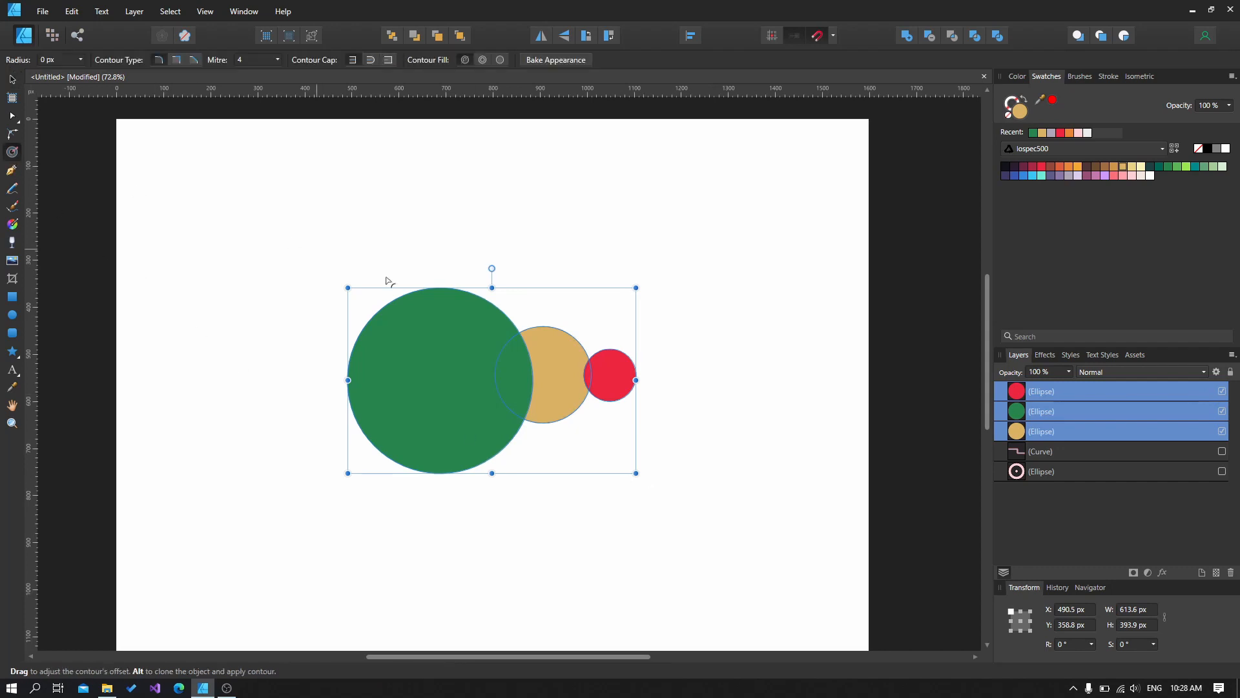
pyautogui.moveTo(516, 324)
pyautogui.mouseDown()
pyautogui.moveTo(534, 313)
pyautogui.moveTo(478, 332)
pyautogui.moveTo(526, 310)
pyautogui.mouseUp()
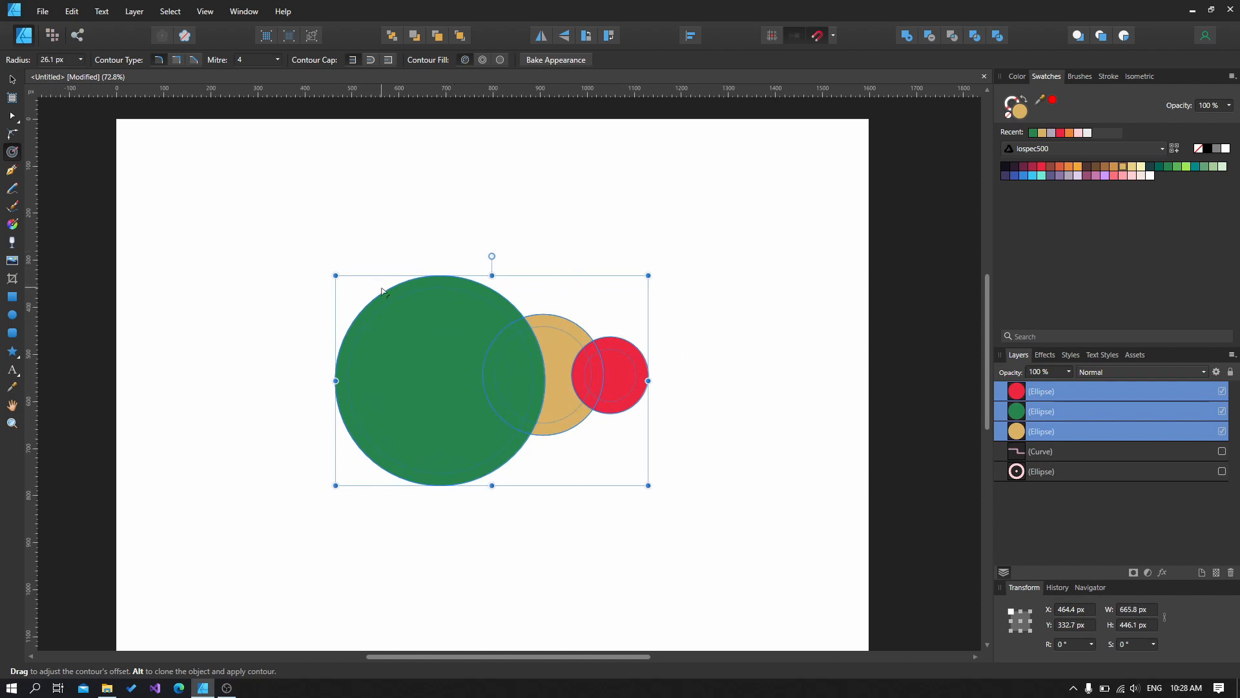
pyautogui.moveTo(382, 291)
pyautogui.mouseDown()
pyautogui.moveTo(375, 272)
pyautogui.moveTo(397, 298)
pyautogui.mouseUp()
pyautogui.moveTo(422, 343); pyautogui.dragTo(363, 235)
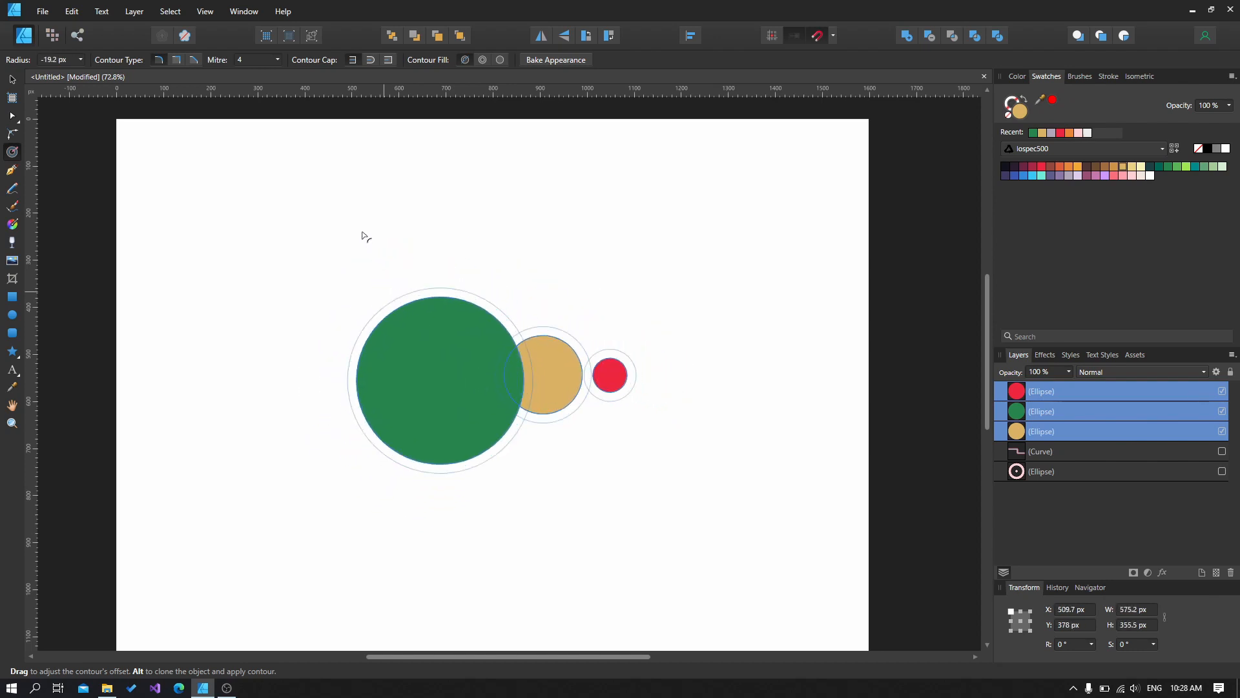
# - Reset the contour radius of the three circles to 0 px and deselect them
pyautogui.click(61, 60)
pyautogui.write('0')
pyautogui.press('Return')
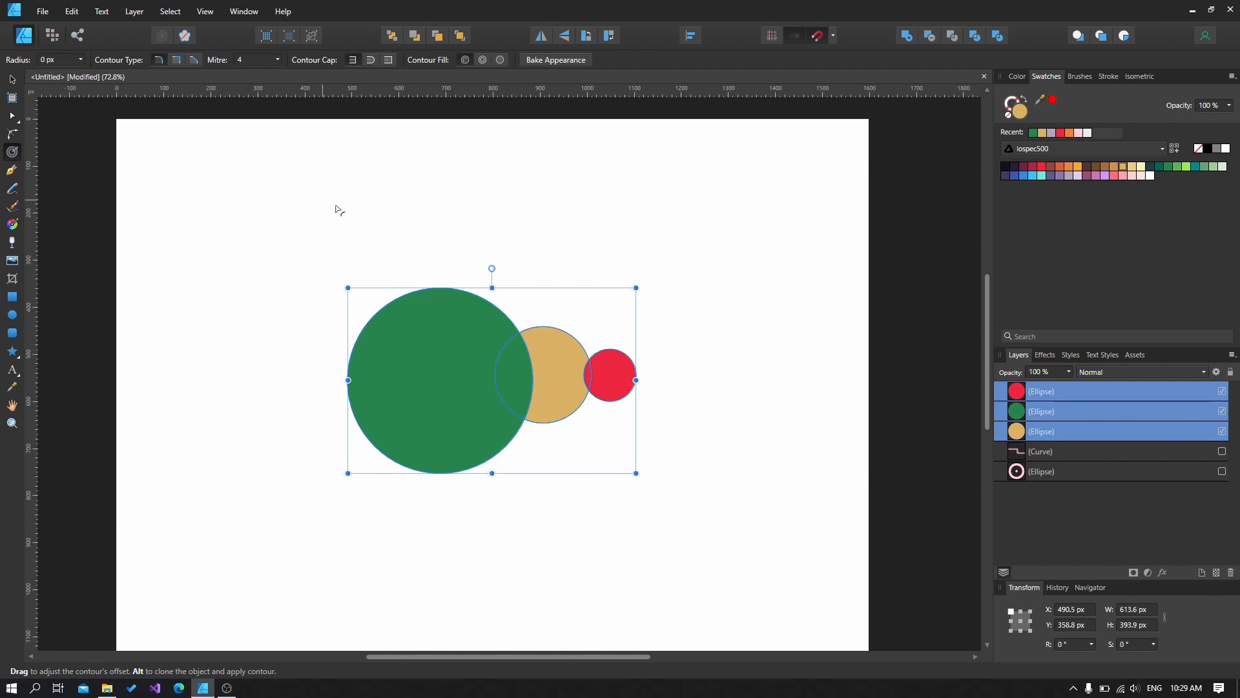
pyautogui.click(554, 282)
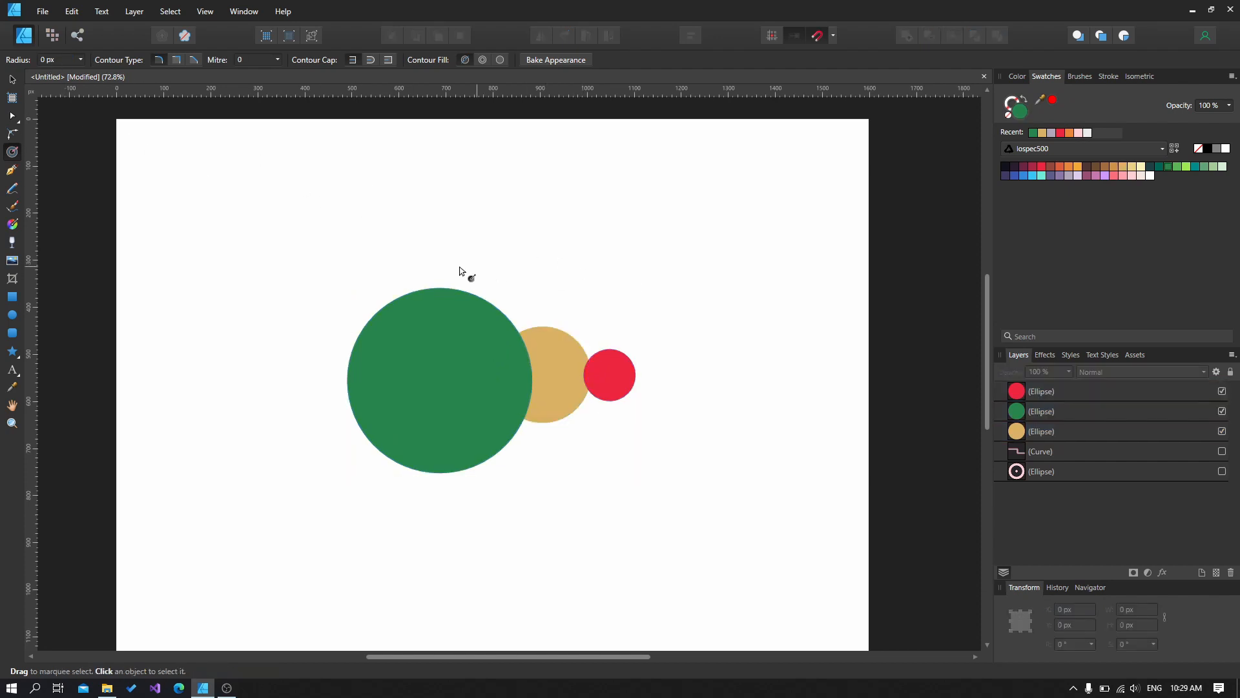
# - Combine the green, tan and red circles into a non-destructive compound with the Add operation, and list its component ellipses
pyautogui.click(12, 79)
pyautogui.moveTo(337, 250); pyautogui.dragTo(724, 569)
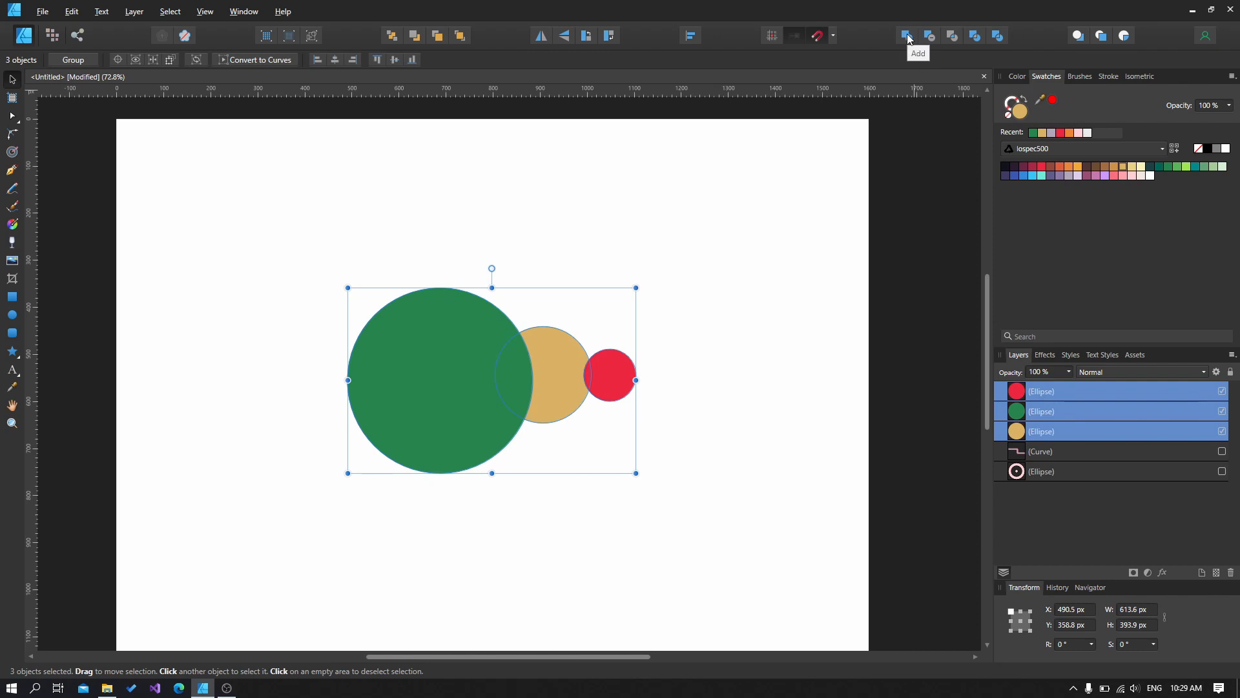
pyautogui.click(907, 37)
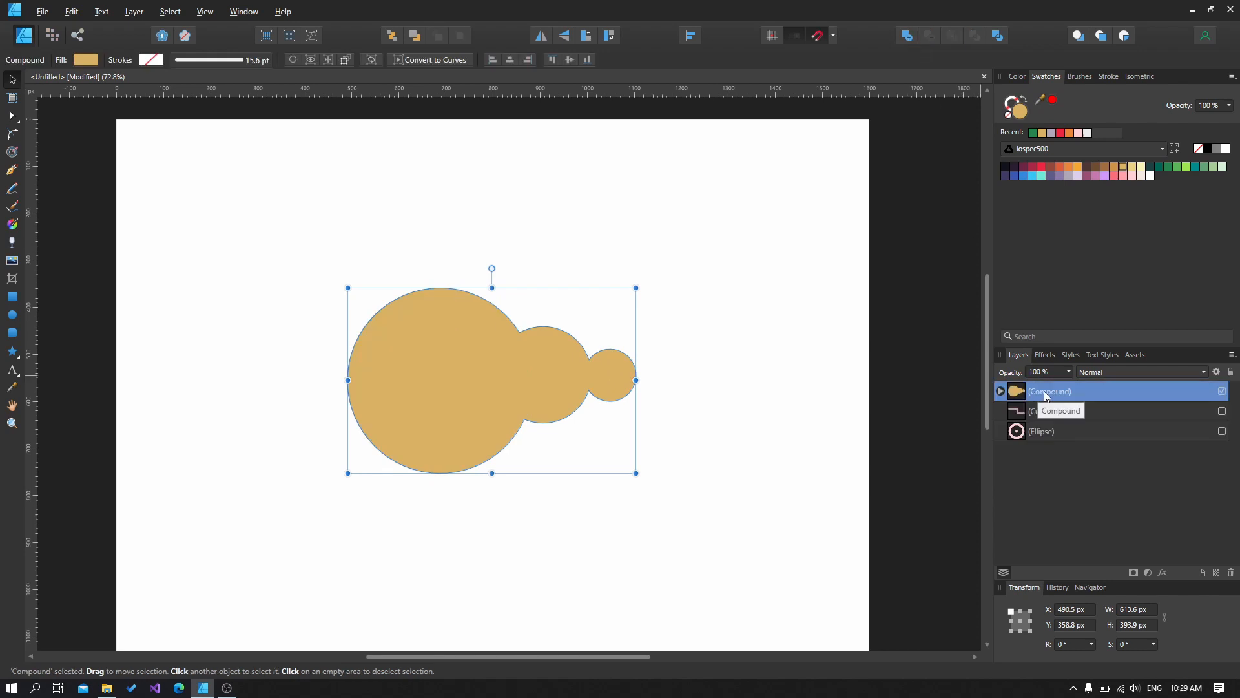
pyautogui.click(1000, 391)
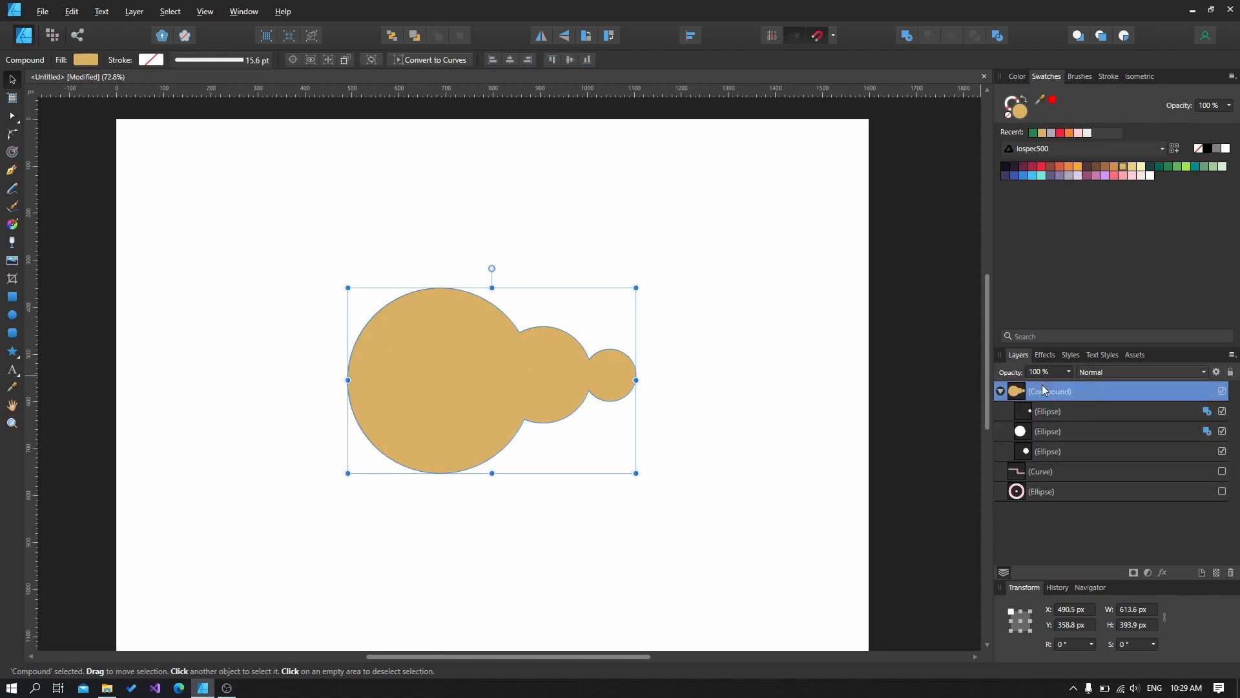
pyautogui.click(679, 289)
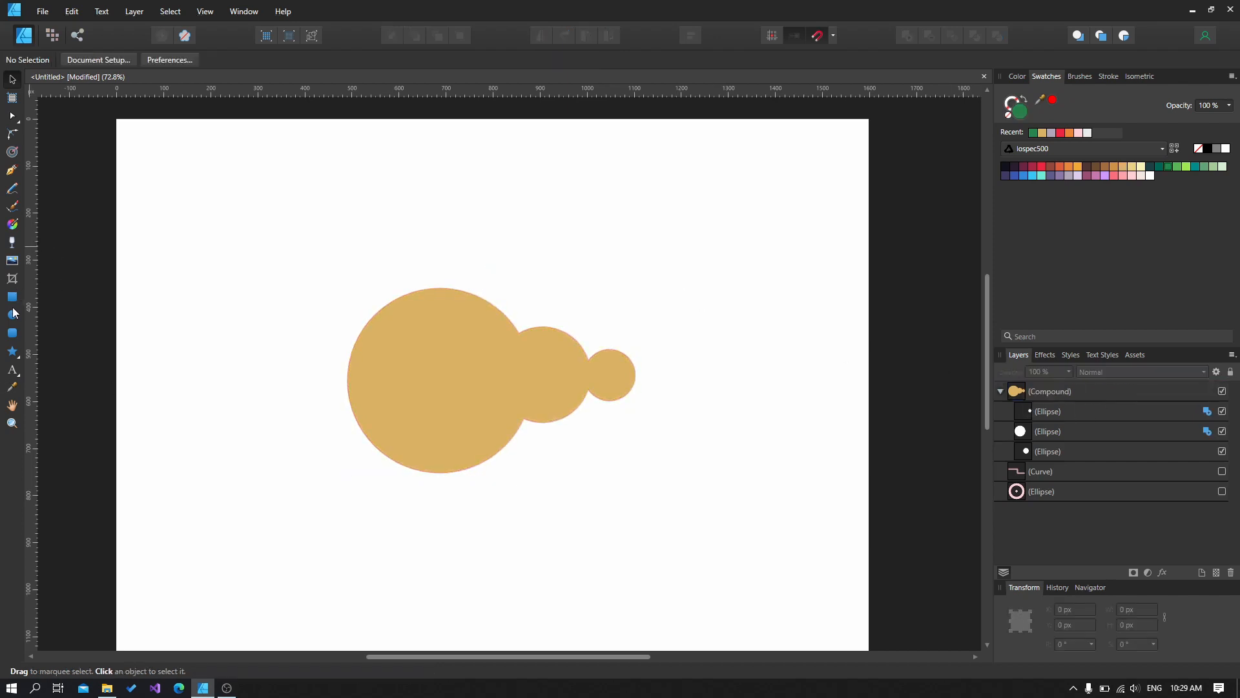
# - Draw a green rounded rectangle above the compound and a brown circle about 87 px wide overlapping the rectangle's right edge
pyautogui.click(11, 333)
pyautogui.moveTo(520, 186); pyautogui.dragTo(614, 250)
pyautogui.press('e')
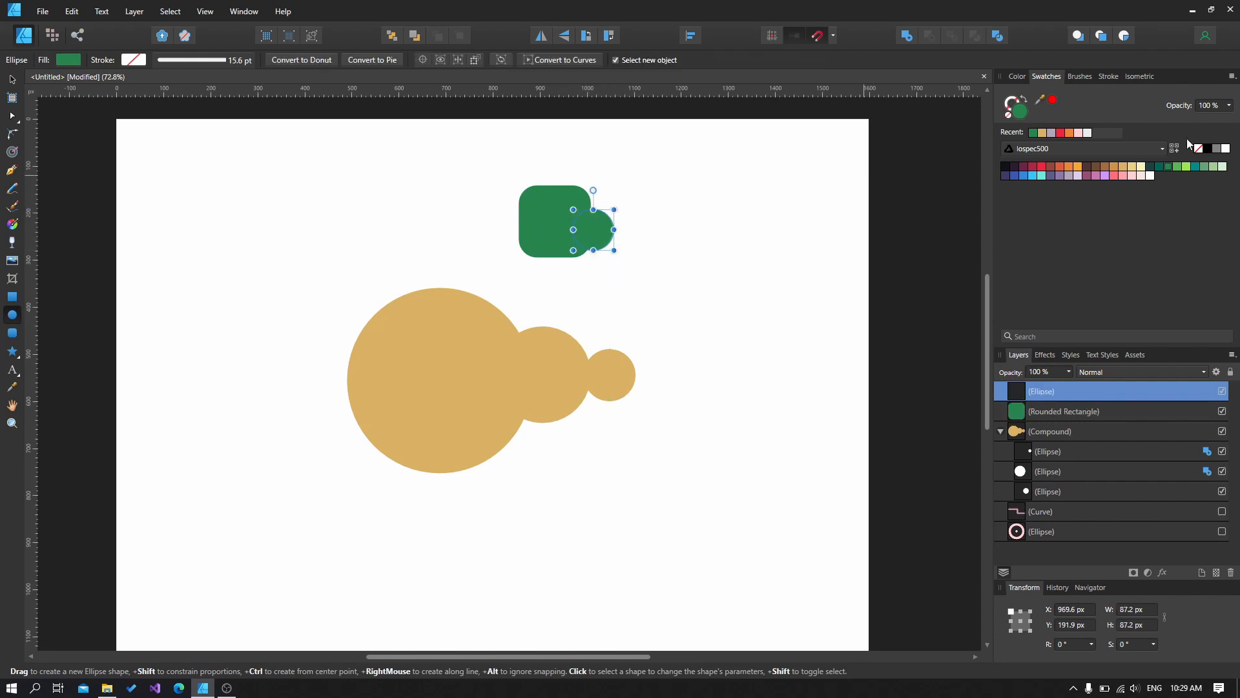
pyautogui.click(1105, 166)
pyautogui.press('v')
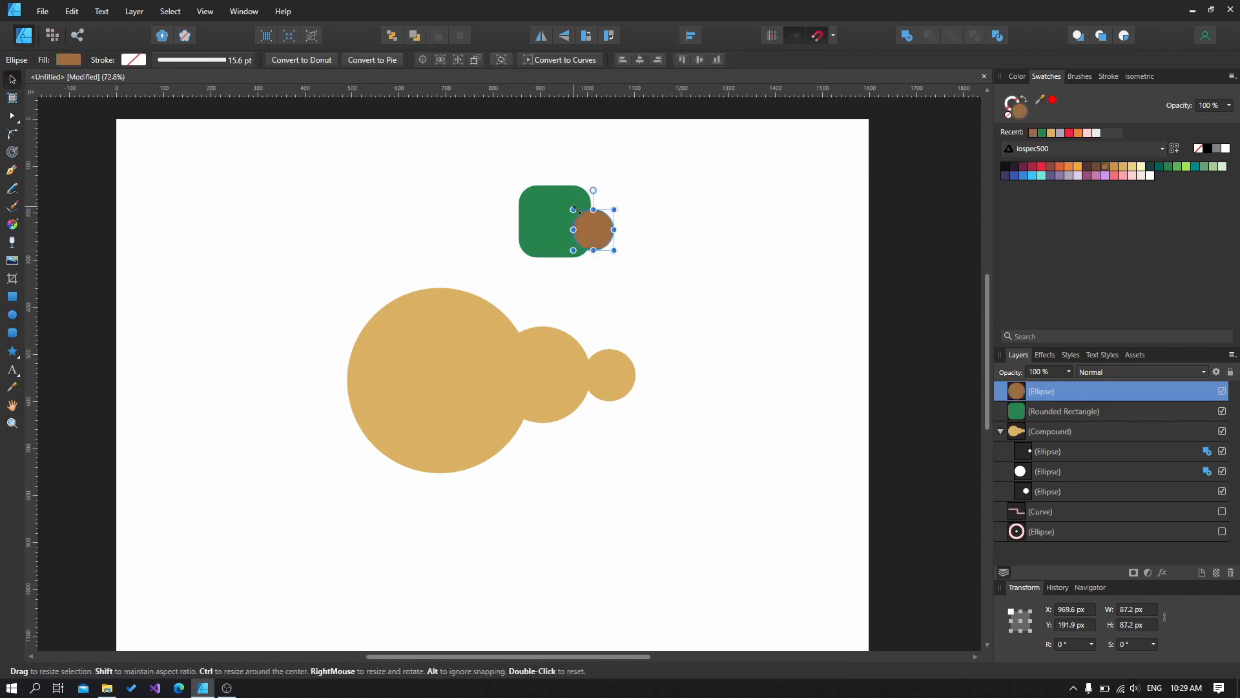
pyautogui.moveTo(589, 227); pyautogui.dragTo(587, 219)
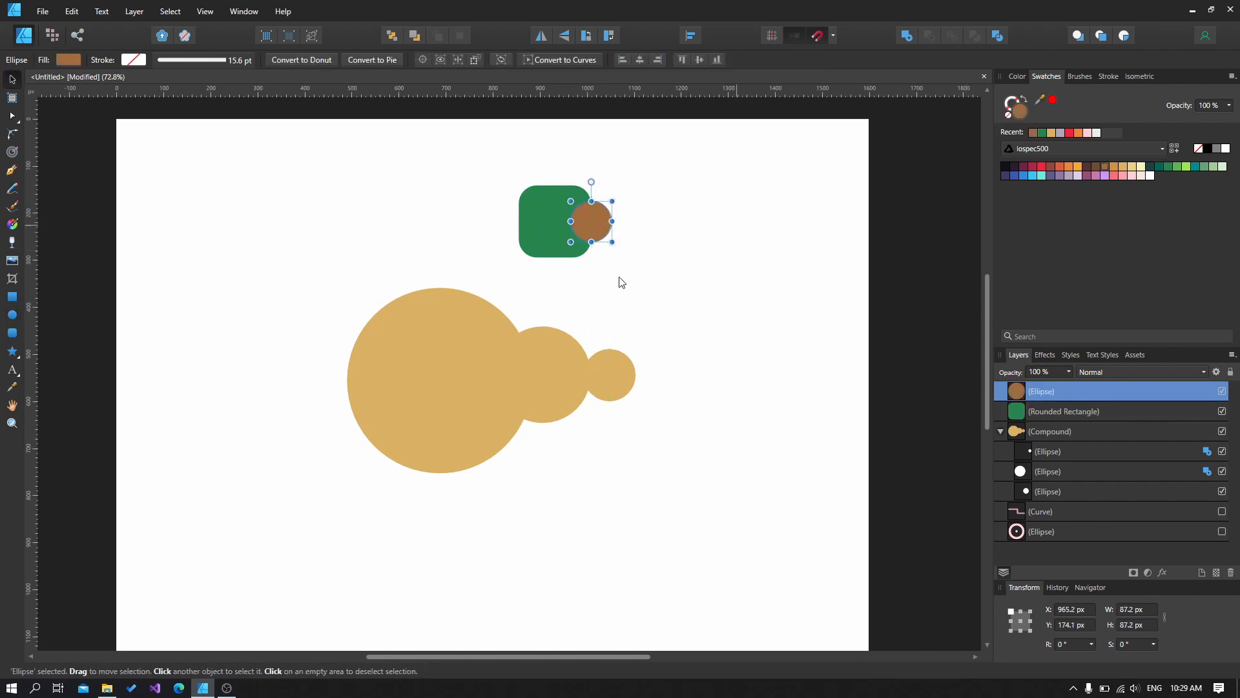
# - Merge the rounded rectangle and brown circle into a single curve with the Add operation, and delete the merged curve
pyautogui.moveTo(493, 164); pyautogui.dragTo(704, 281)
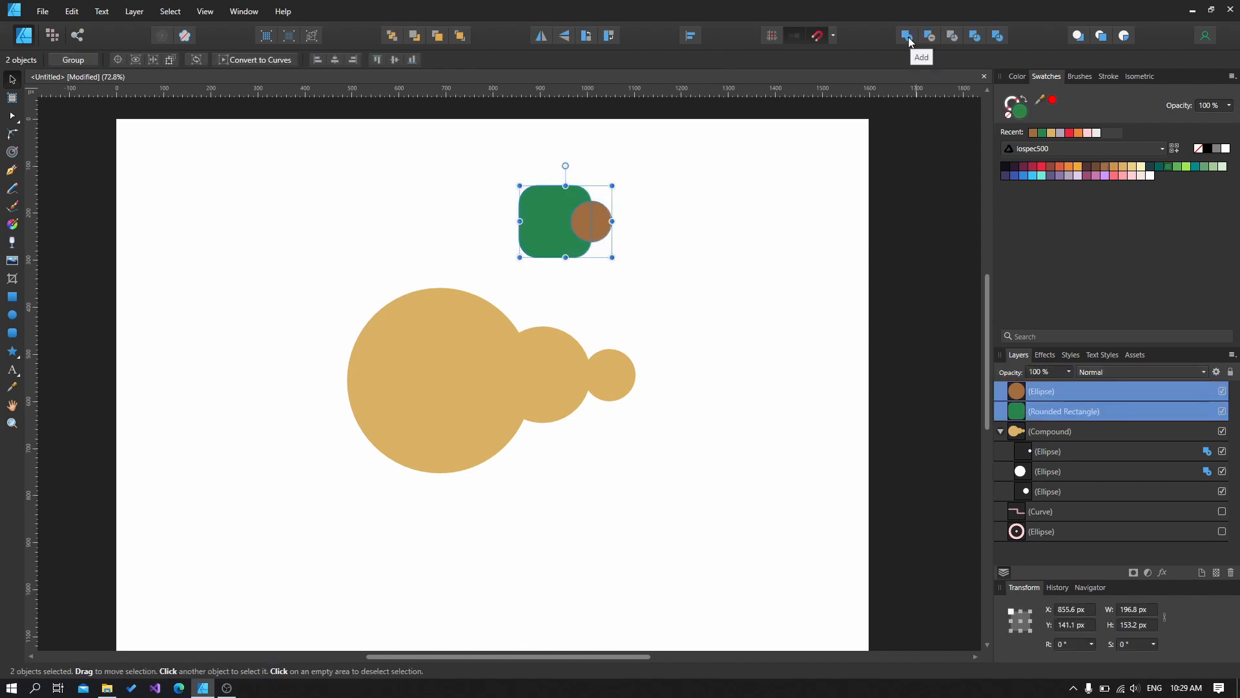
pyautogui.click(908, 37)
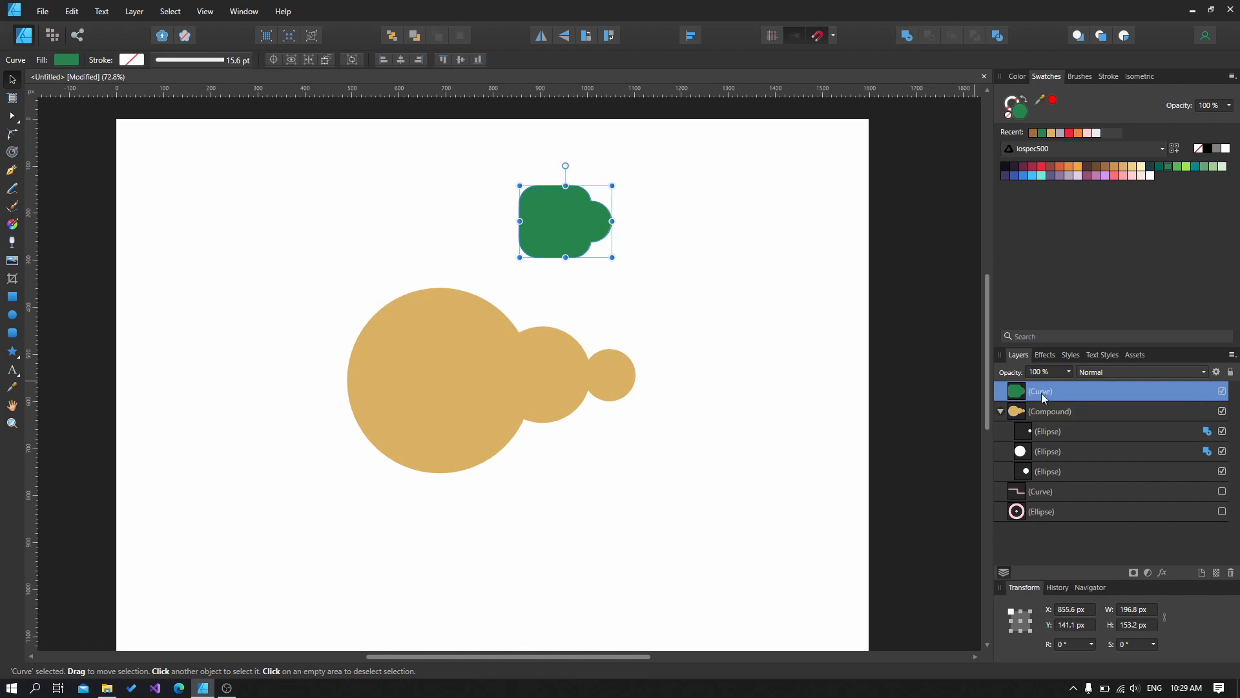
pyautogui.click(525, 380)
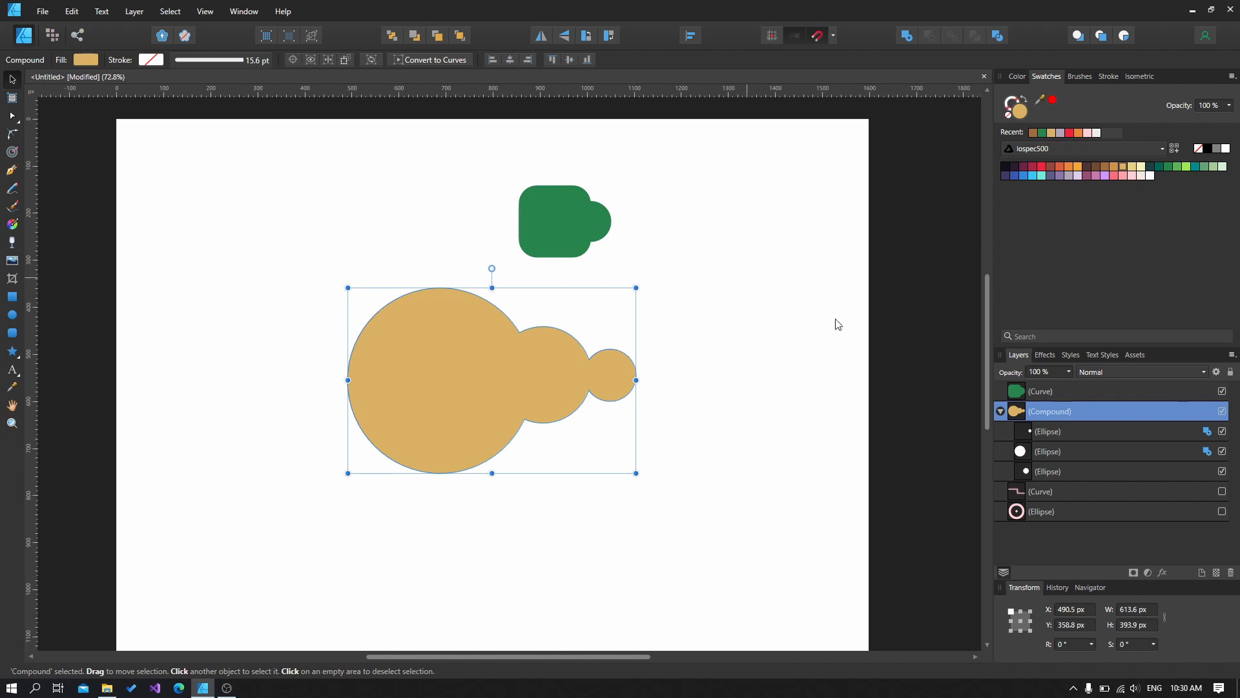
pyautogui.click(548, 204)
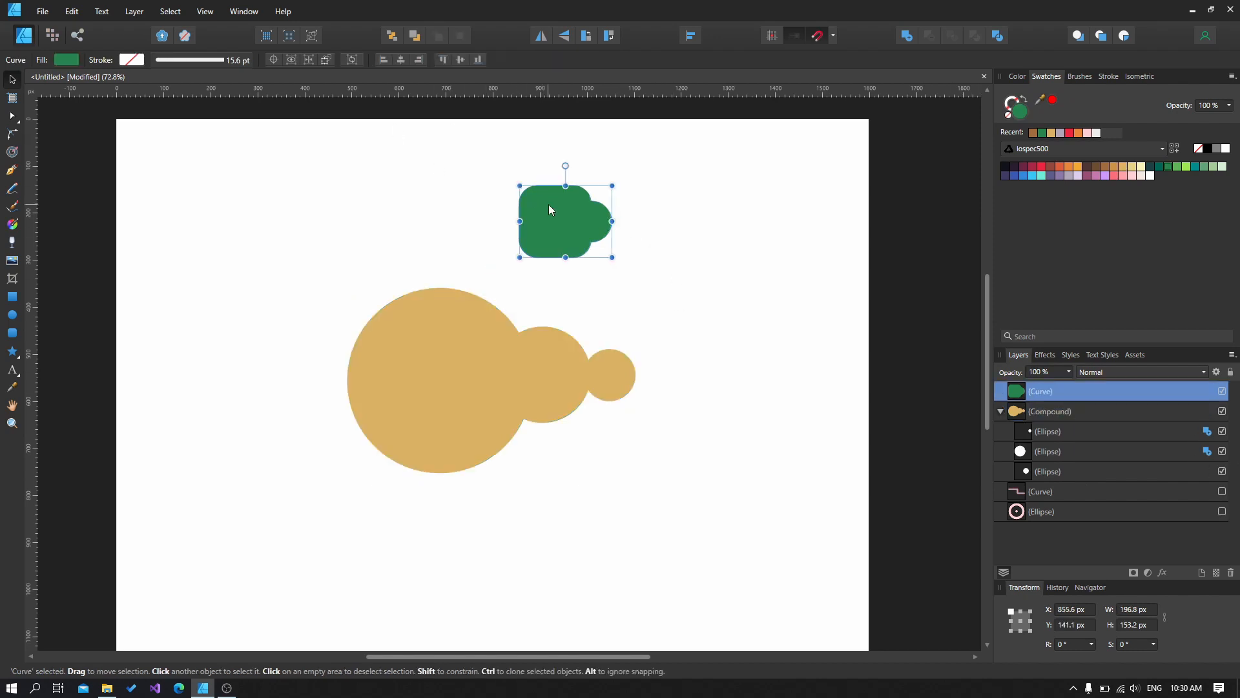
pyautogui.press('Delete')
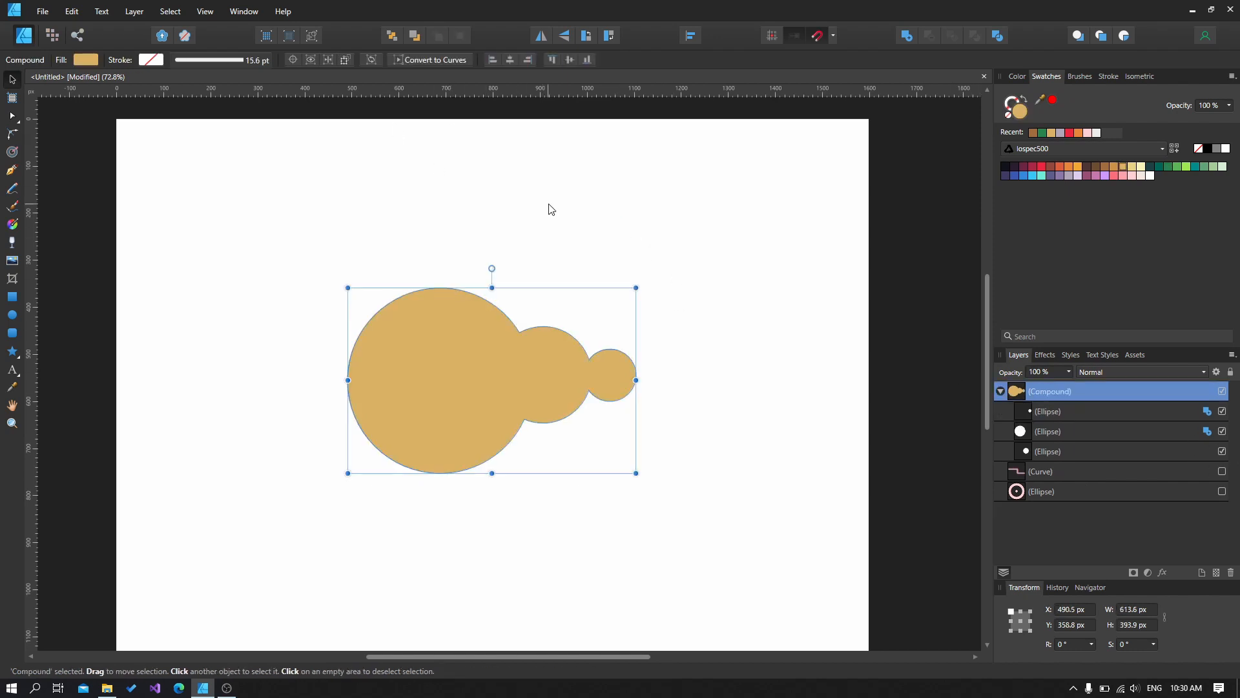
pyautogui.click(672, 186)
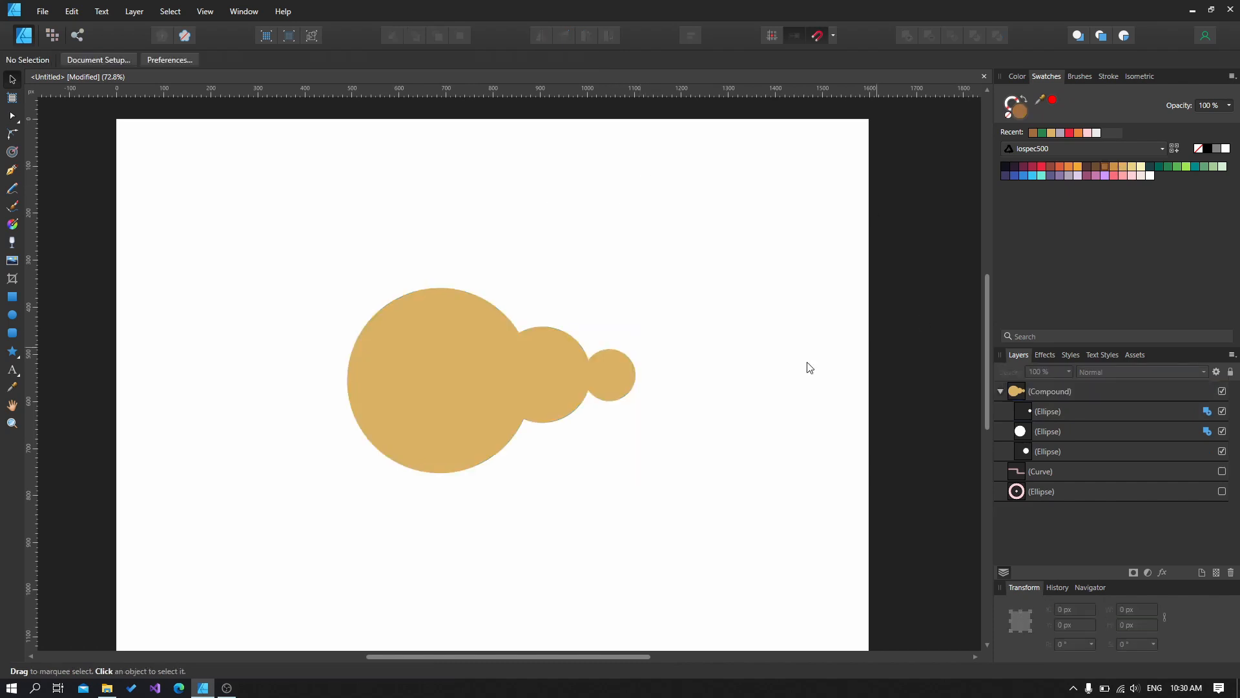
# - Shrink the large circle inside the compound to about 296 px in diameter, keeping it overlapping the middle circle
pyautogui.click(1120, 411)
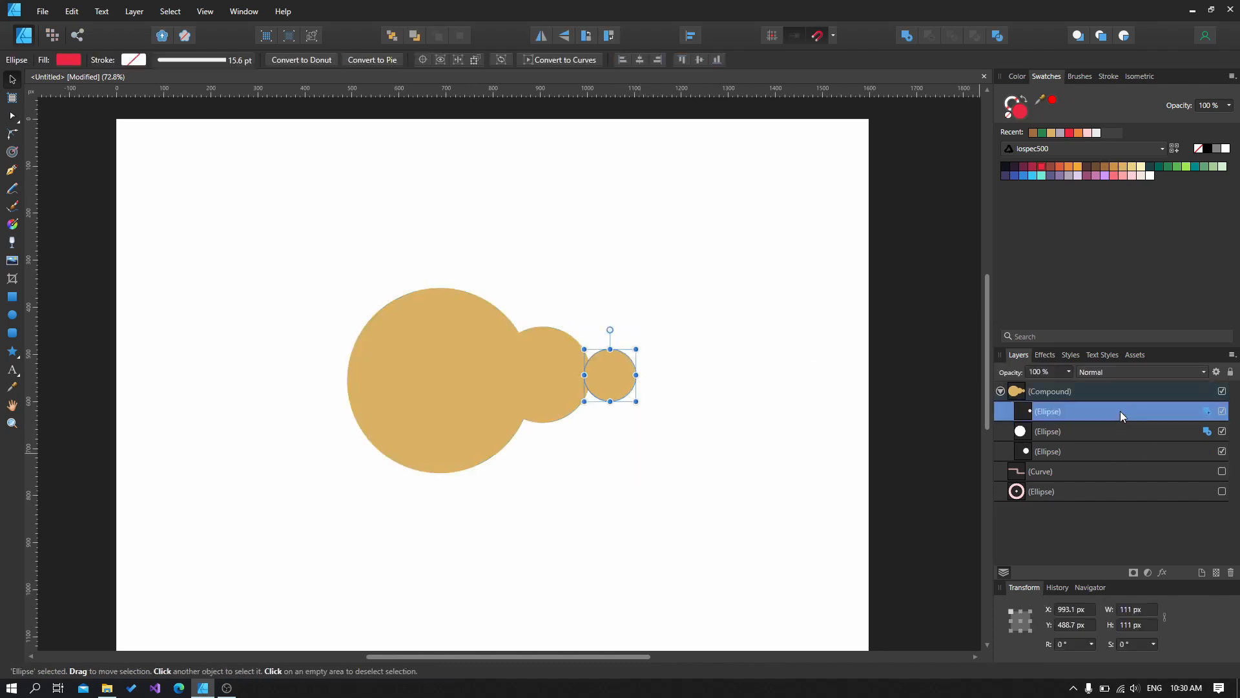
pyautogui.click(620, 324)
pyautogui.click(1084, 431)
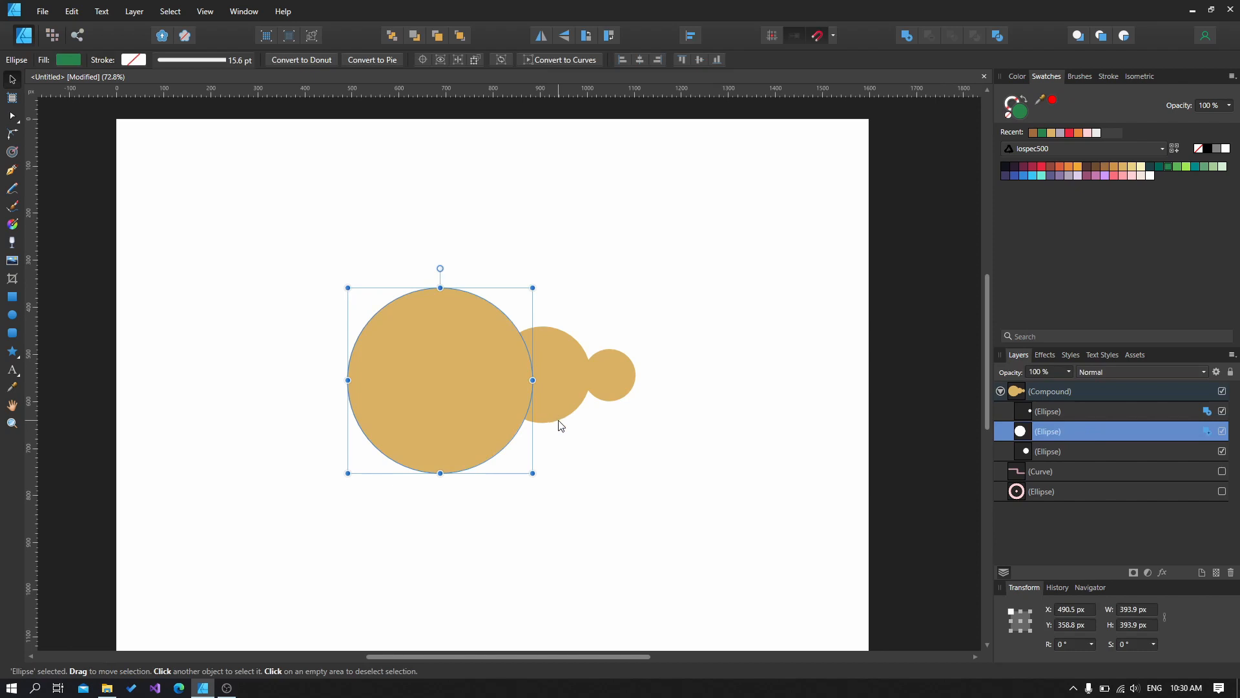
pyautogui.moveTo(532, 474); pyautogui.dragTo(491, 416)
pyautogui.click(615, 482)
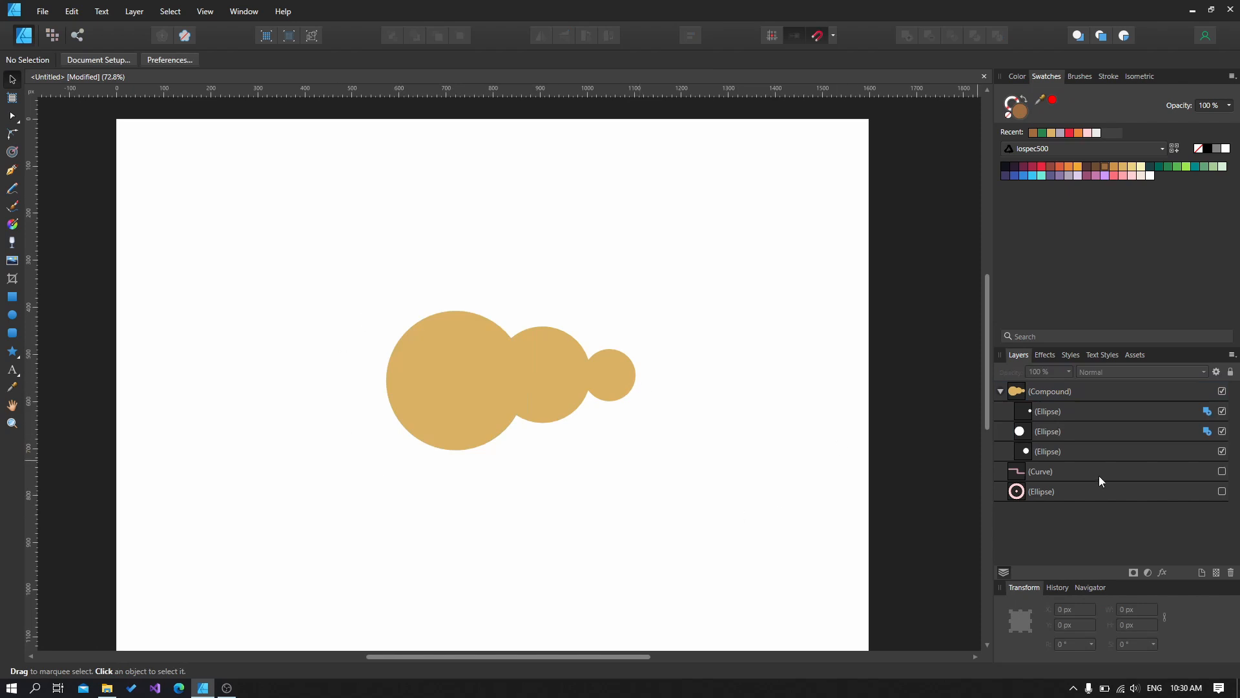
pyautogui.click(1079, 392)
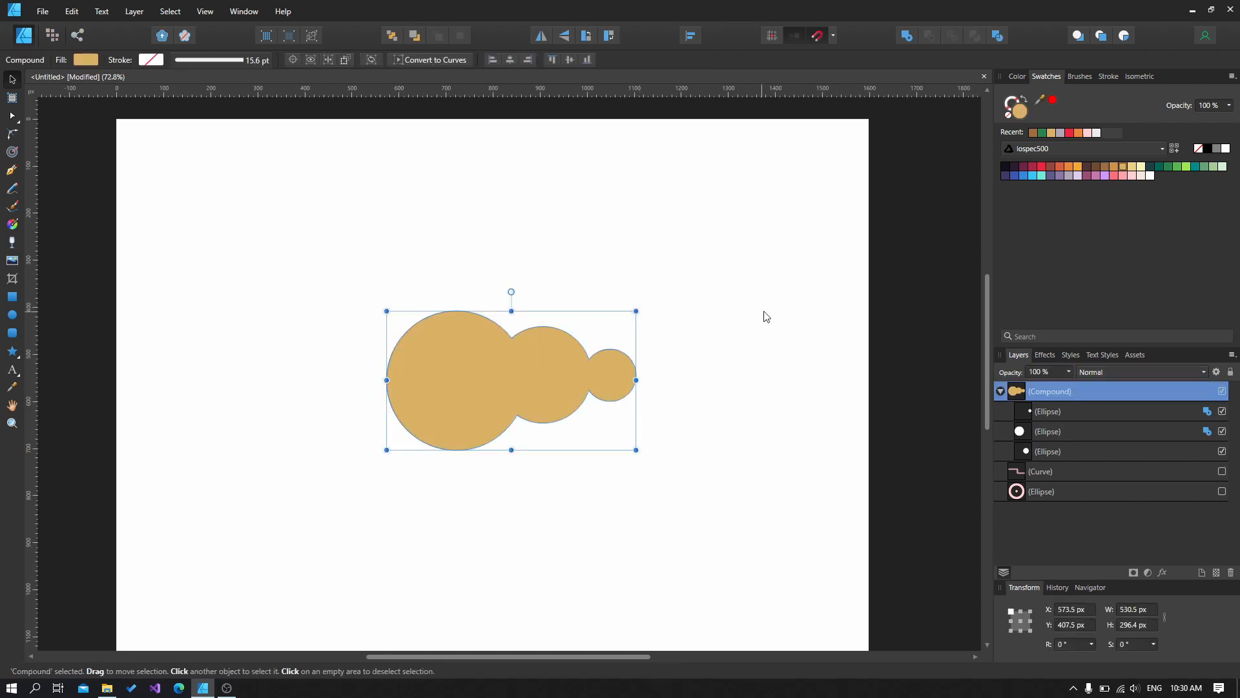
pyautogui.click(646, 337)
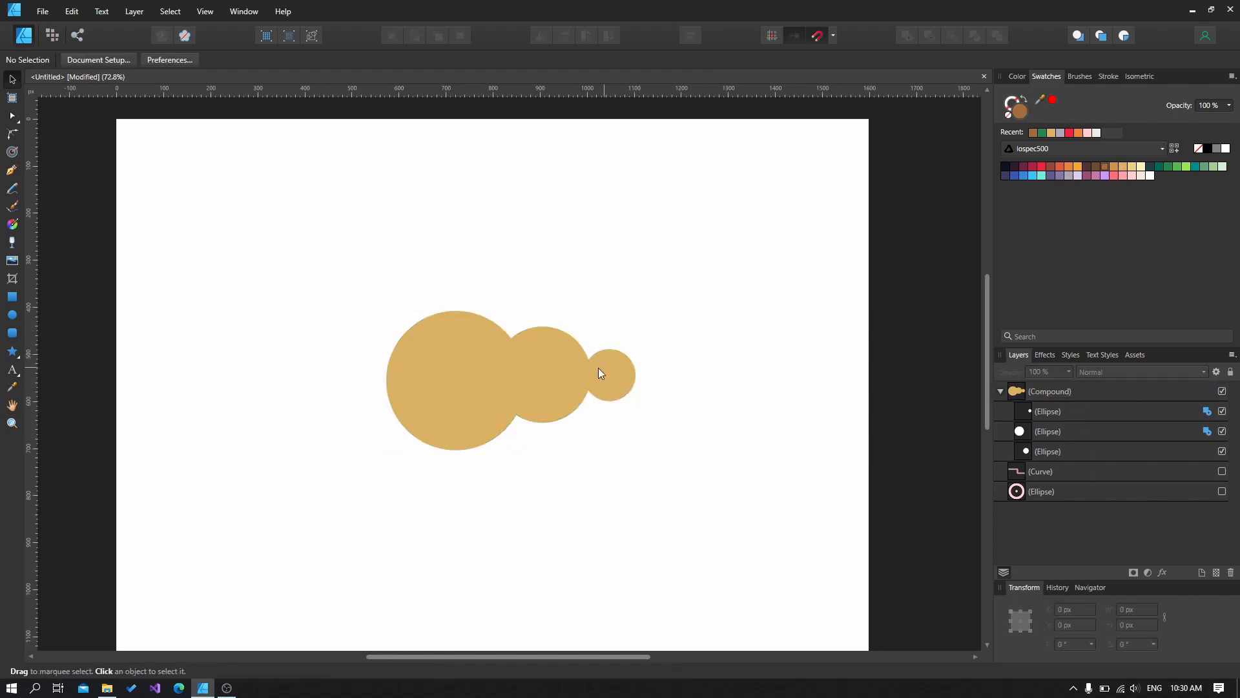
# - Apply a linear gradient fill across the compound, running from dark gold beyond the large circle to light tan past the small one
pyautogui.click(598, 367)
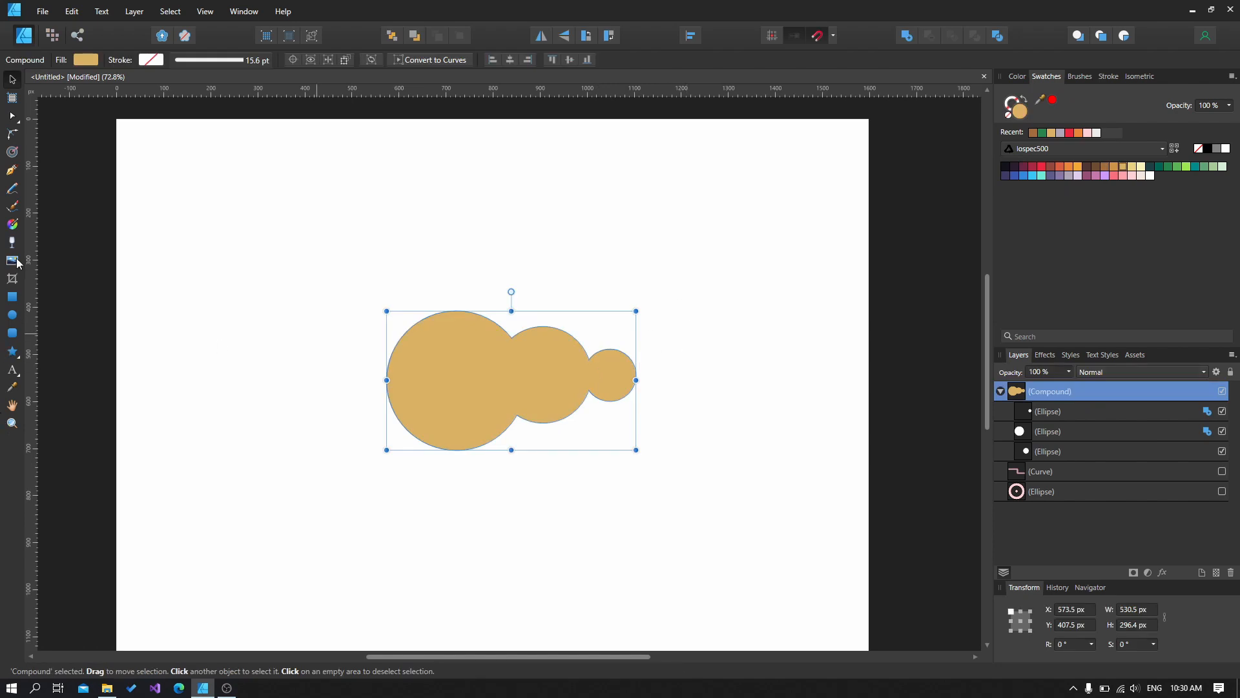
pyautogui.click(12, 224)
pyautogui.moveTo(617, 375); pyautogui.dragTo(337, 380)
pyautogui.moveTo(615, 375); pyautogui.dragTo(646, 375)
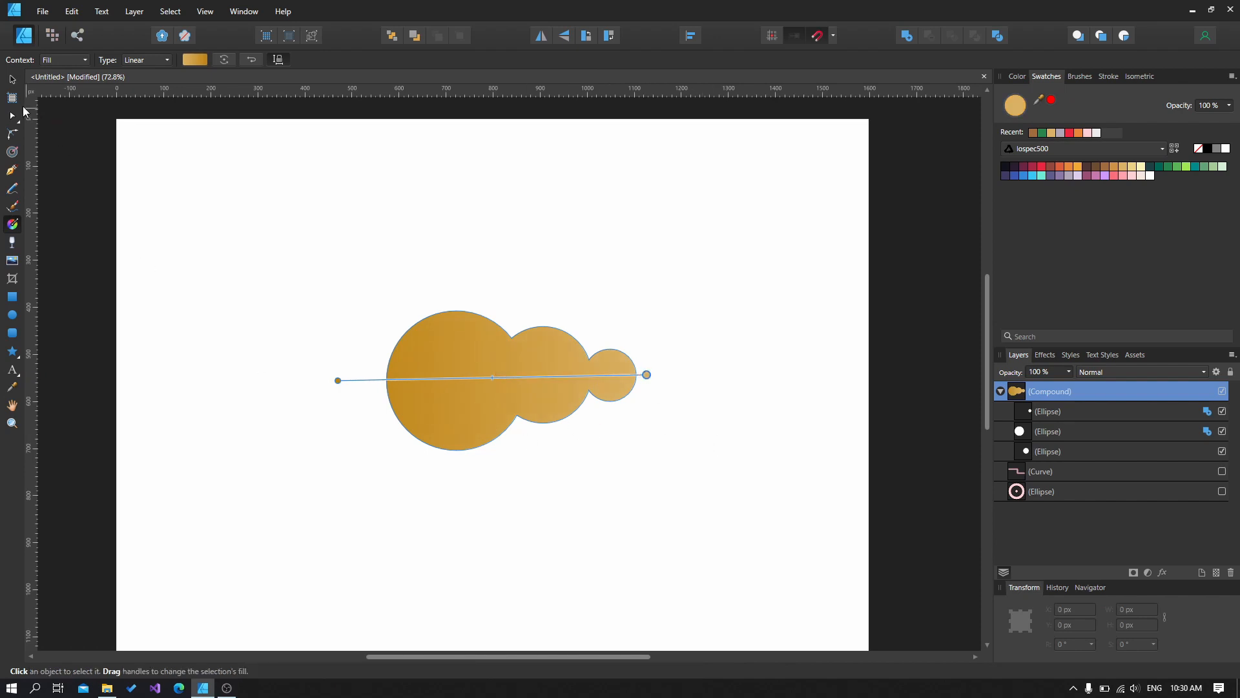
pyautogui.click(12, 78)
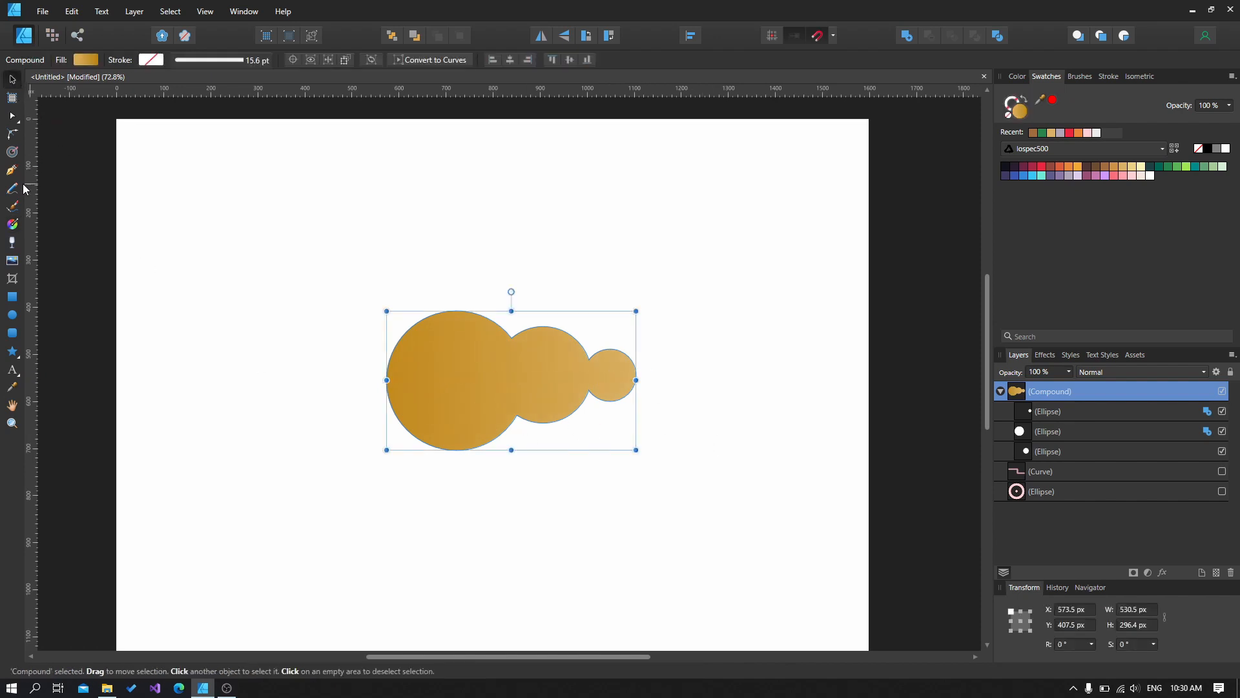
# - Contour the compound inward with the Contour tool, first to about -27.5 px and finally to a radius of -20.6 px
pyautogui.click(12, 152)
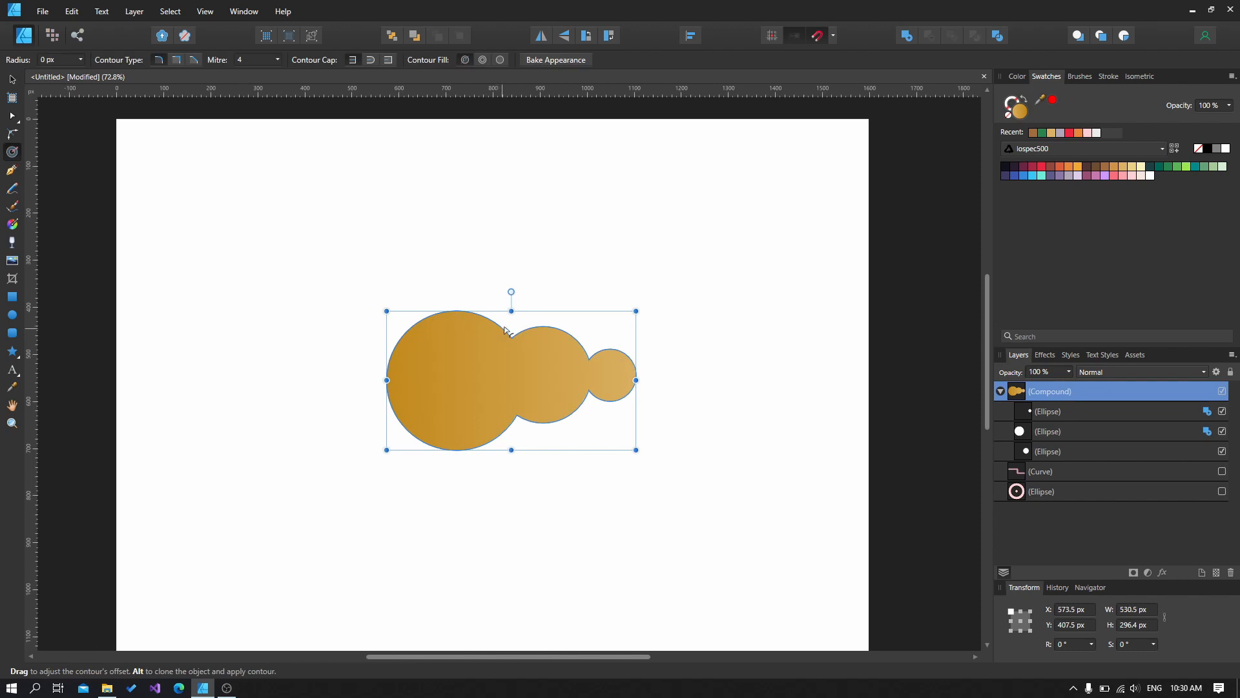
pyautogui.moveTo(502, 330)
pyautogui.mouseDown()
pyautogui.moveTo(526, 313)
pyautogui.moveTo(488, 334)
pyautogui.moveTo(522, 297)
pyautogui.moveTo(489, 334)
pyautogui.mouseUp()
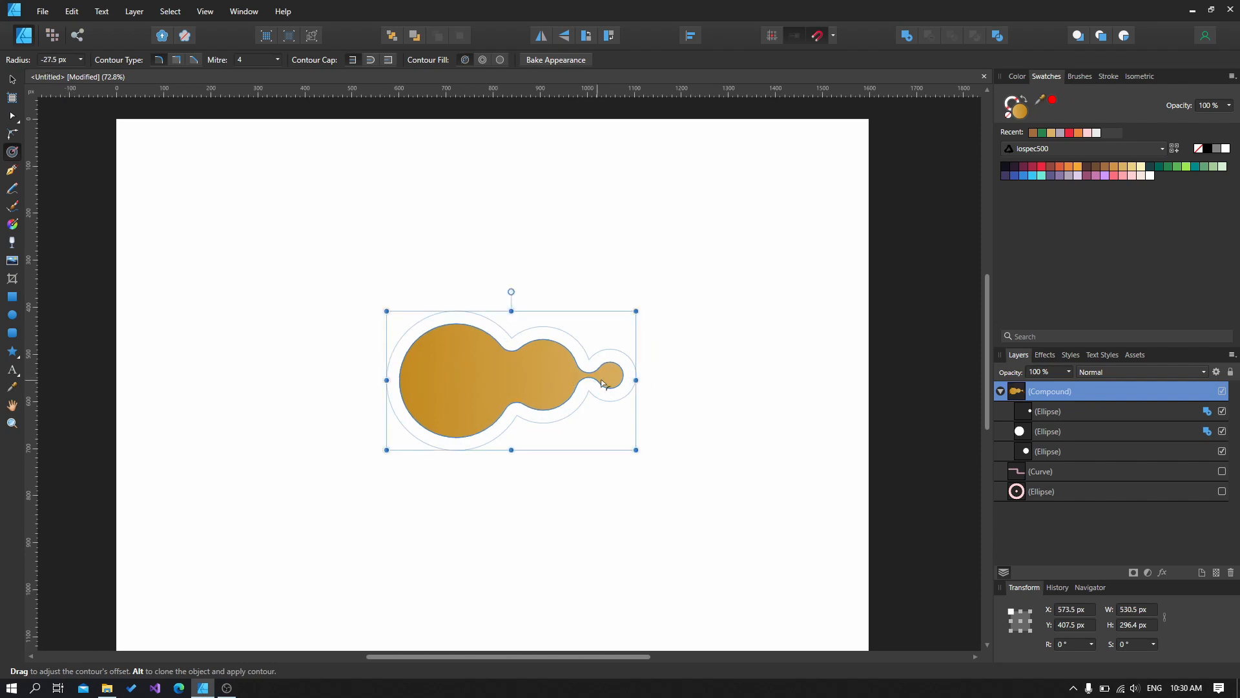
pyautogui.moveTo(608, 366); pyautogui.dragTo(579, 366)
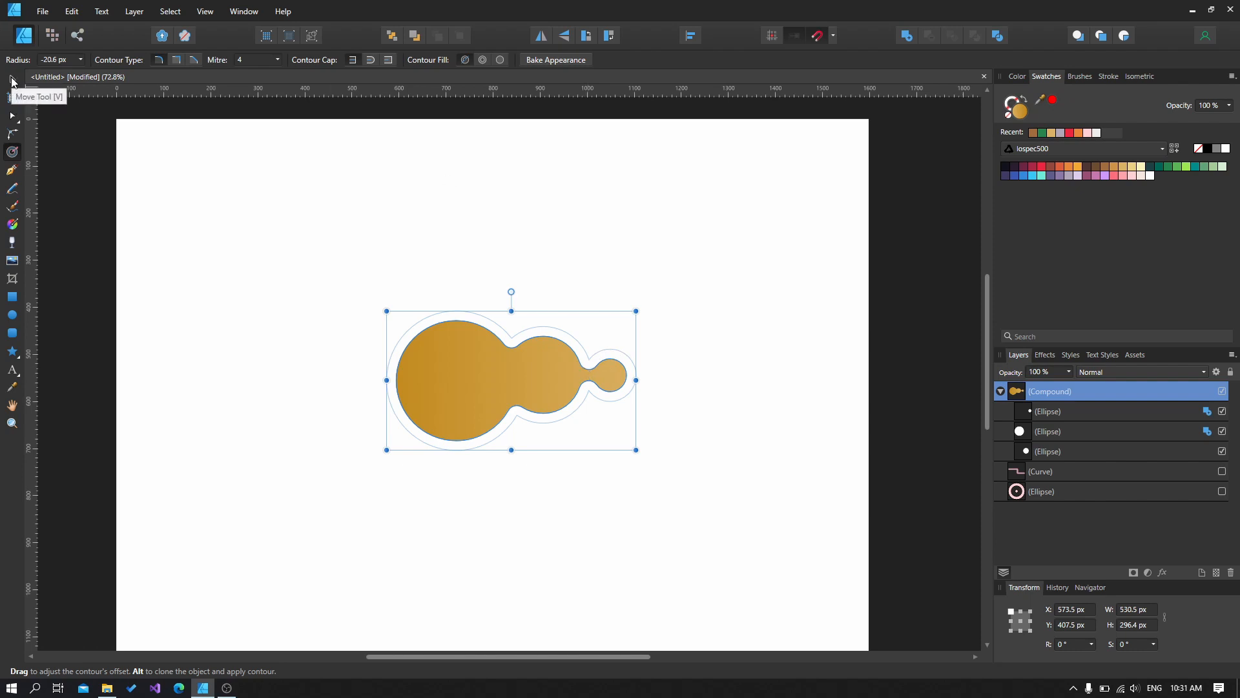
# - Move the large circle inside the contoured compound about 49 px left, away from the middle circle
pyautogui.click(12, 116)
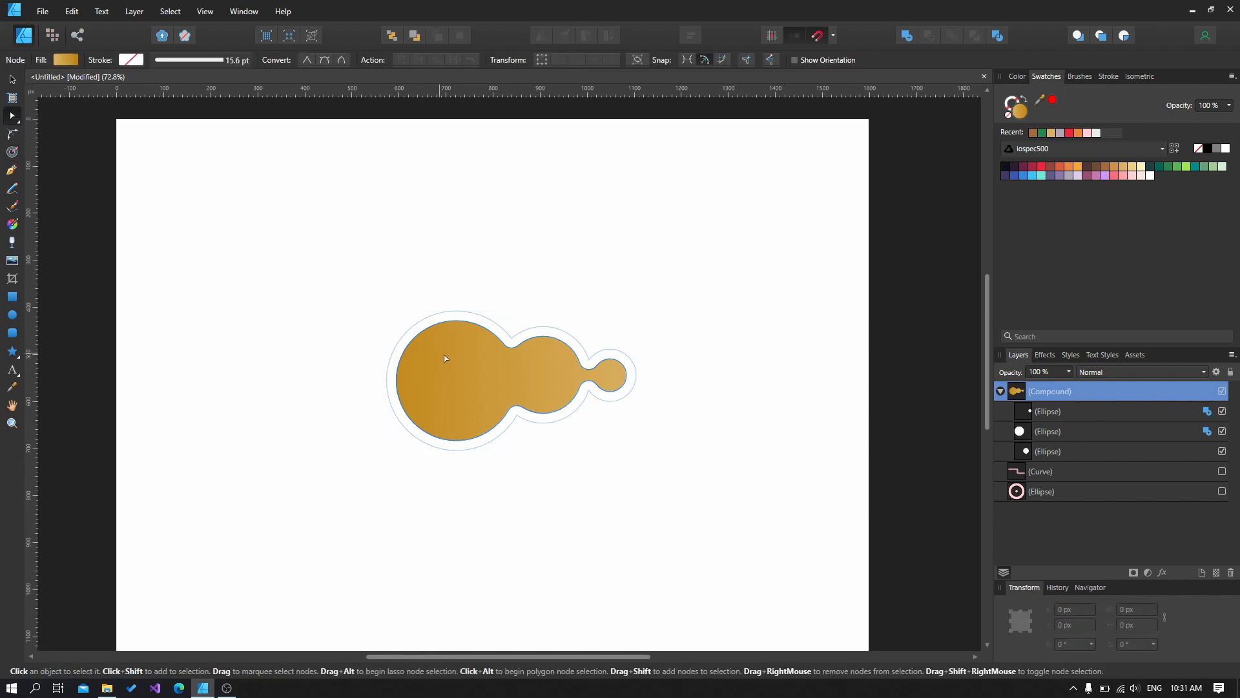
pyautogui.click(1040, 432)
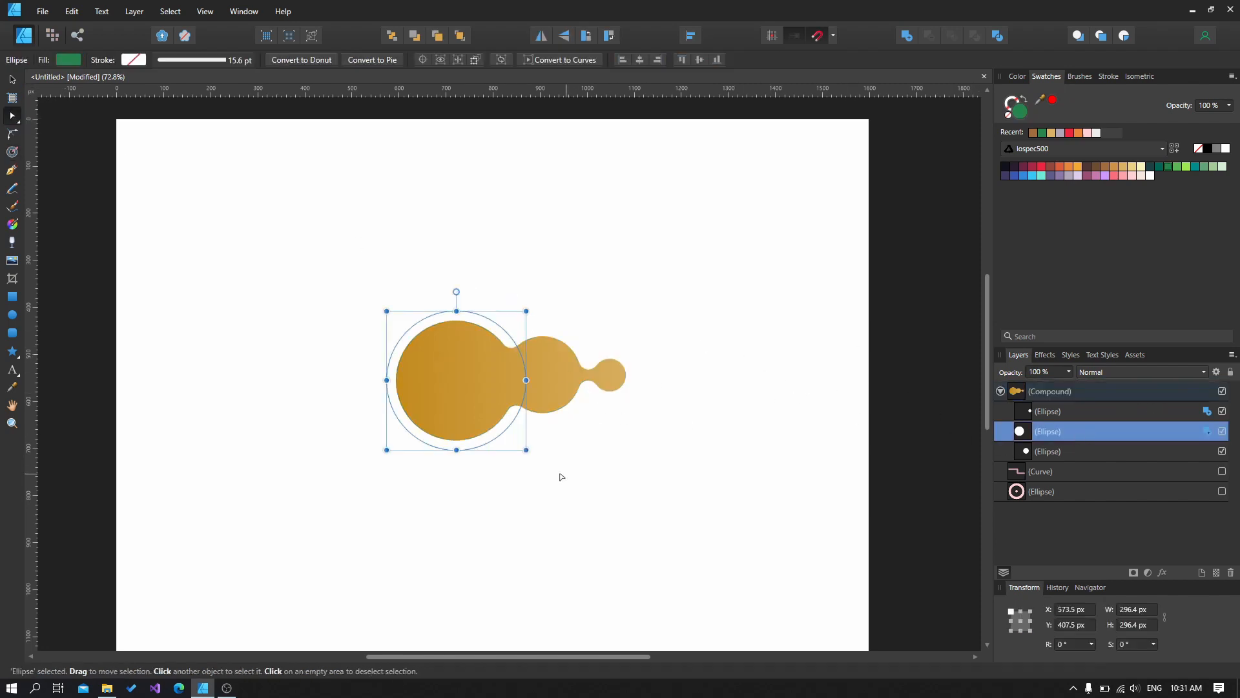
pyautogui.click(449, 390)
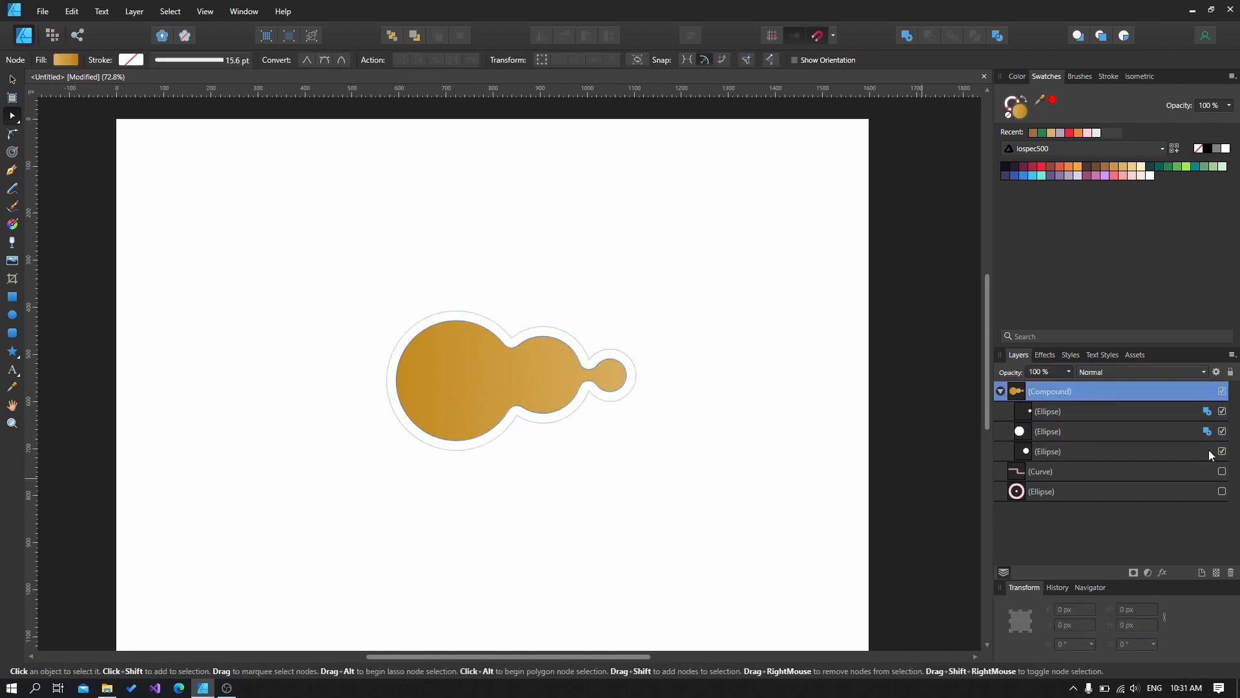
pyautogui.click(1087, 429)
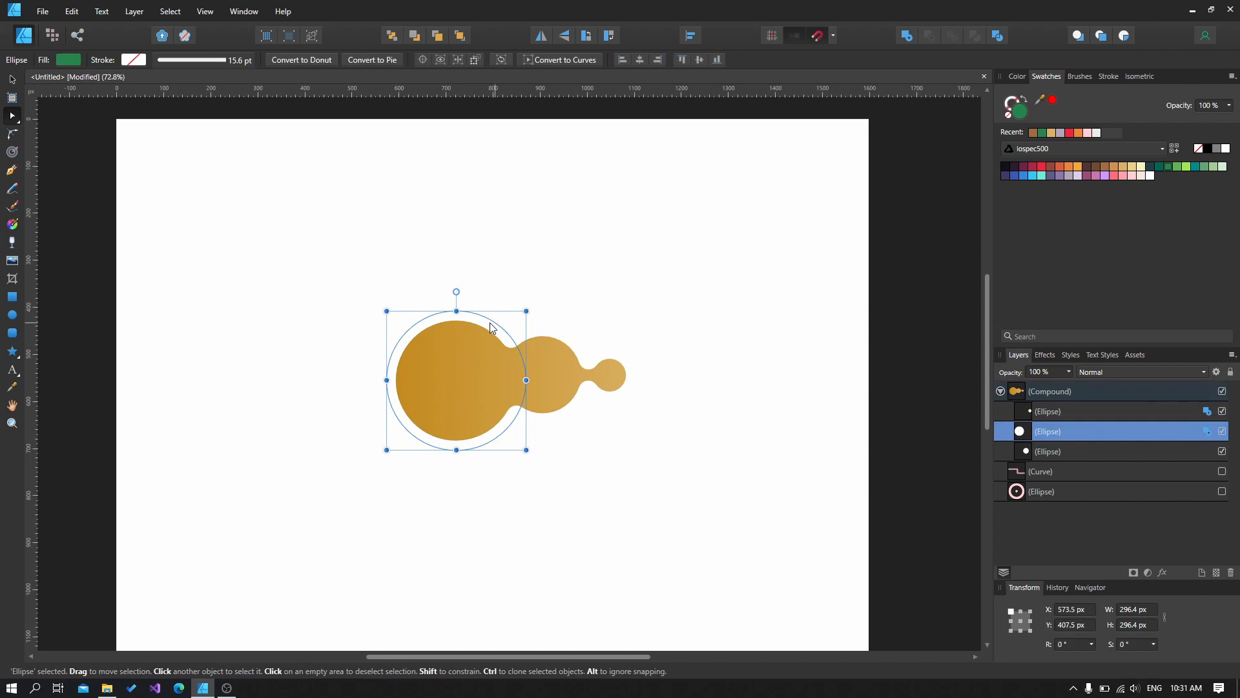
pyautogui.moveTo(490, 327); pyautogui.dragTo(474, 329)
pyautogui.click(590, 365)
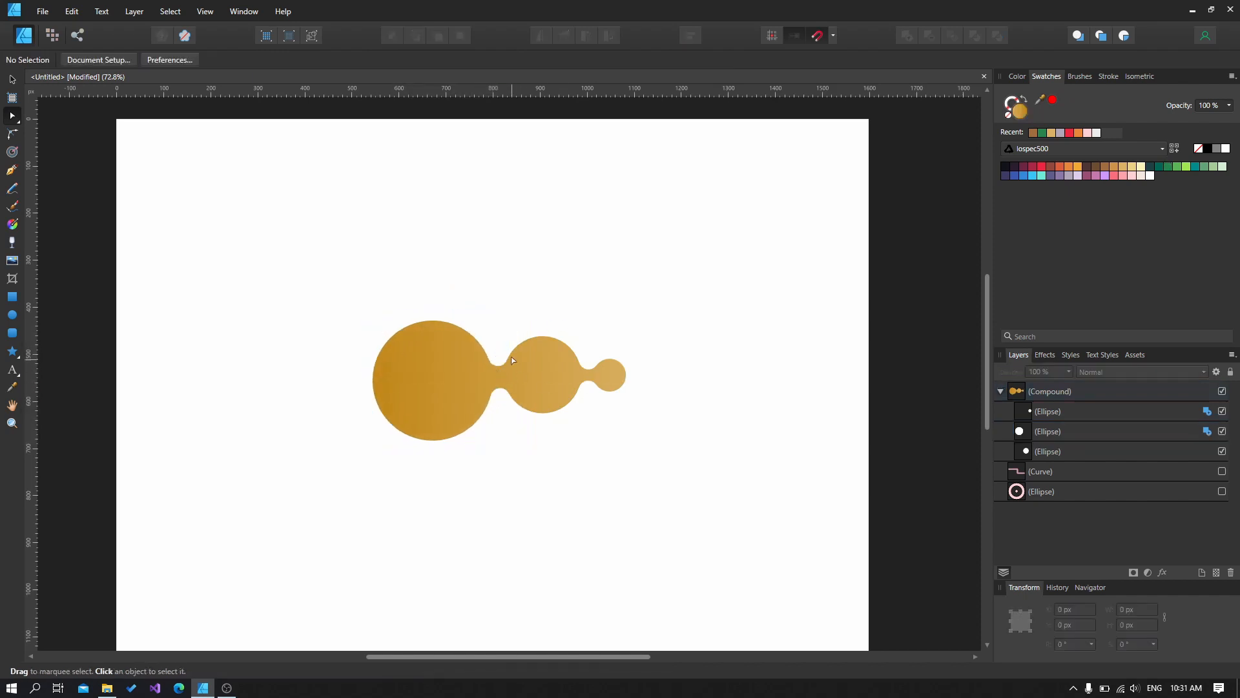
# - Move the compound's large circle to the far side of the middle circle, so that it joins the small circle from below
pyautogui.click(456, 330)
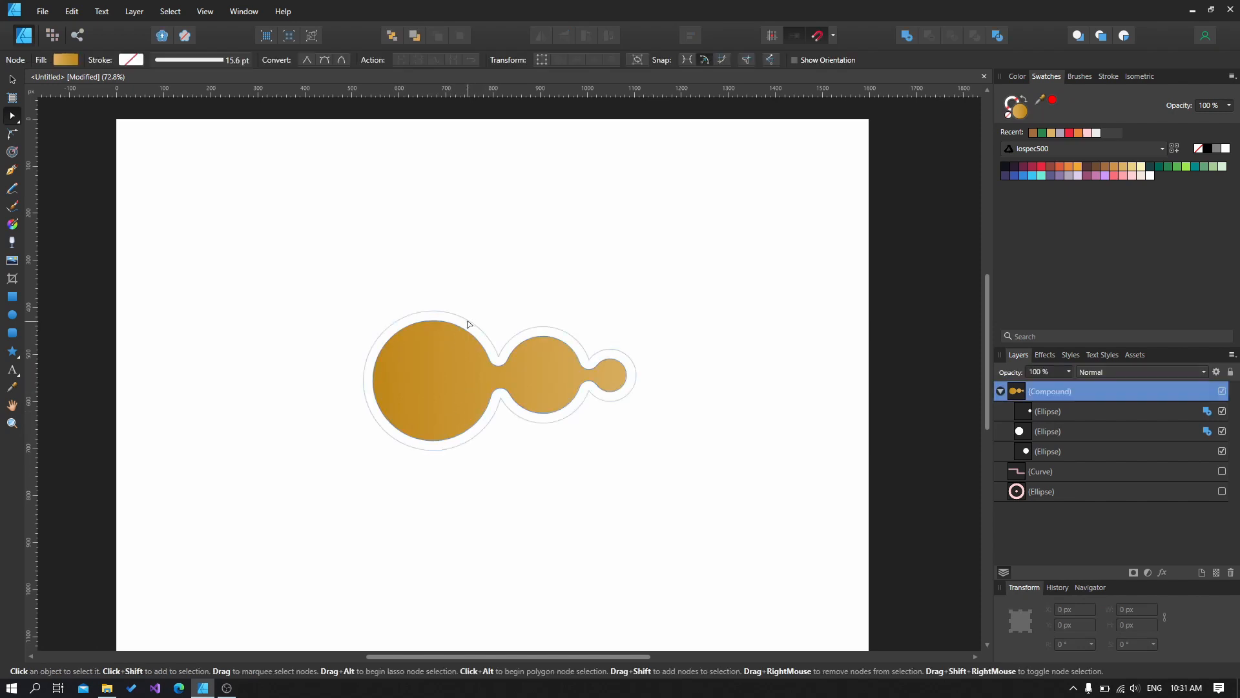
pyautogui.click(1080, 429)
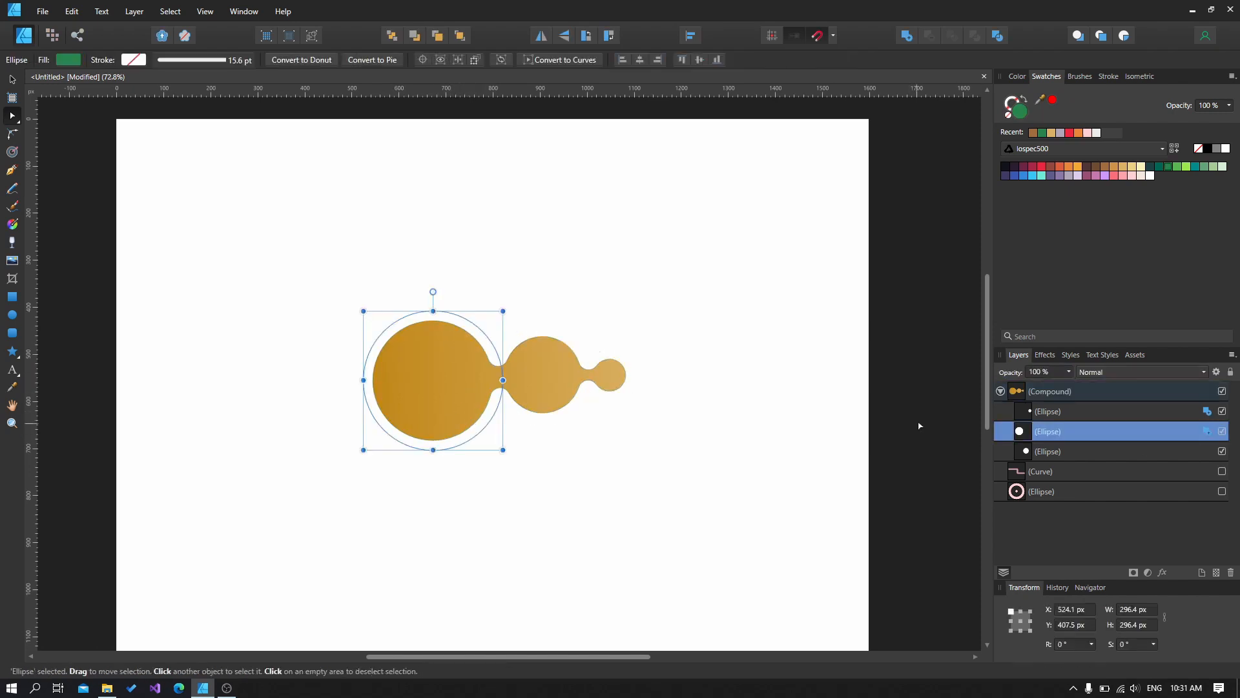
pyautogui.moveTo(484, 332); pyautogui.dragTo(698, 395)
pyautogui.click(532, 271)
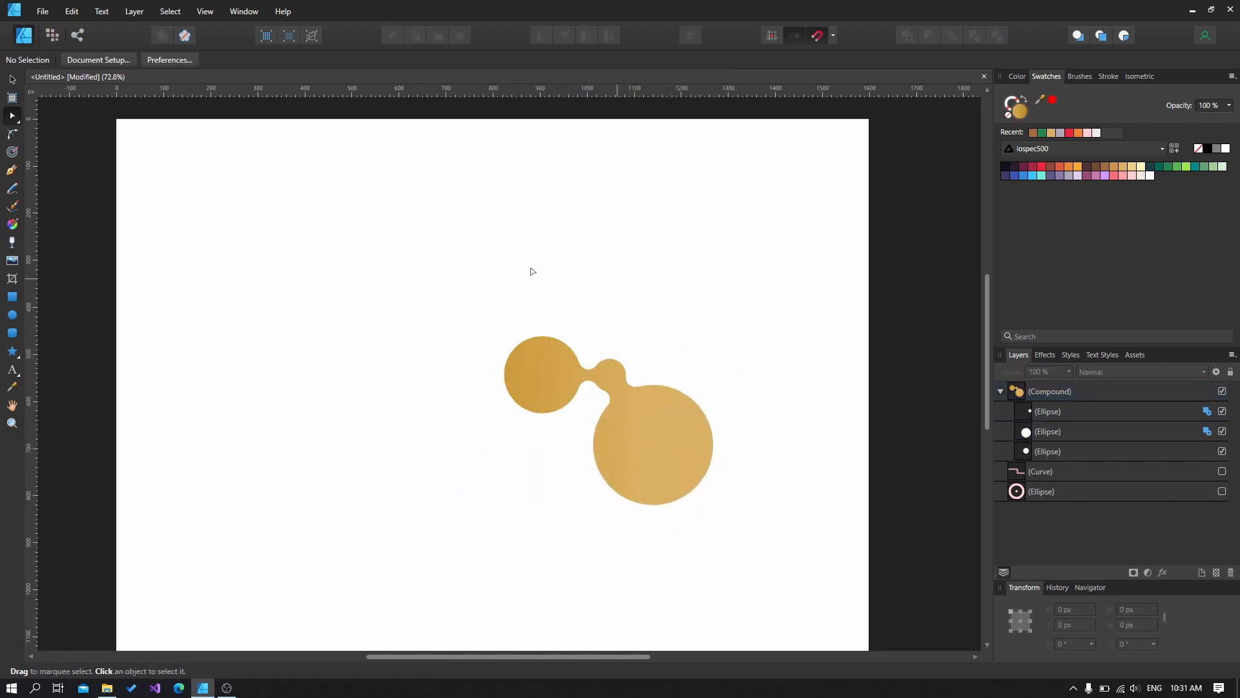
# - Move the whole compound up and left to about X 519.5 px, Y 315.8 px, and switch to the Node tool
pyautogui.click(13, 80)
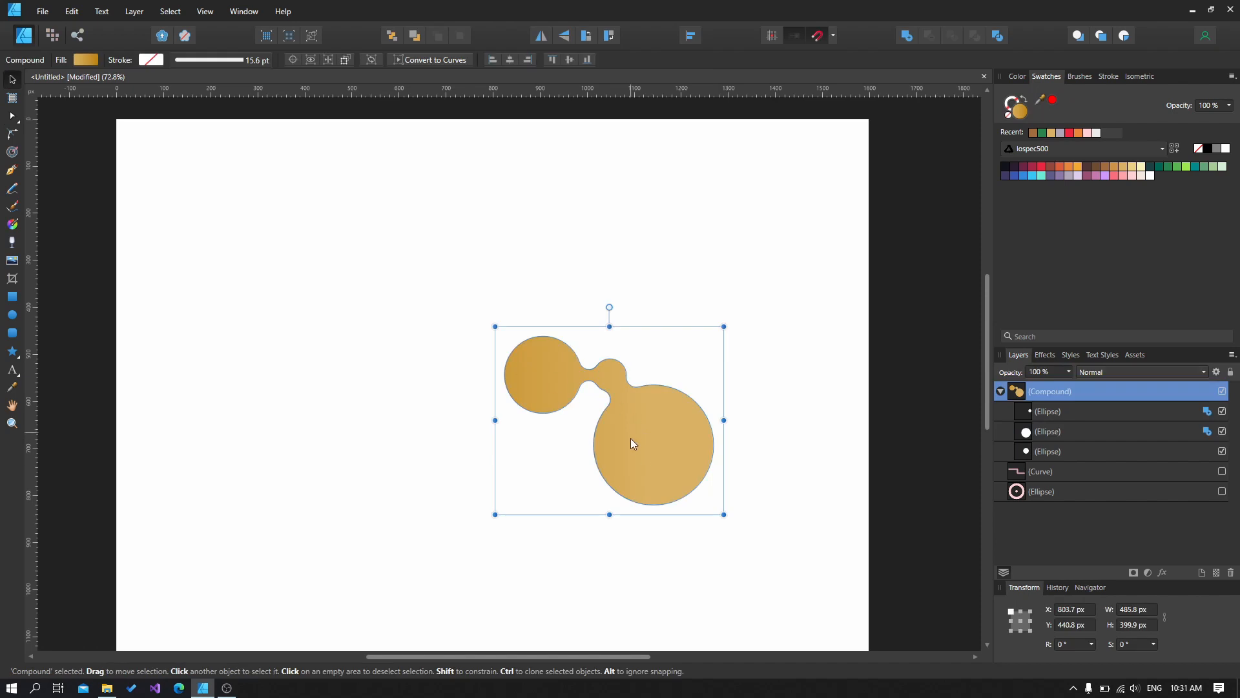
pyautogui.moveTo(631, 438); pyautogui.dragTo(499, 387)
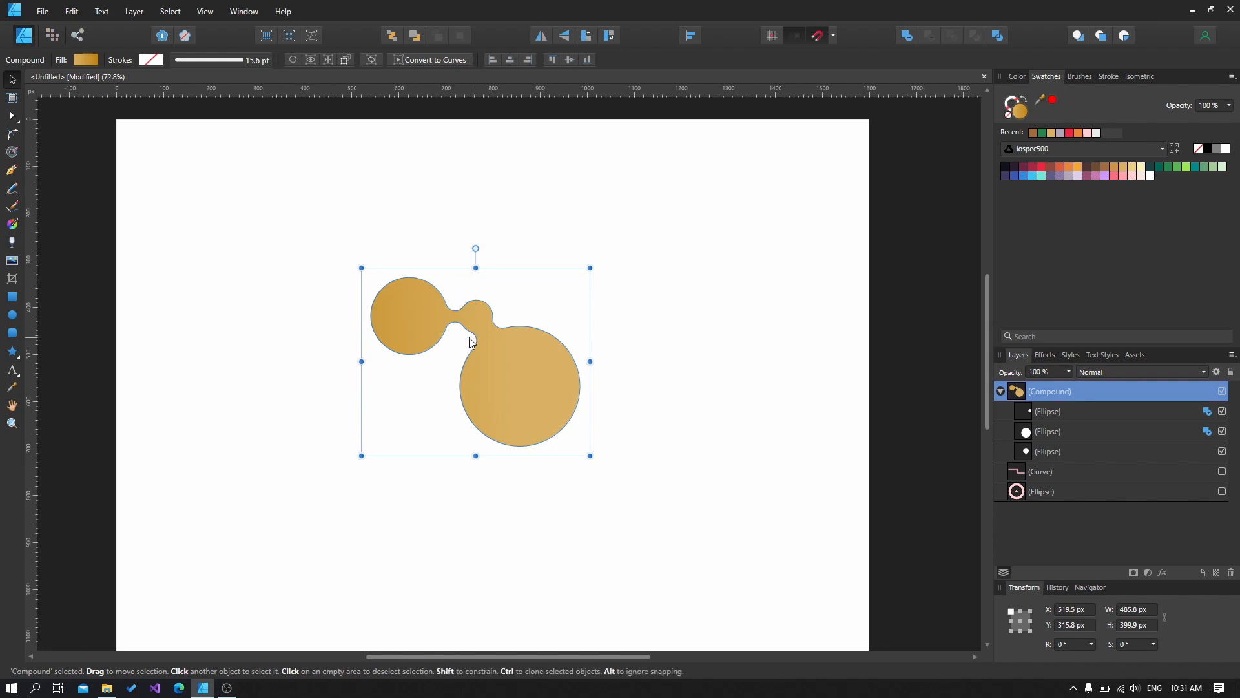
pyautogui.click(11, 115)
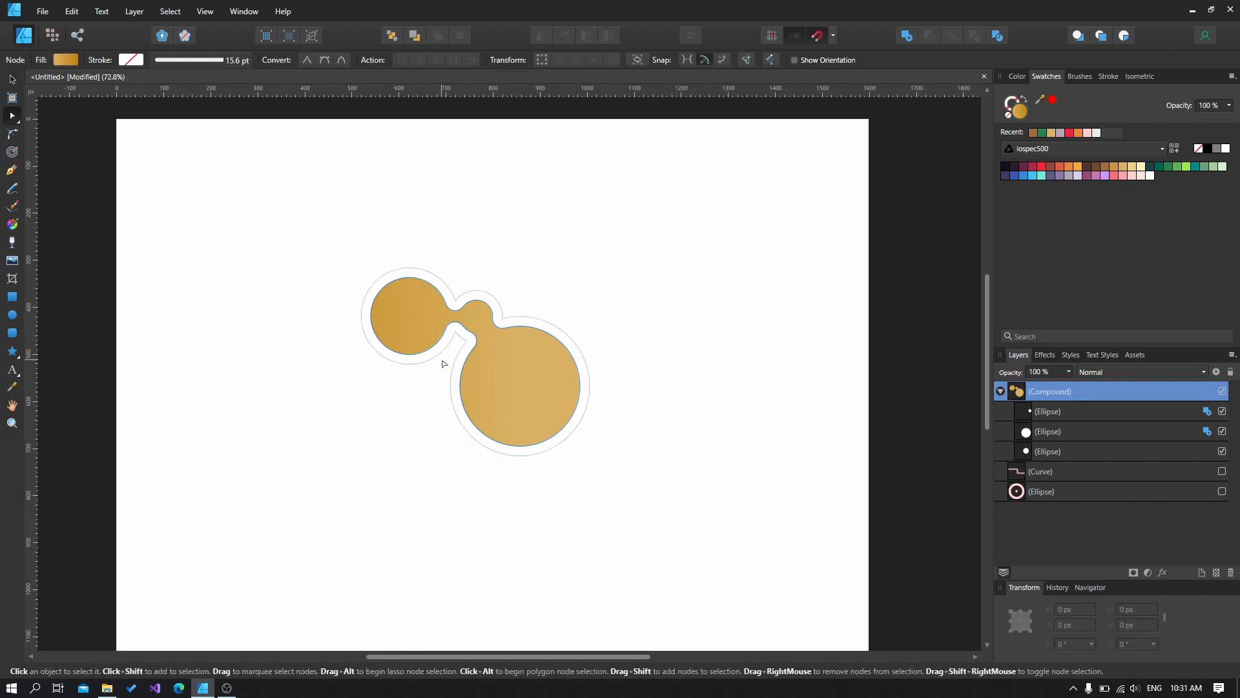
# - Shrink the compound's large circle to about 180.4 px in diameter and apply a purple fill to that component
pyautogui.click(444, 363)
pyautogui.click(1124, 447)
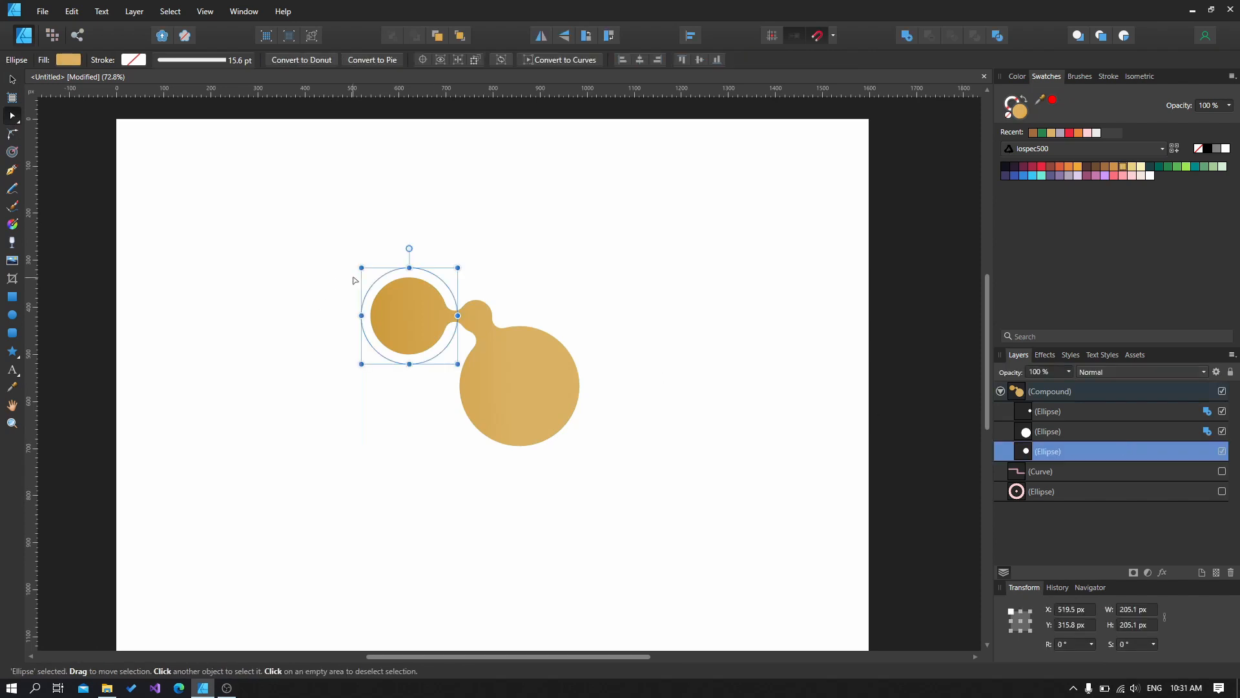
pyautogui.click(1109, 434)
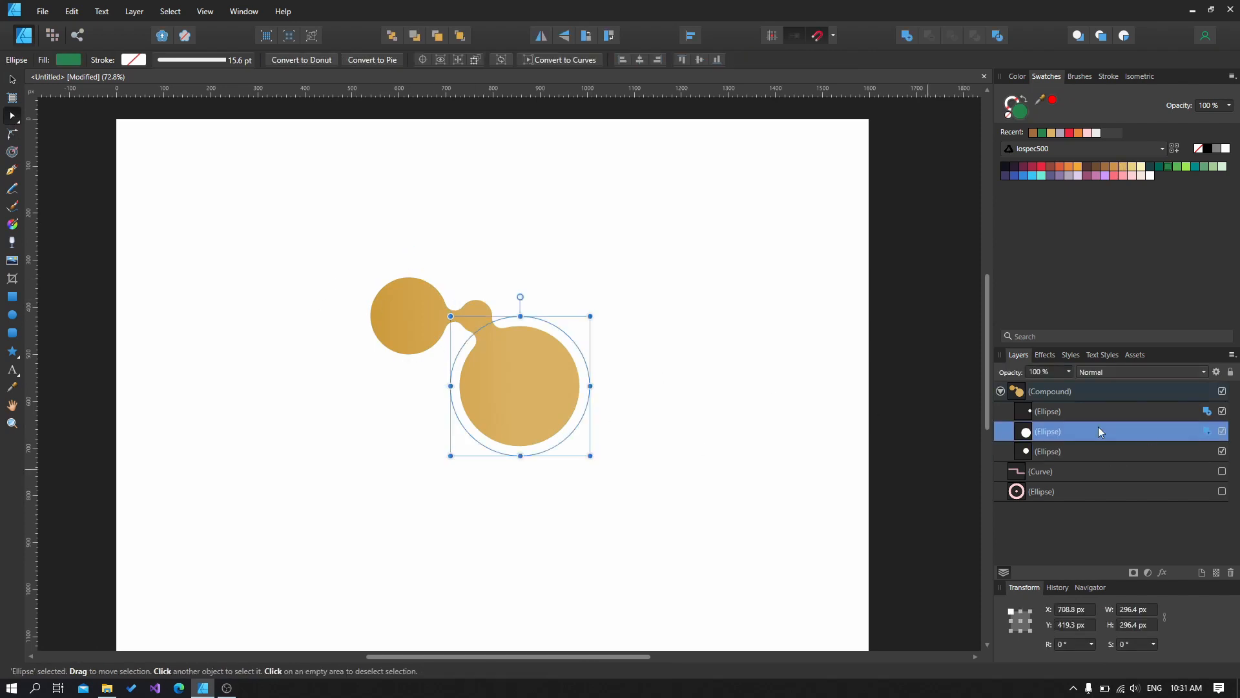
pyautogui.click(625, 297)
pyautogui.click(474, 354)
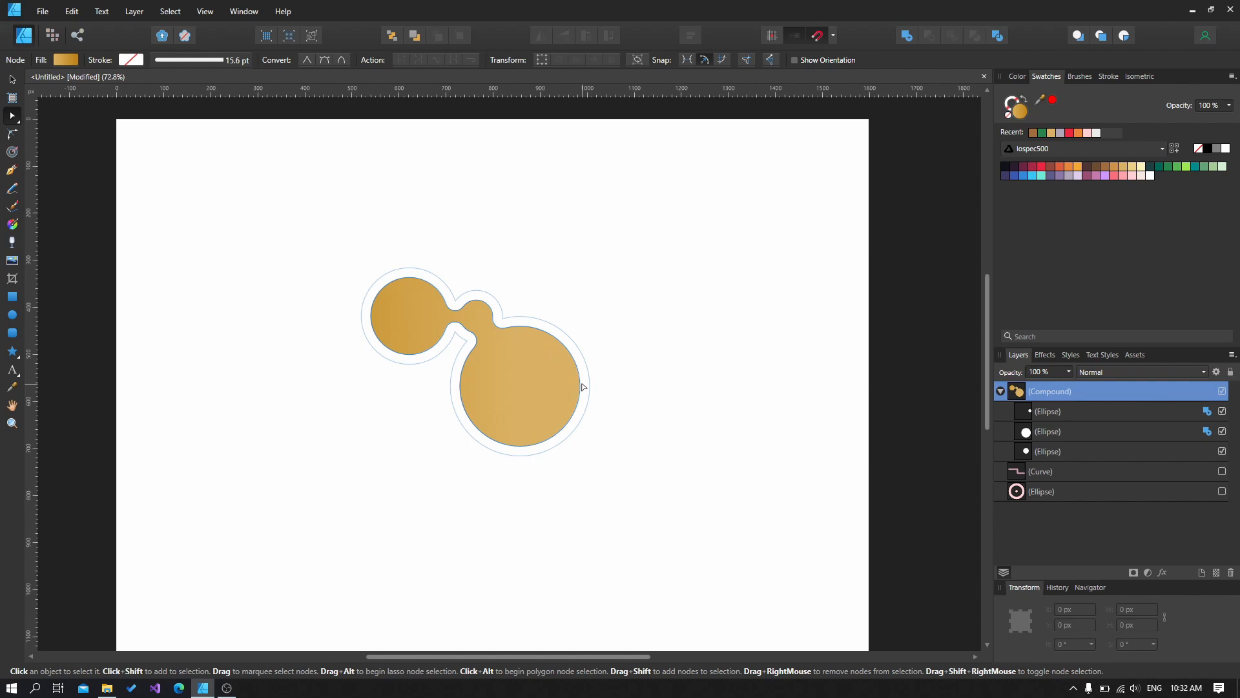
pyautogui.click(1033, 433)
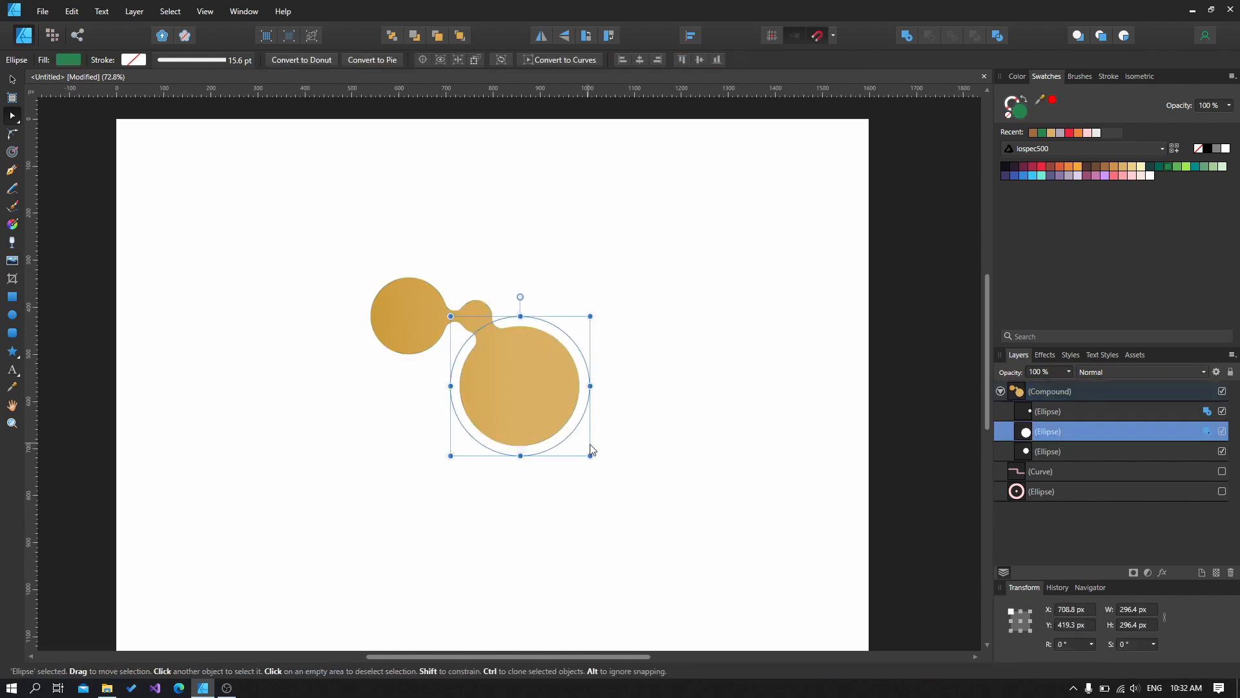
pyautogui.moveTo(589, 447); pyautogui.dragTo(517, 371)
pyautogui.click(1102, 172)
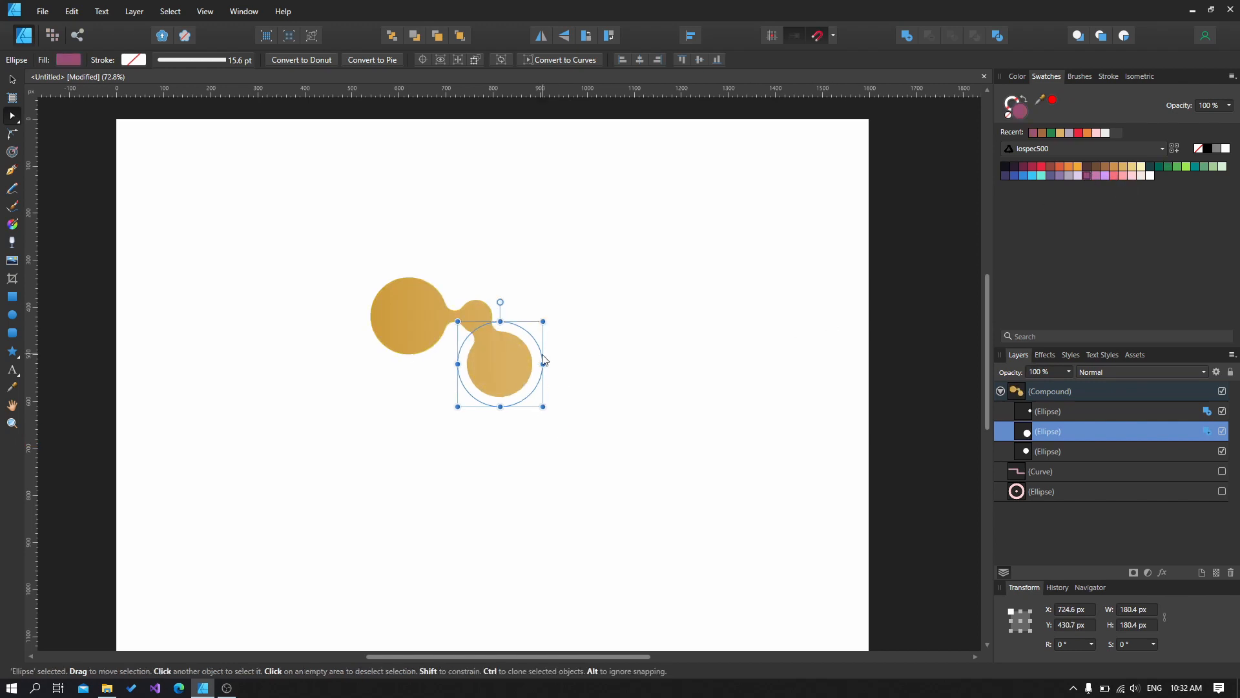
pyautogui.click(672, 374)
# - Realign the circle compound's linear gradient diagonally through its shapes with the Fill tool and recolour the lower end light green
pyautogui.click(1111, 392)
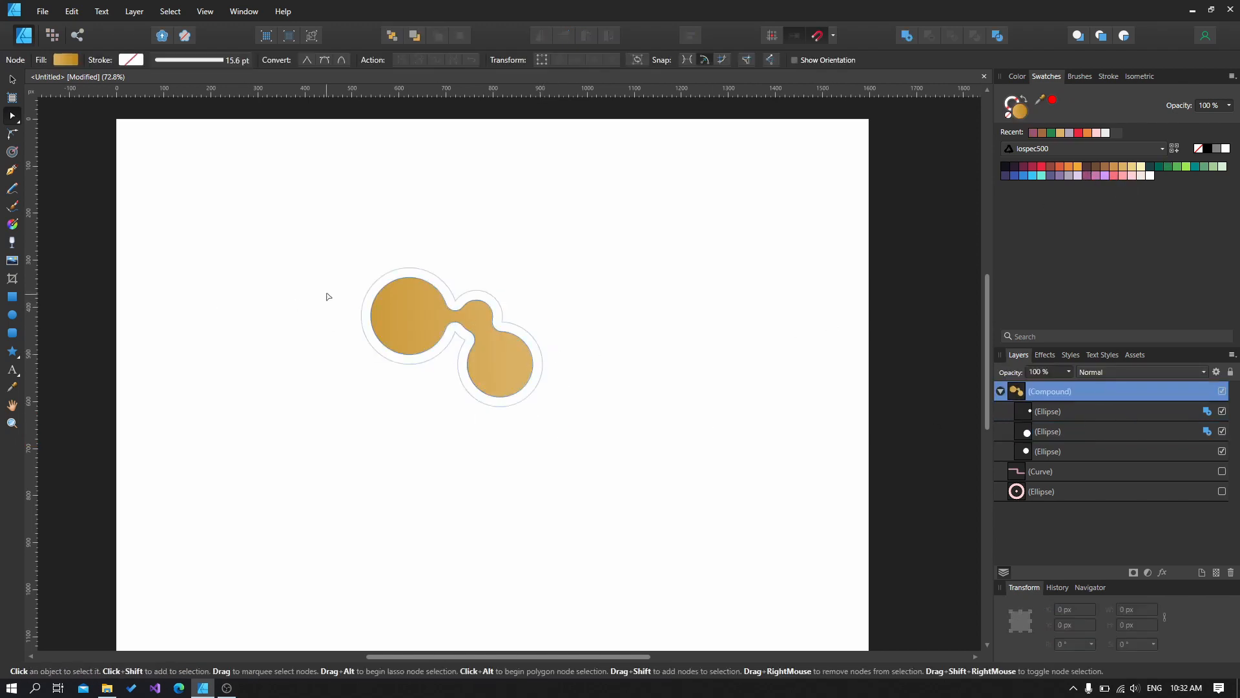
pyautogui.click(12, 223)
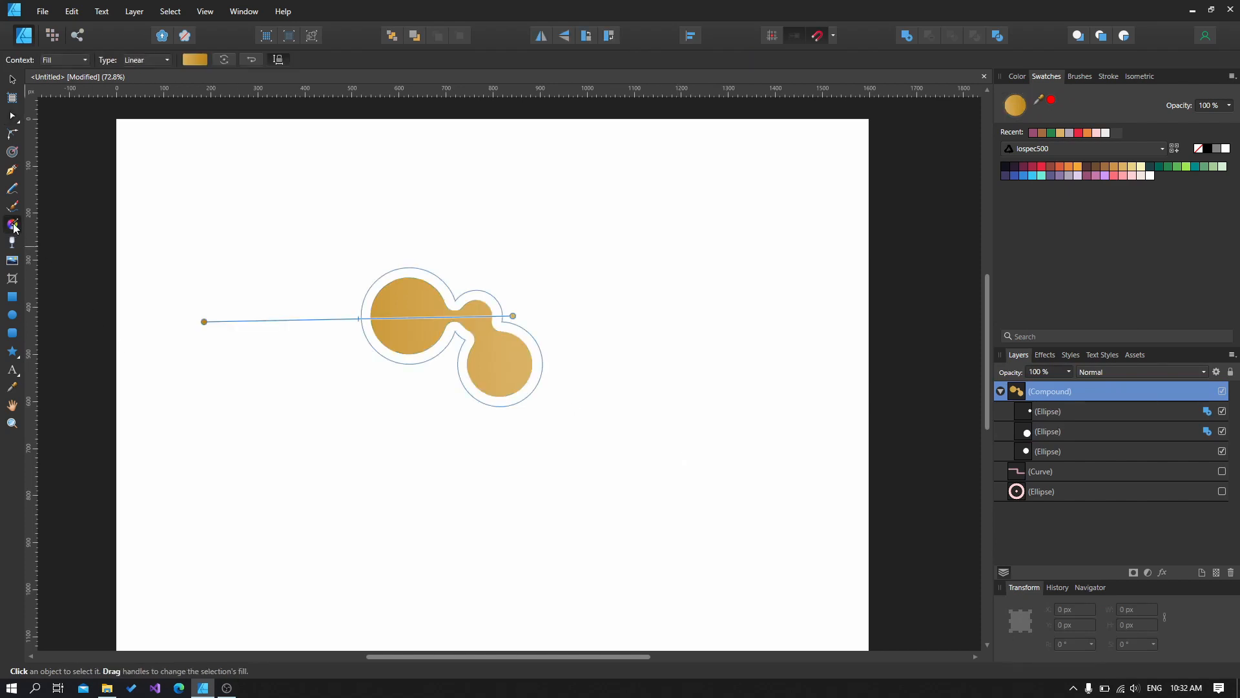
pyautogui.moveTo(204, 321); pyautogui.dragTo(323, 278)
pyautogui.moveTo(517, 316); pyautogui.dragTo(559, 396)
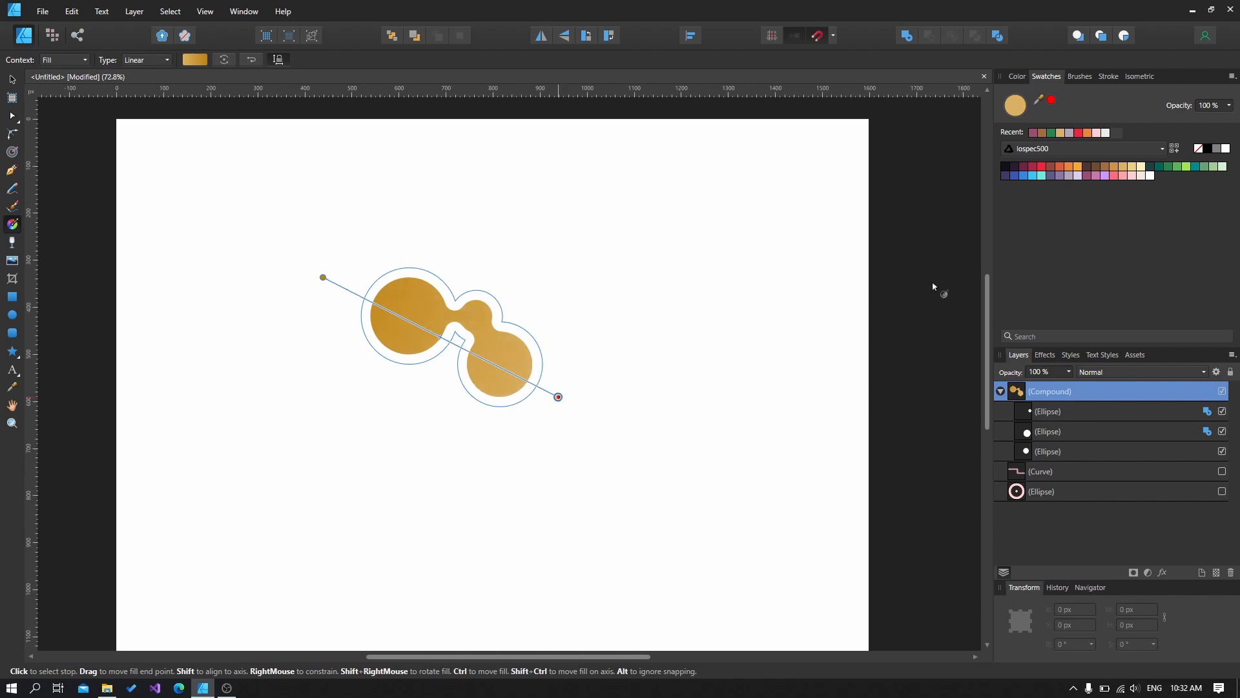
pyautogui.click(1054, 165)
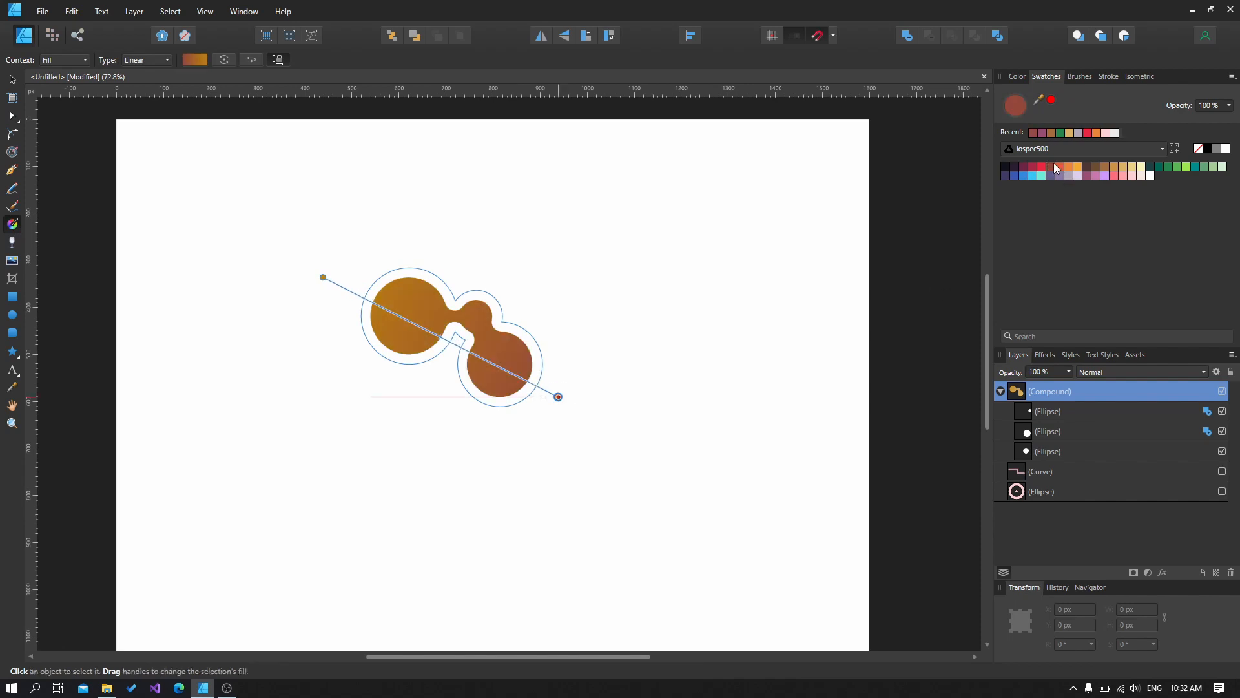
pyautogui.click(1187, 166)
# - Recolour the gradient's upper end blue and pull both gradient ends in close to the compound's outline
pyautogui.moveTo(324, 277)
pyautogui.mouseDown()
pyautogui.moveTo(350, 249)
pyautogui.moveTo(314, 257)
pyautogui.mouseUp()
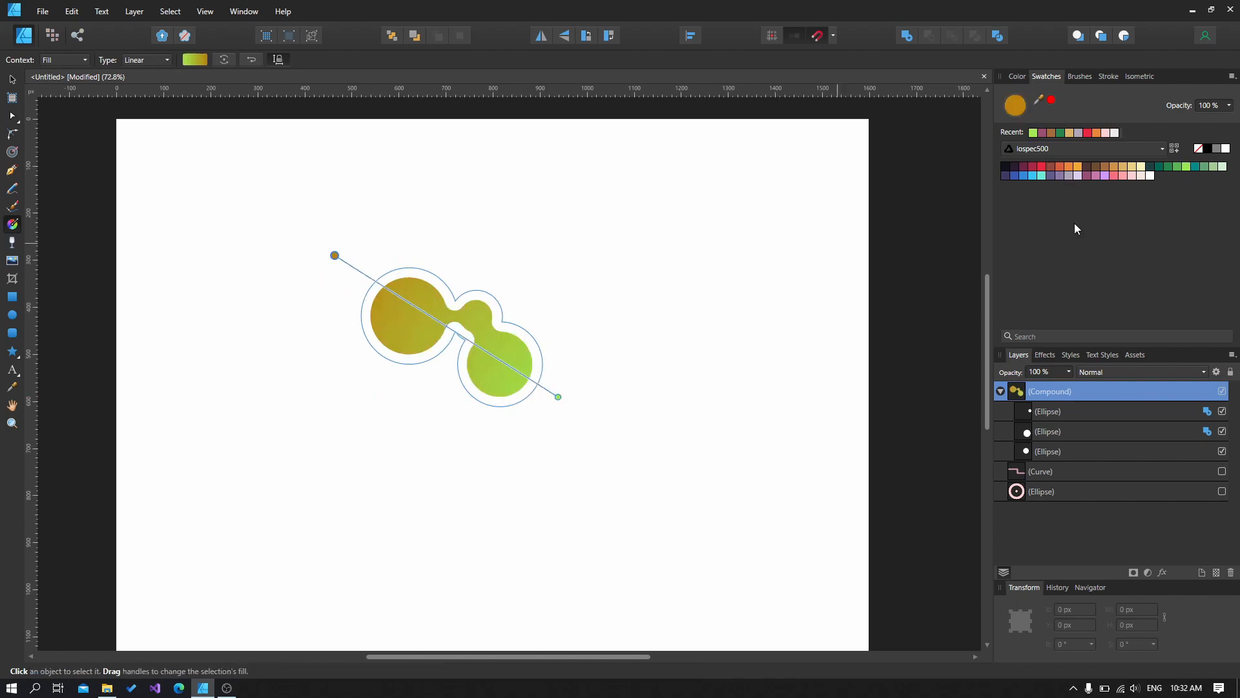
pyautogui.click(1011, 175)
pyautogui.moveTo(559, 397); pyautogui.dragTo(541, 388)
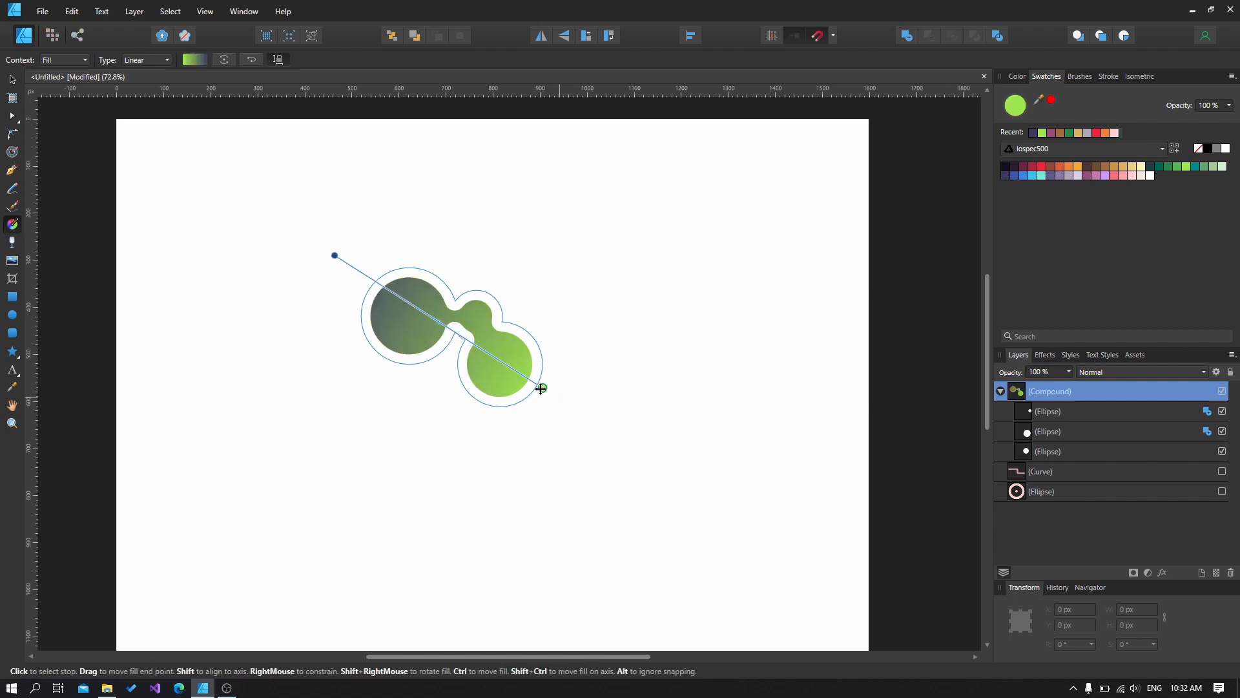
pyautogui.moveTo(334, 256); pyautogui.dragTo(361, 292)
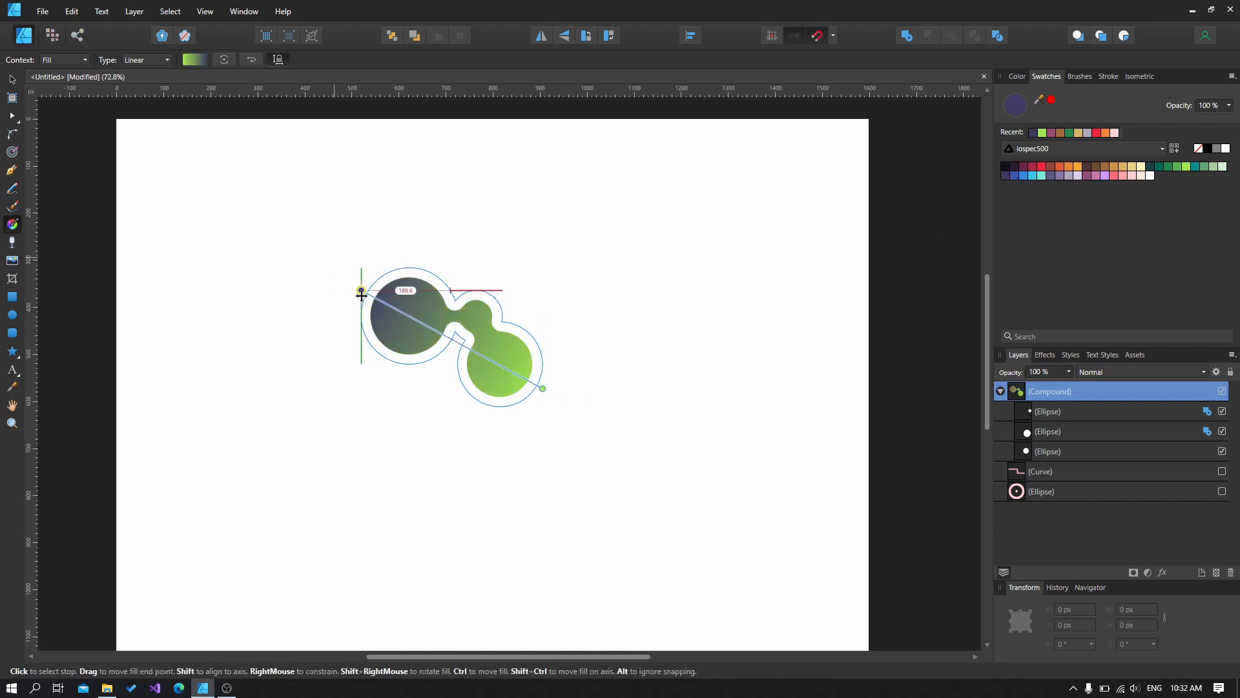
pyautogui.click(1014, 176)
pyautogui.click(611, 239)
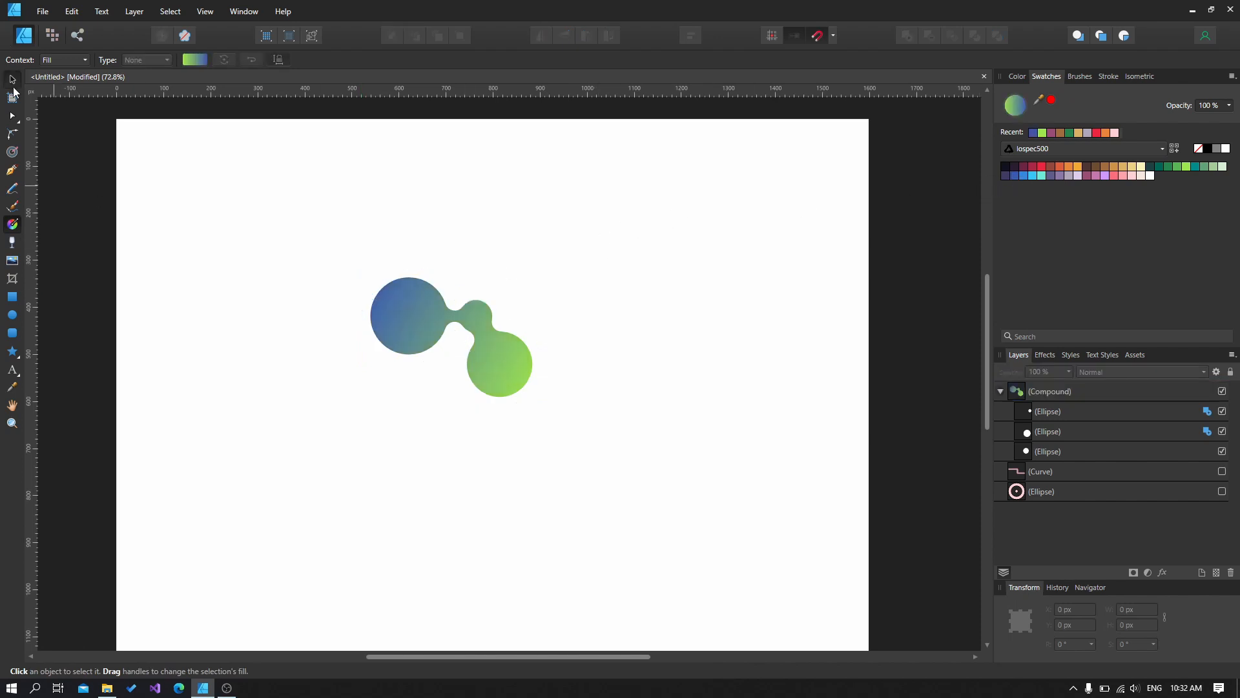
# - Move the whole circle compound to the upper-left area of the page and deselect it
pyautogui.click(13, 89)
pyautogui.moveTo(423, 331); pyautogui.dragTo(274, 207)
pyautogui.click(339, 326)
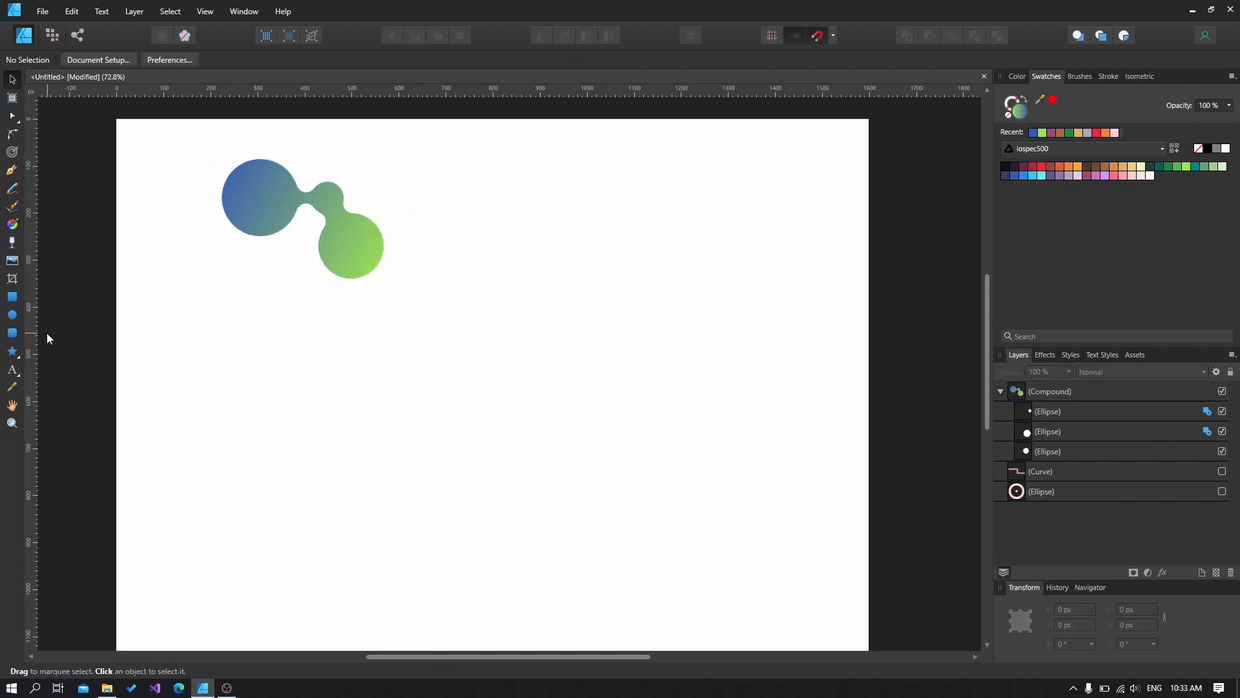
# - Draw a five-pointed star about 311 px wide below the compound and a rounded rectangle about 152 px wide over its top point
pyautogui.click(11, 351)
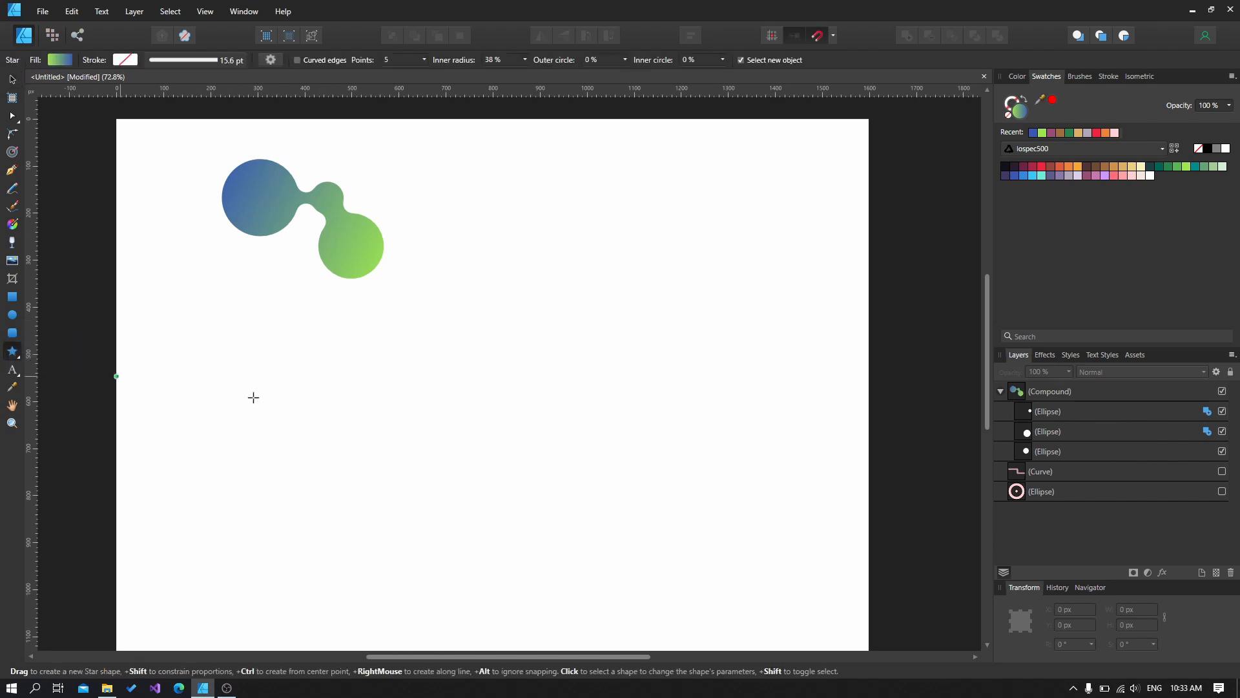
pyautogui.moveTo(309, 393); pyautogui.dragTo(460, 531)
pyautogui.press('m')
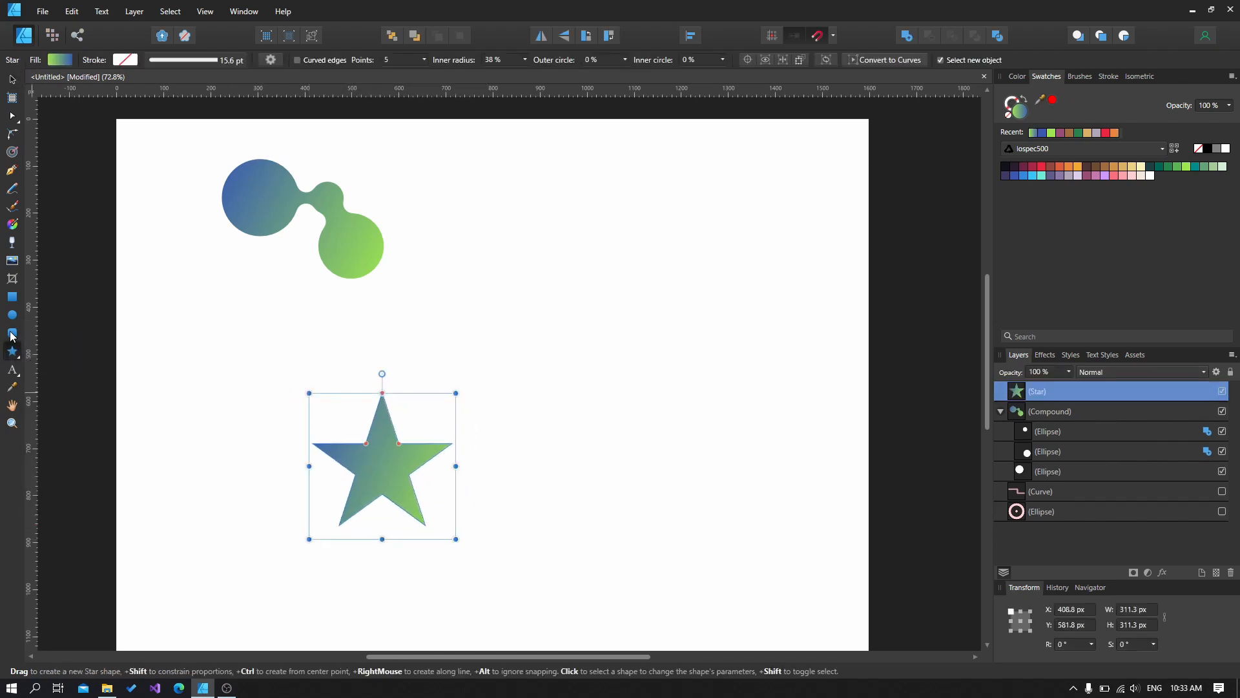
pyautogui.moveTo(345, 357); pyautogui.dragTo(400, 405)
pyautogui.click(12, 79)
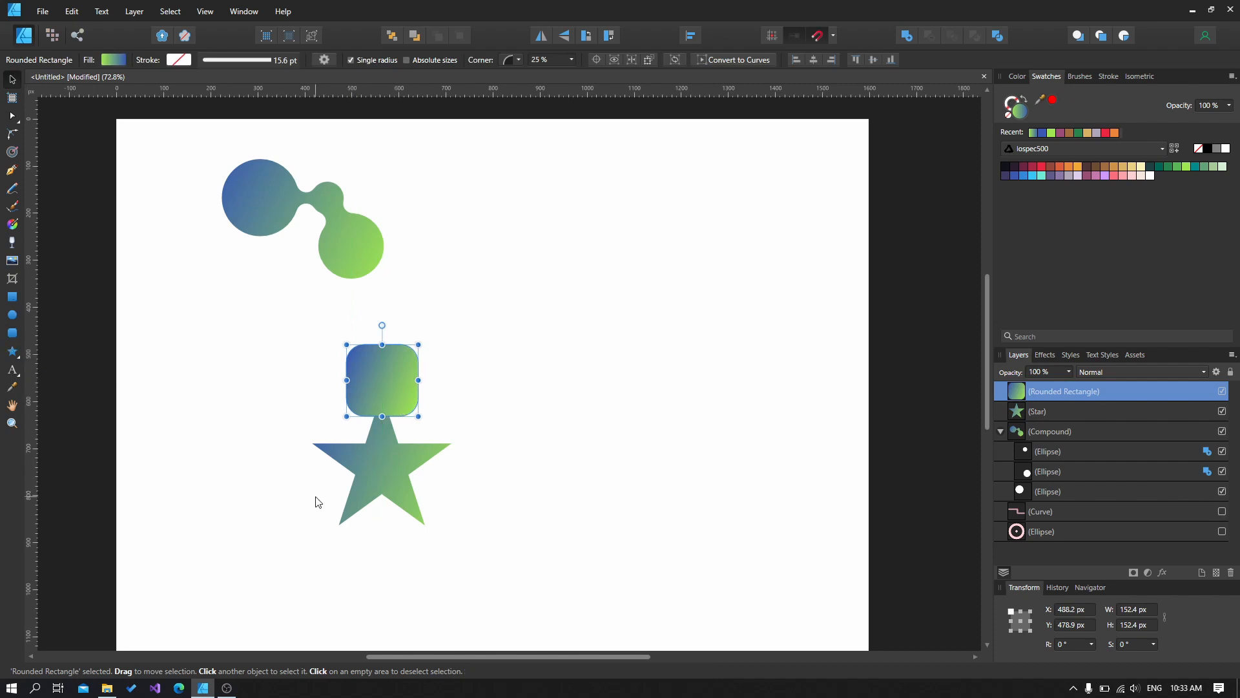
# - Draw a circle about 151 px in diameter and position it over the star's lower-left point, at about X 379.2 px, Y 800.1 px
pyautogui.click(12, 315)
pyautogui.moveTo(292, 513); pyautogui.dragTo(363, 584)
pyautogui.click(12, 79)
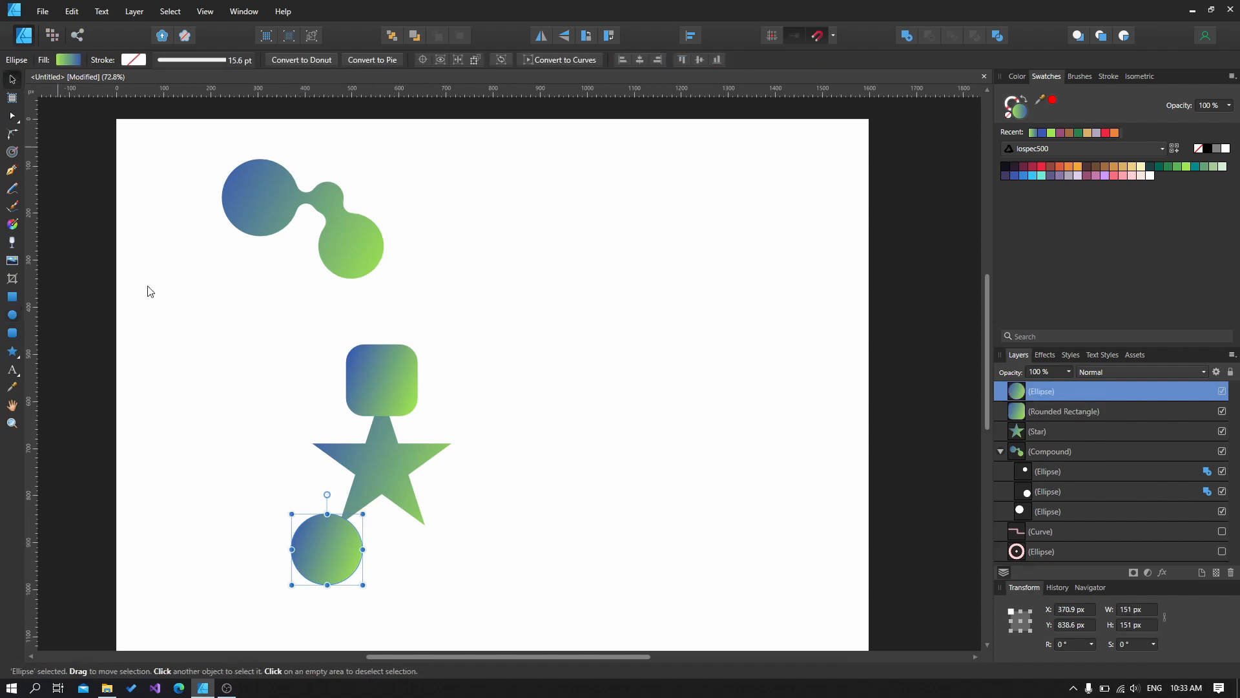
pyautogui.moveTo(325, 548)
pyautogui.mouseDown()
pyautogui.moveTo(336, 526)
pyautogui.moveTo(329, 533)
pyautogui.mouseUp()
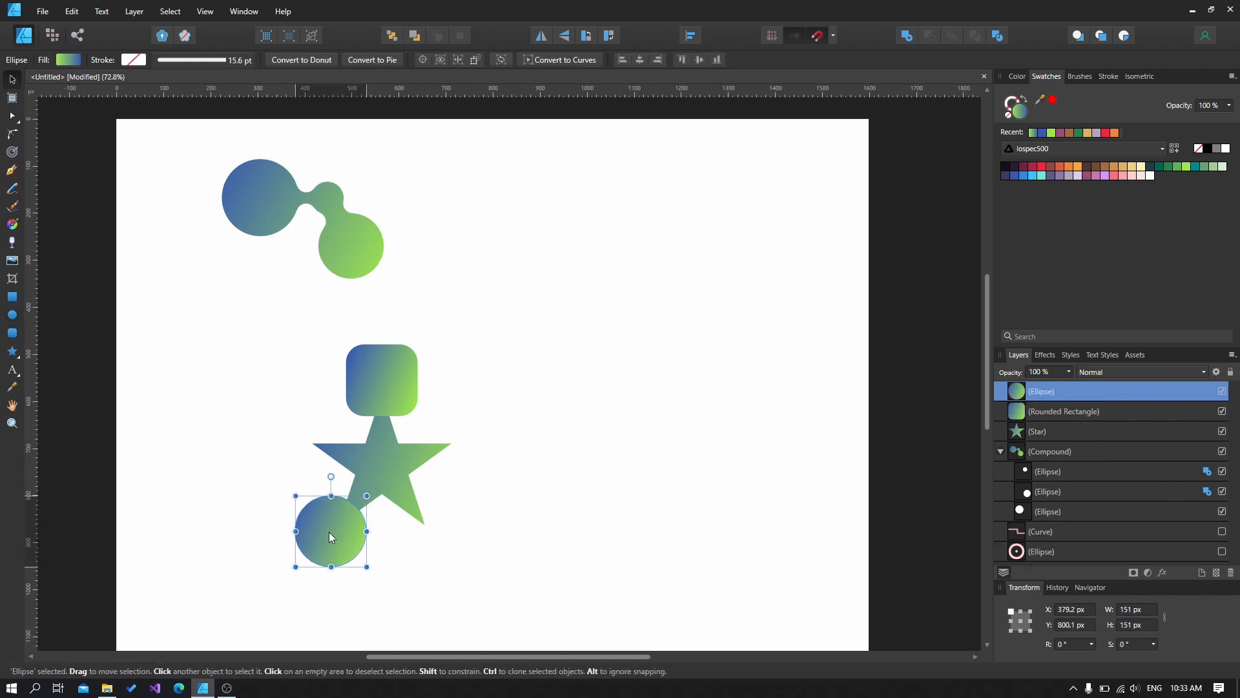
# - Combine the star, rounded rectangle and new circle into a non-destructive Add compound and check its component layers
pyautogui.moveTo(510, 313); pyautogui.dragTo(214, 629)
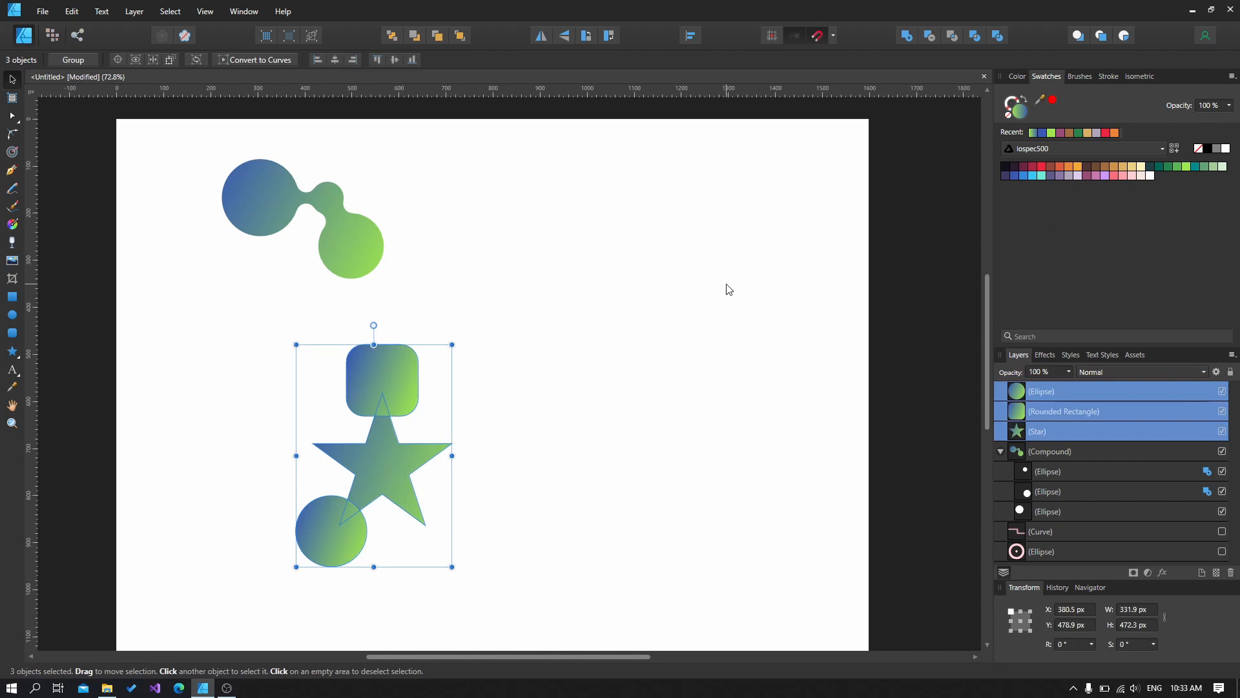
pyautogui.click(908, 36)
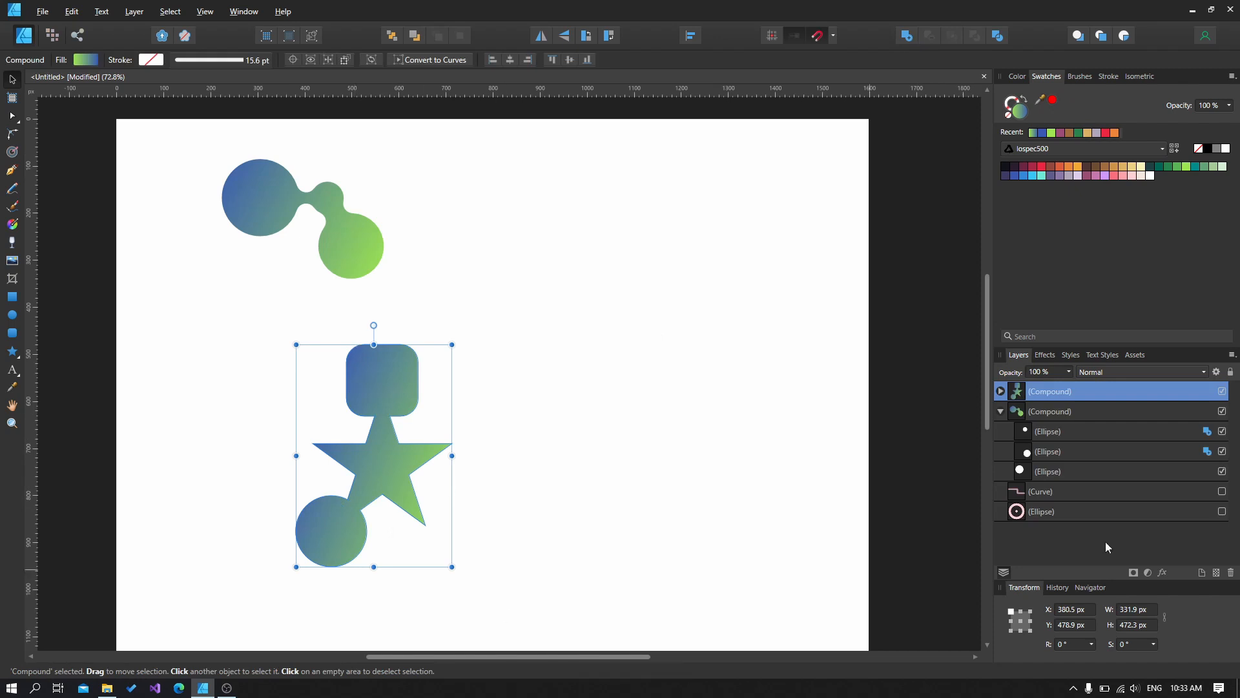
pyautogui.click(1000, 391)
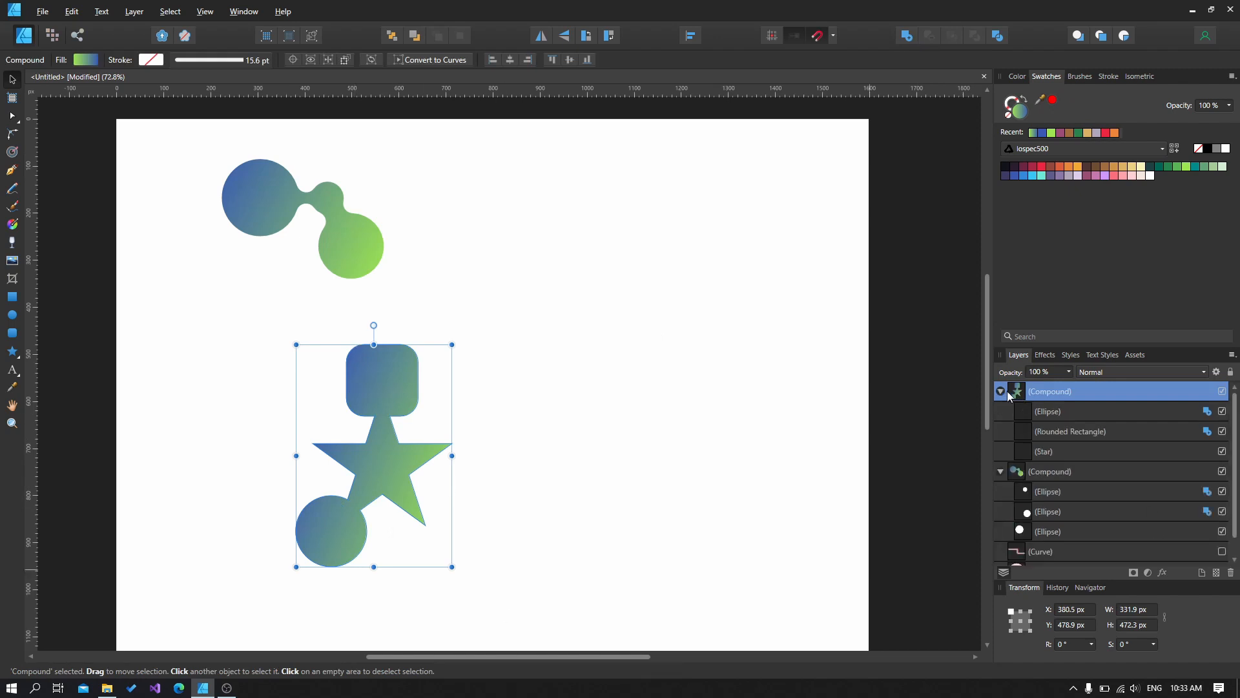
pyautogui.click(1000, 390)
# - Contour the star compound inward to a radius of about -17.8 px and expand its component layers
pyautogui.click(11, 152)
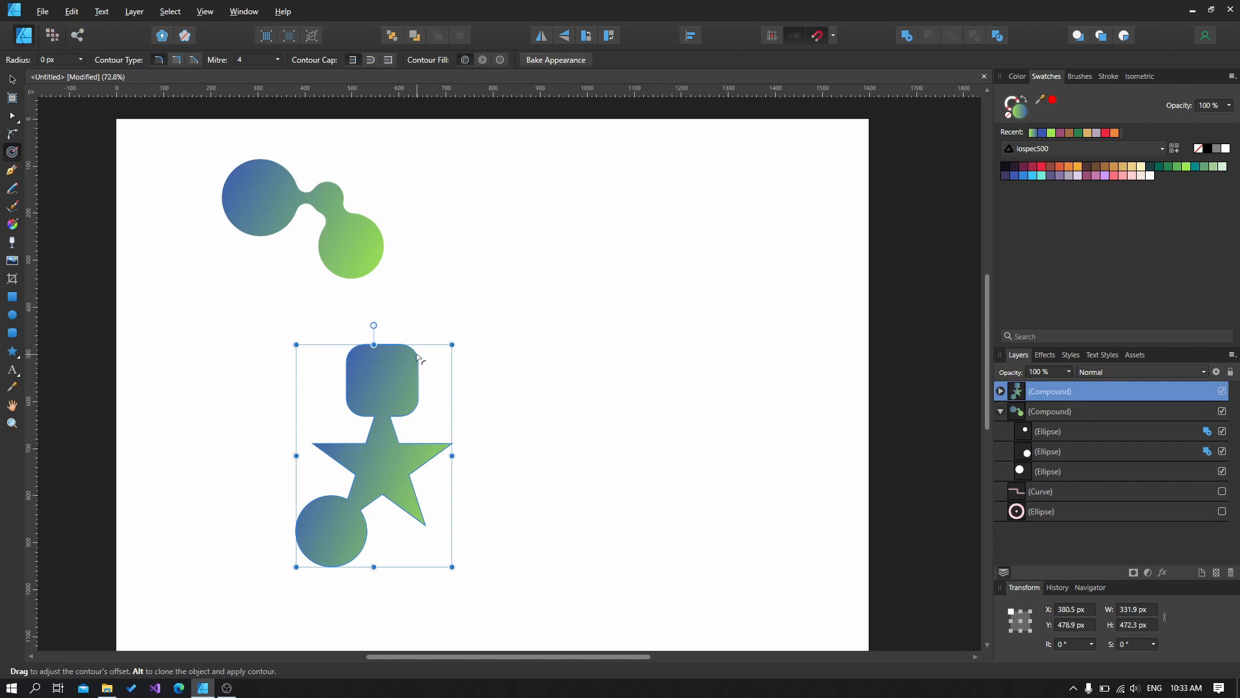
pyautogui.moveTo(411, 364)
pyautogui.mouseDown()
pyautogui.moveTo(402, 373)
pyautogui.moveTo(410, 359)
pyautogui.mouseUp()
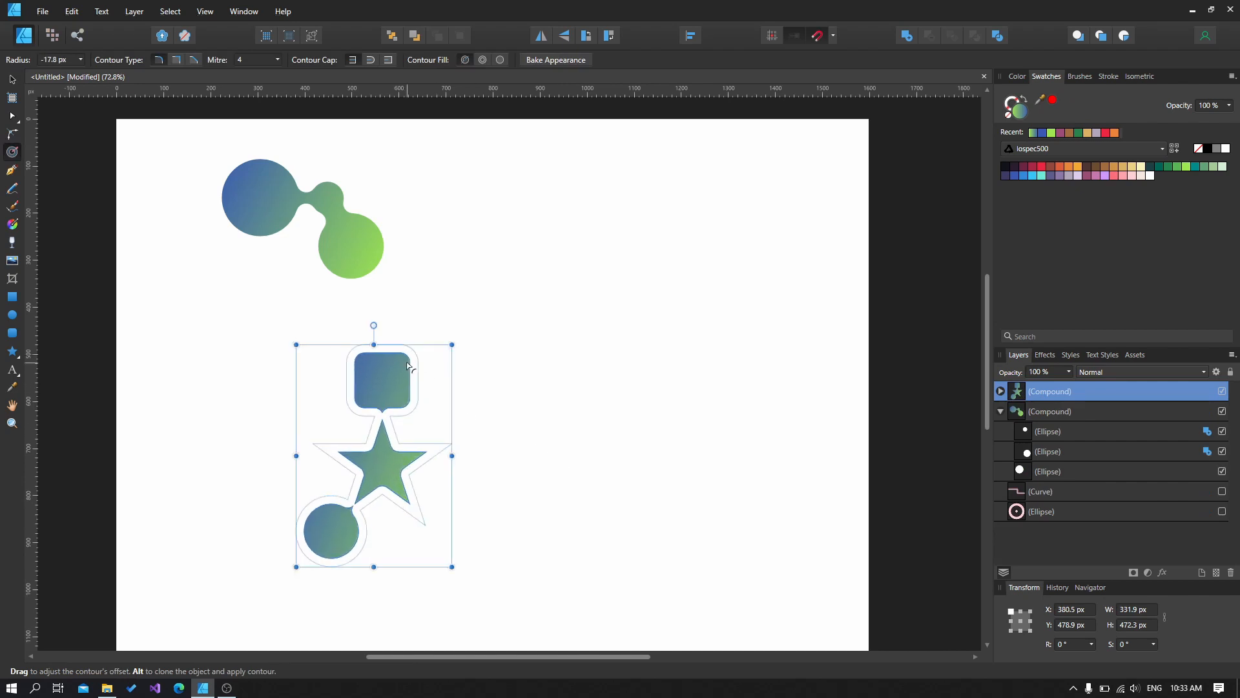
pyautogui.click(1001, 390)
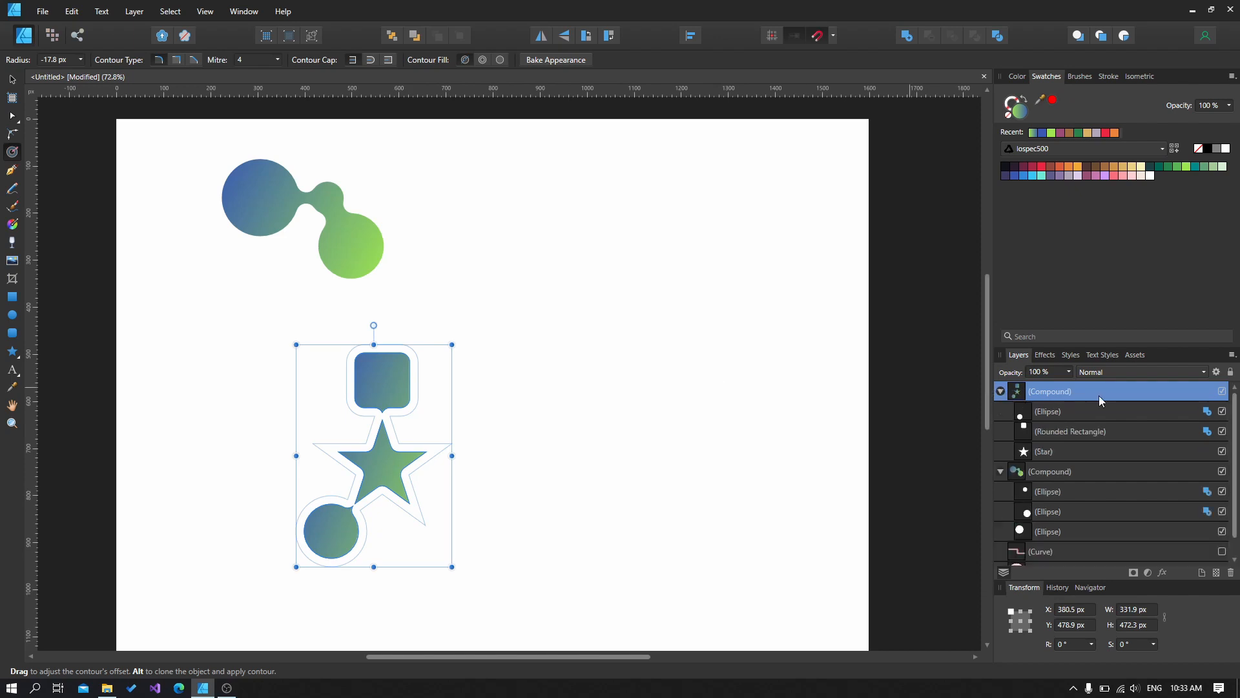
# - Contour only the circle inside the star compound outward until it joins the star, and switch to the Node tool
pyautogui.click(1066, 412)
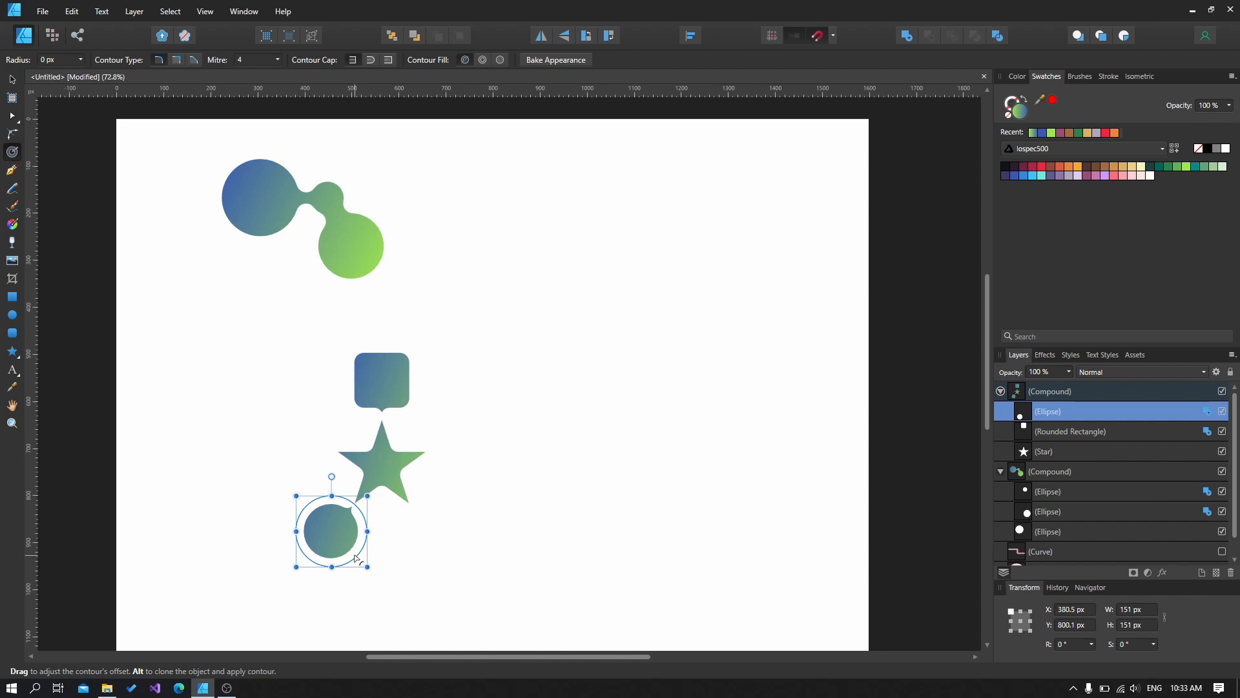
pyautogui.moveTo(355, 558)
pyautogui.mouseDown()
pyautogui.moveTo(348, 533)
pyautogui.moveTo(352, 543)
pyautogui.mouseUp()
pyautogui.press('v')
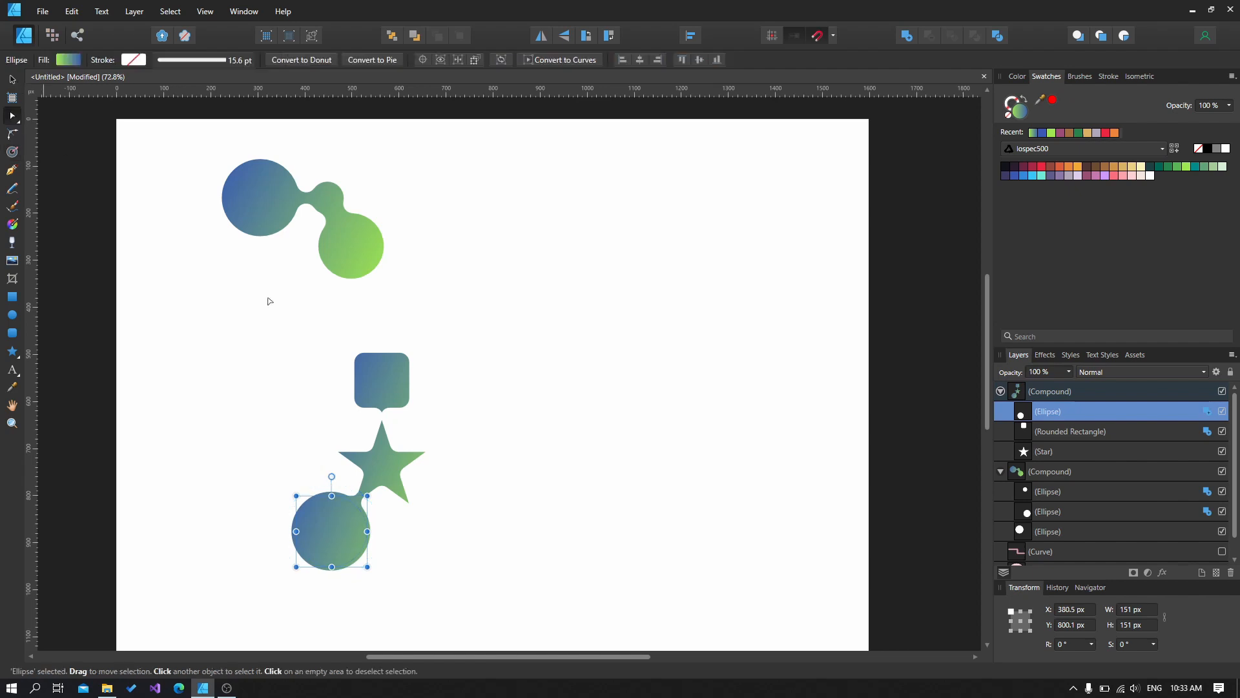
# - Move the rounded rectangle inside the compound down until it joins the star's top point, and deselect it
pyautogui.click(395, 381)
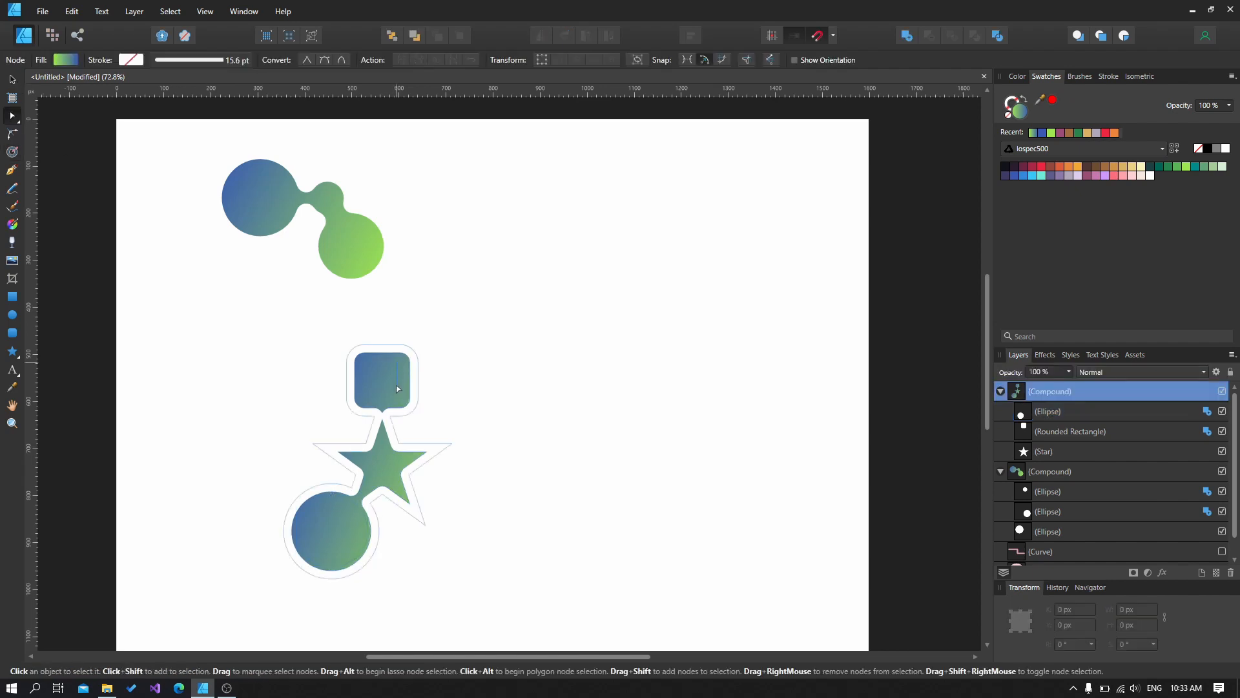
pyautogui.click(1076, 412)
pyautogui.click(1083, 432)
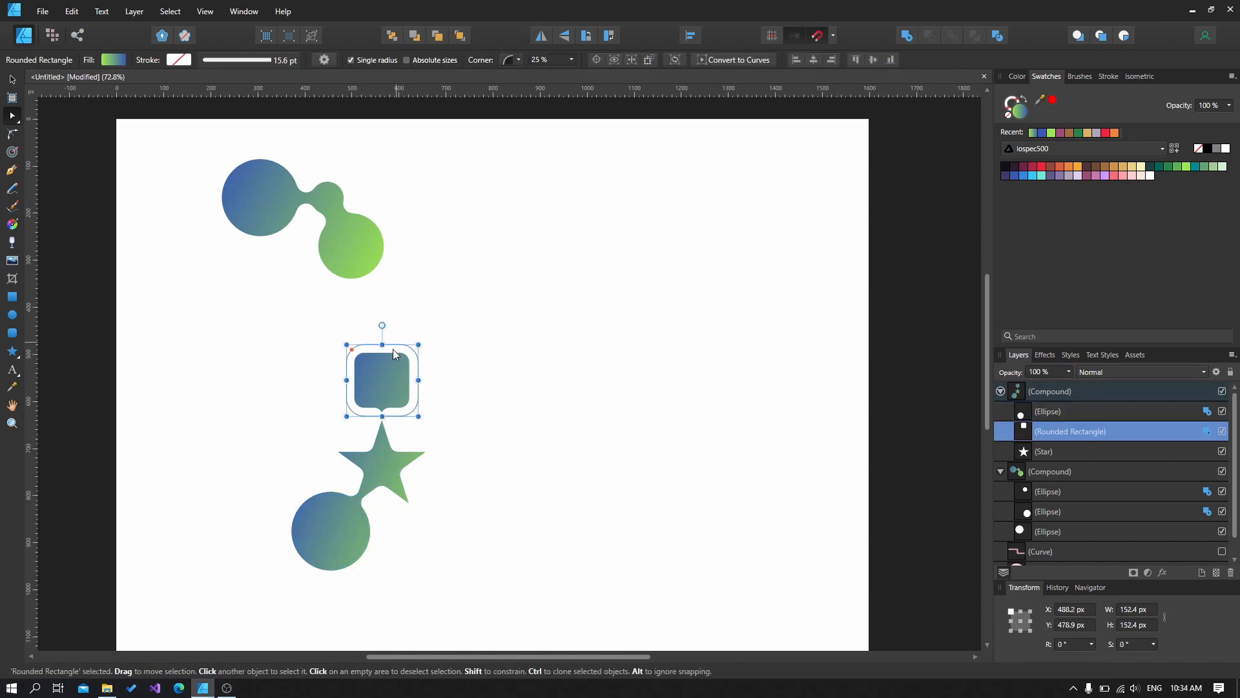
pyautogui.moveTo(393, 350); pyautogui.dragTo(393, 363)
pyautogui.click(449, 375)
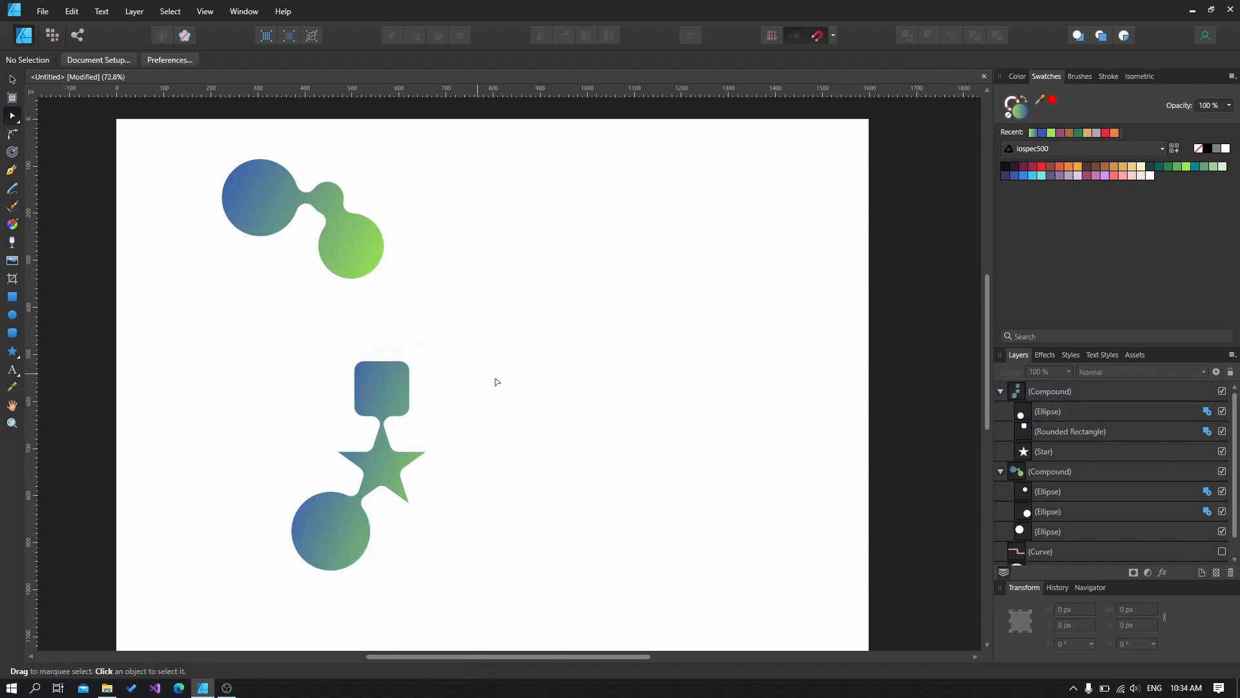
# - Run the star compound's linear gradient diagonally from above the rounded rectangle to below the circle, with a tan lower end
pyautogui.click(366, 478)
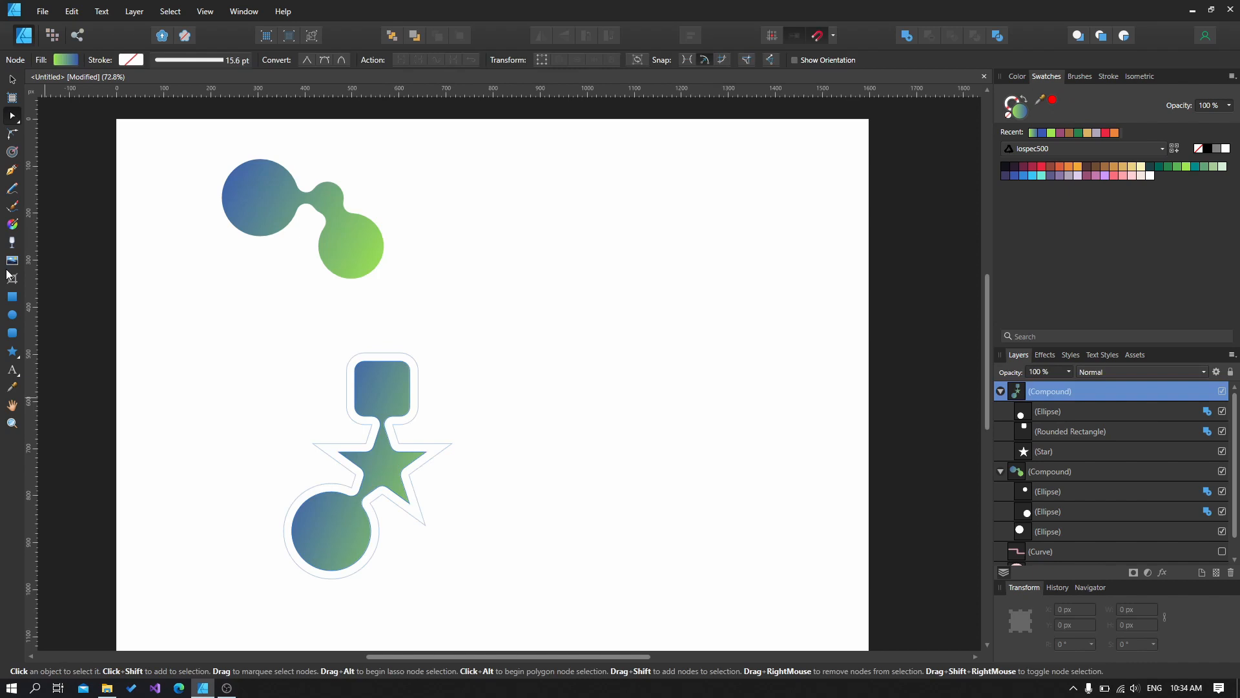
pyautogui.click(12, 225)
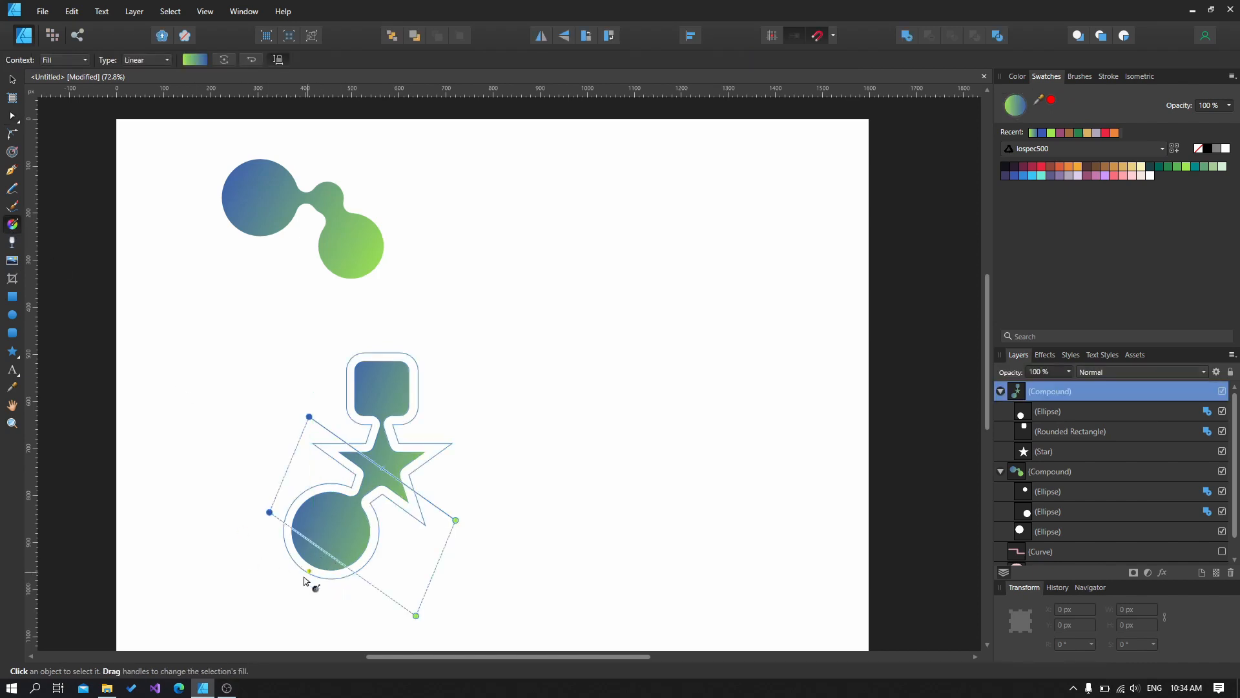
pyautogui.moveTo(292, 583); pyautogui.dragTo(432, 331)
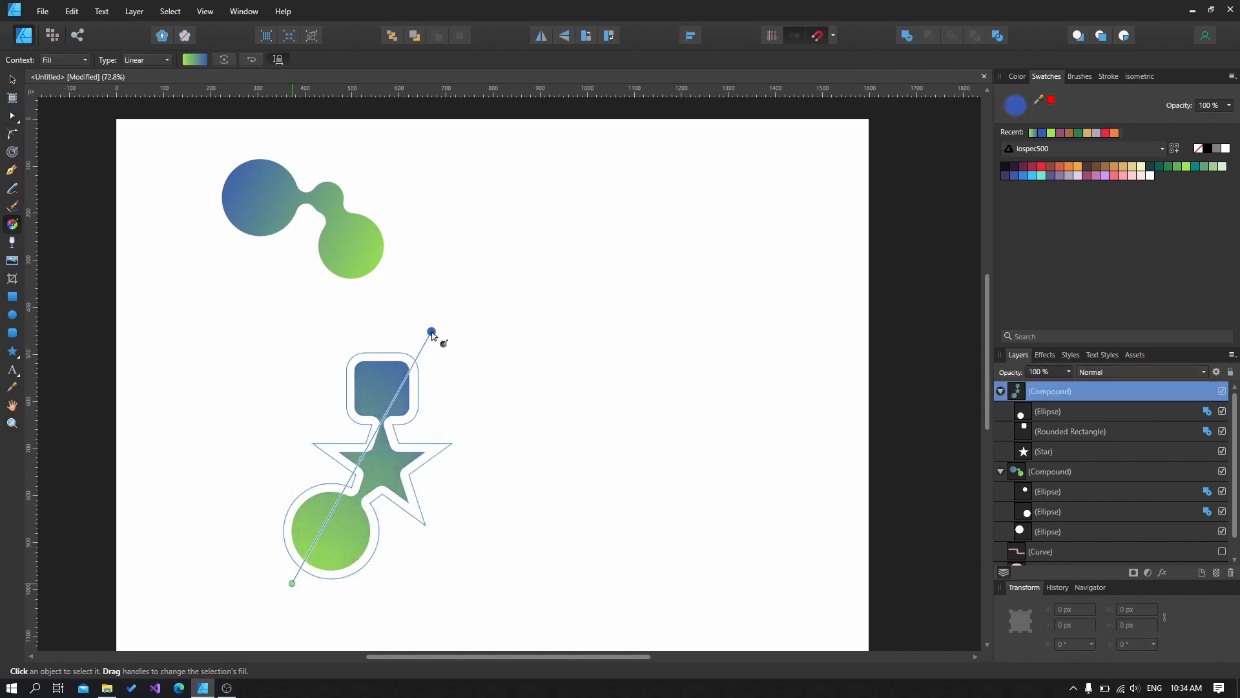
pyautogui.moveTo(292, 584); pyautogui.dragTo(279, 613)
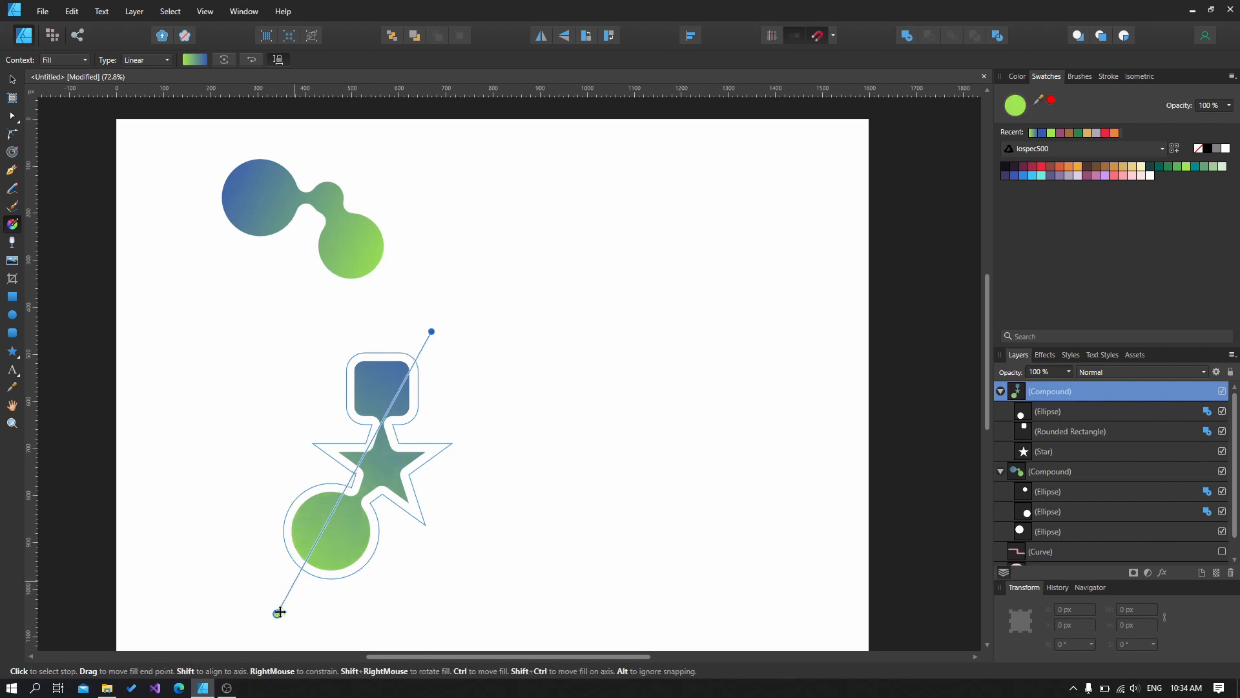
pyautogui.click(1089, 134)
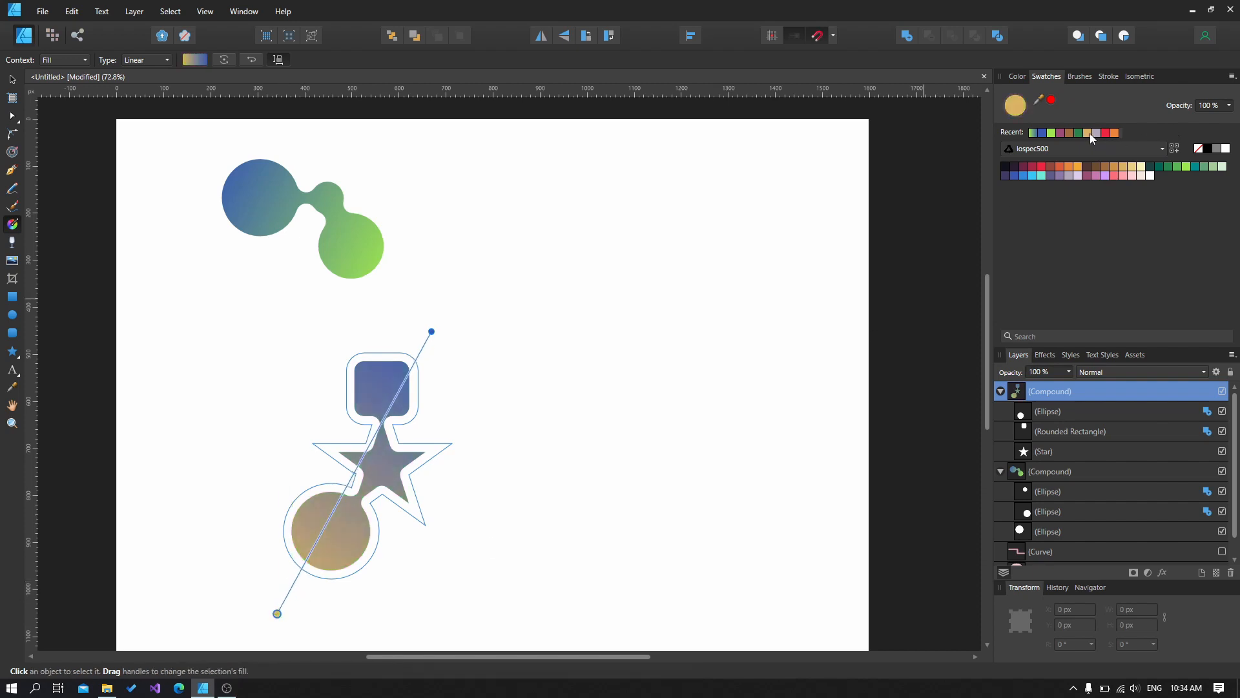
# - Move the star compound up below the circle compound, to about X 11 px, Y 278 px, and deselect it
pyautogui.click(591, 478)
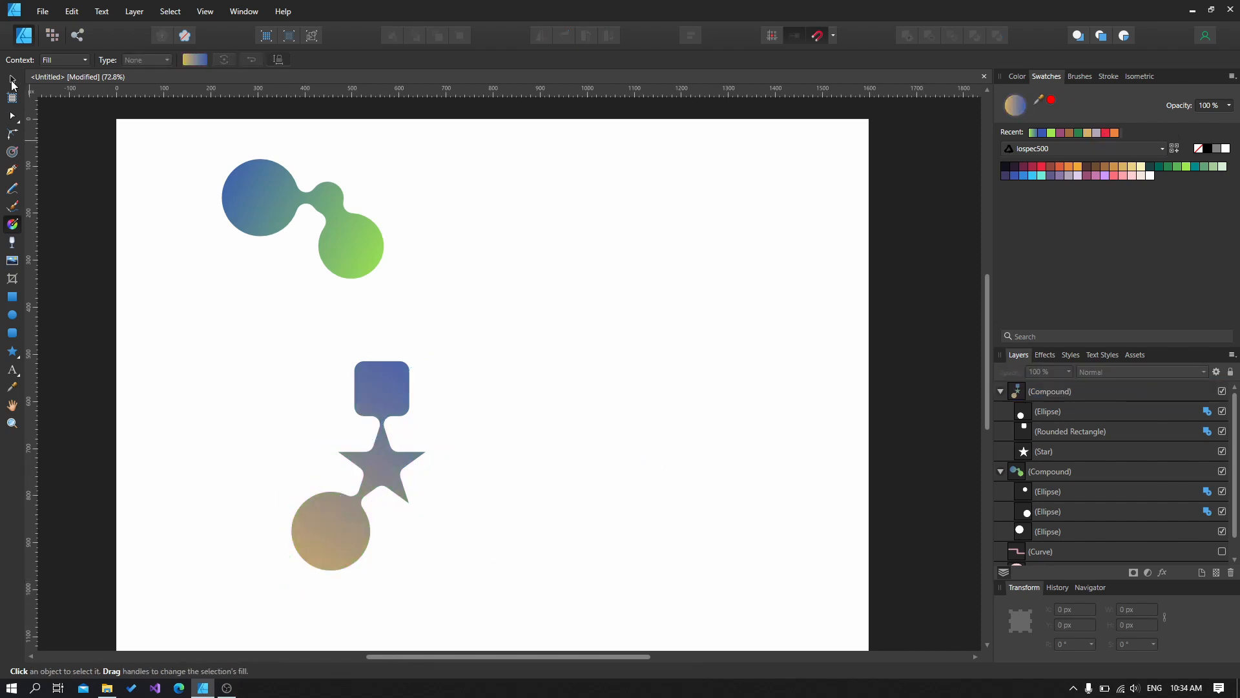
pyautogui.click(12, 80)
pyautogui.click(394, 399)
pyautogui.moveTo(394, 399); pyautogui.dragTo(227, 296)
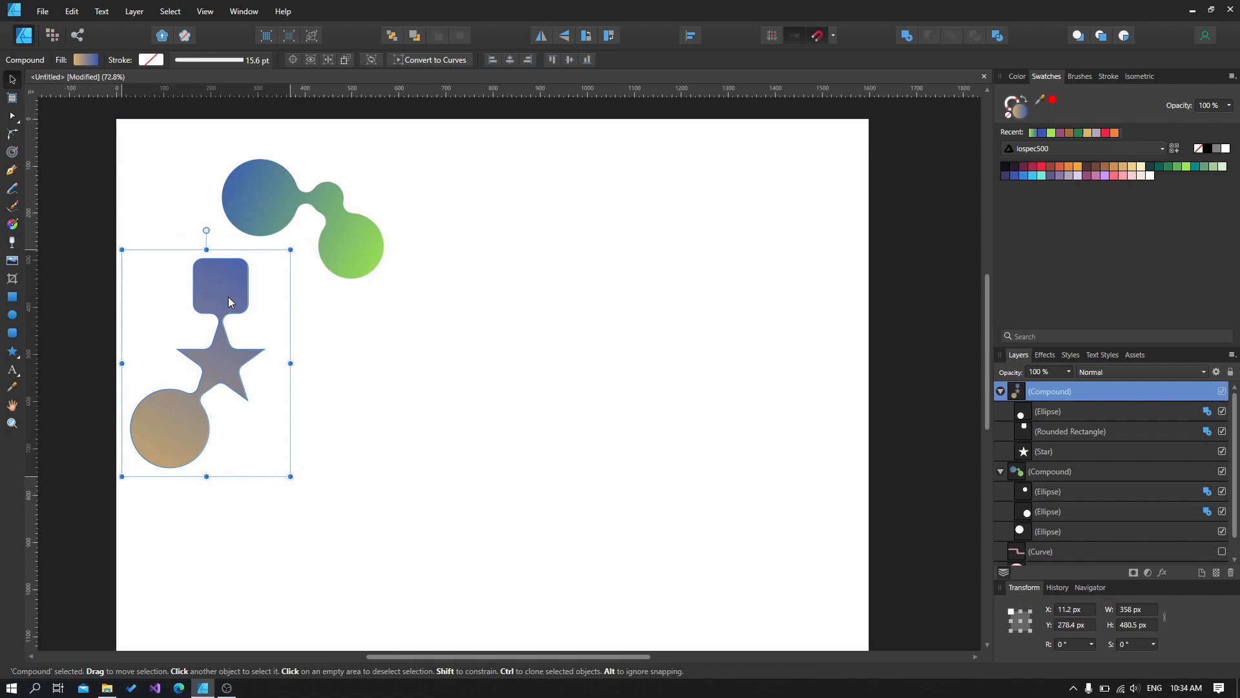
pyautogui.click(524, 375)
# - Select both compounds together, move them toward the middle of the page, and deselect them
pyautogui.moveTo(90, 120); pyautogui.dragTo(485, 564)
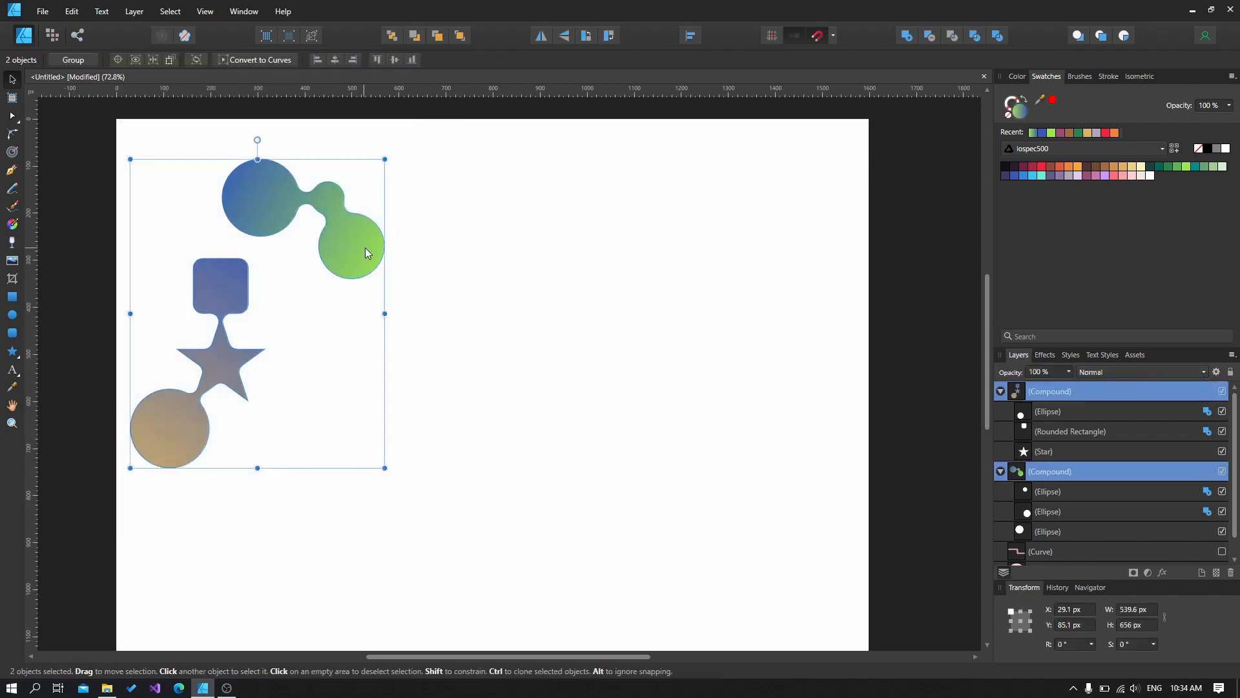
pyautogui.moveTo(366, 247); pyautogui.dragTo(555, 306)
pyautogui.click(762, 368)
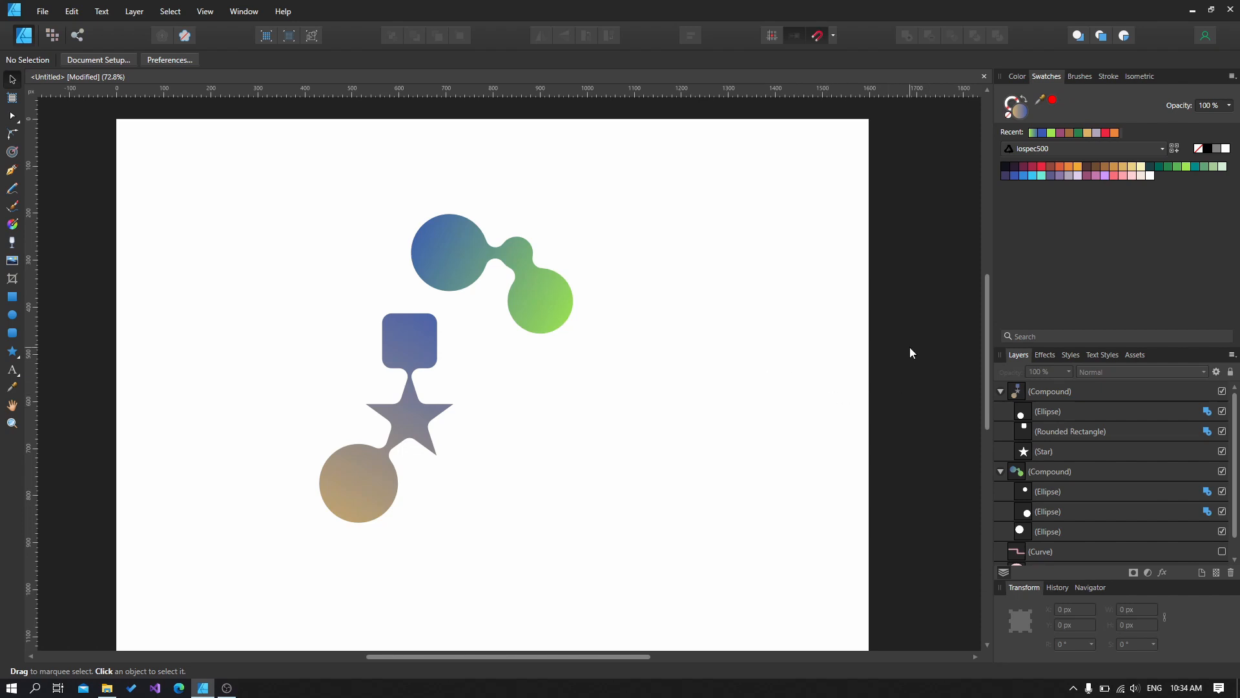
# - Place a duplicate of the circle compound to the right of the original, level with it
pyautogui.click(519, 306)
pyautogui.moveTo(432, 264); pyautogui.dragTo(650, 248)
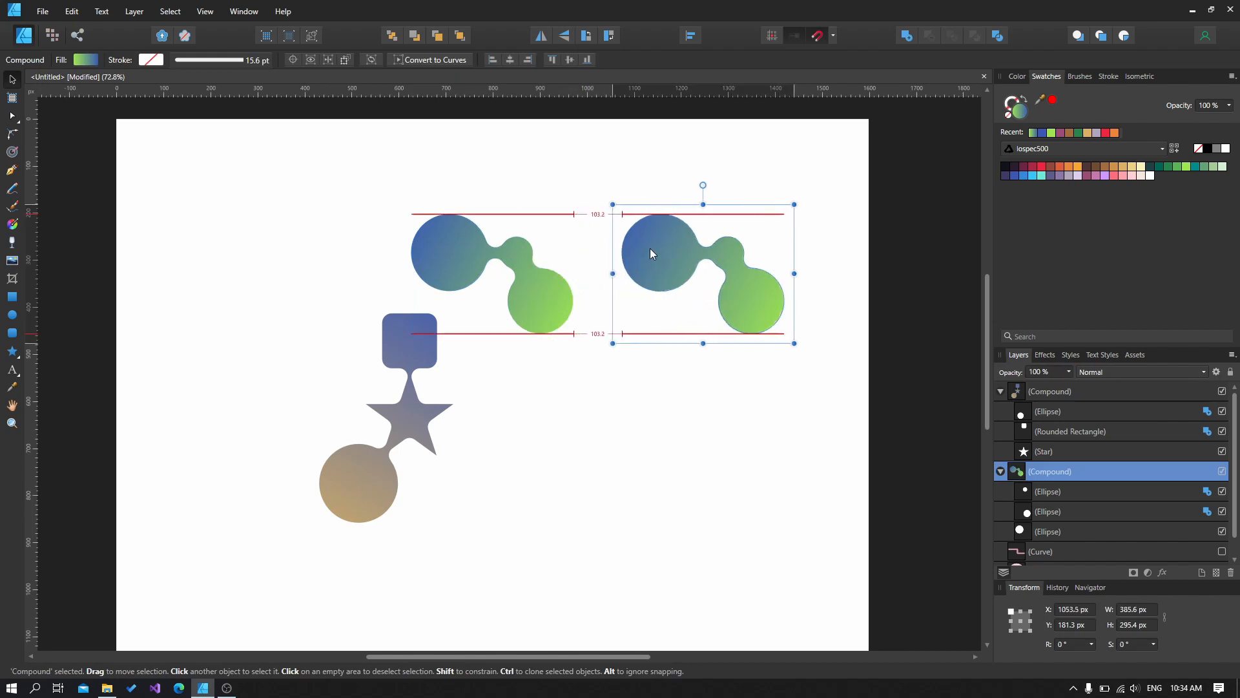
pyautogui.click(622, 232)
pyautogui.click(630, 239)
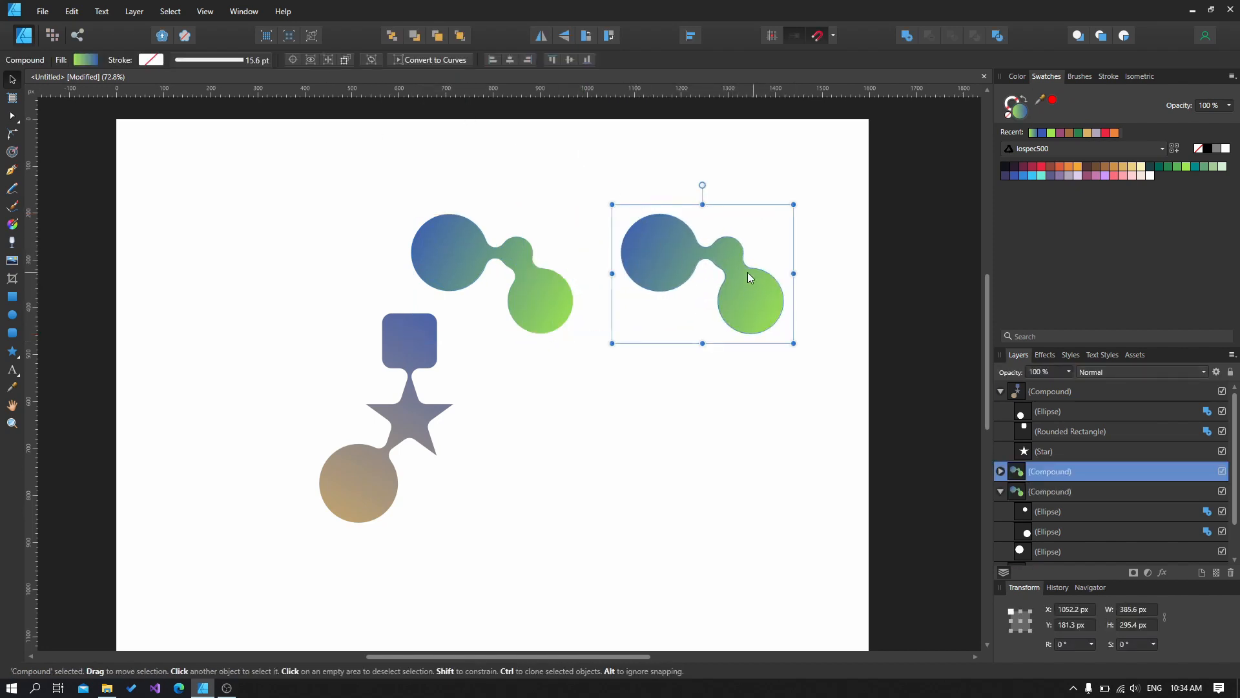
# - Convert the duplicated circle compound to curves and fill it with solid orange-red
pyautogui.click(416, 59)
pyautogui.click(763, 252)
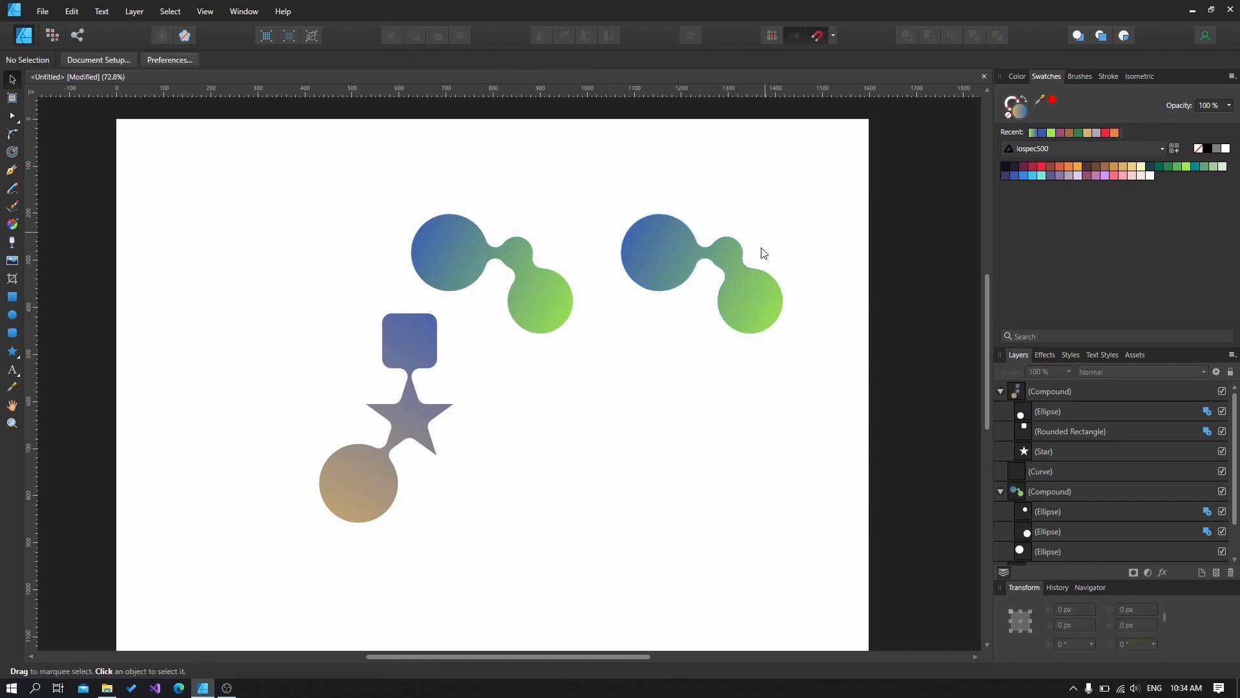
pyautogui.click(734, 275)
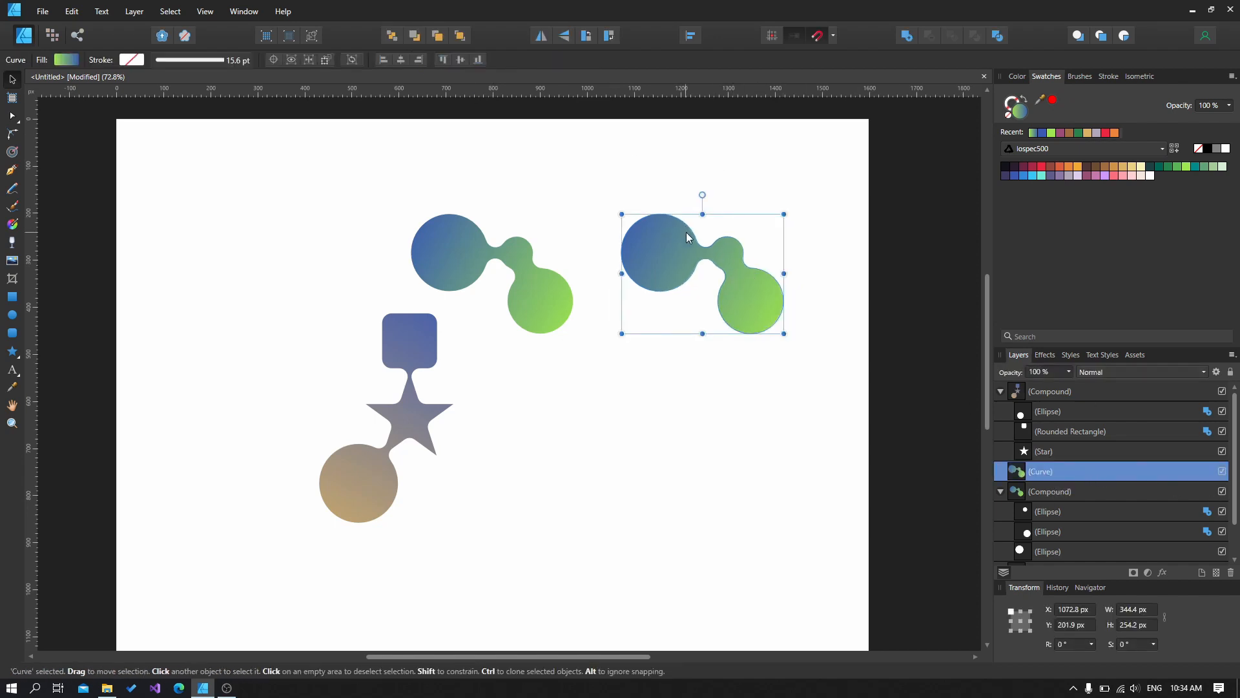
pyautogui.click(1060, 167)
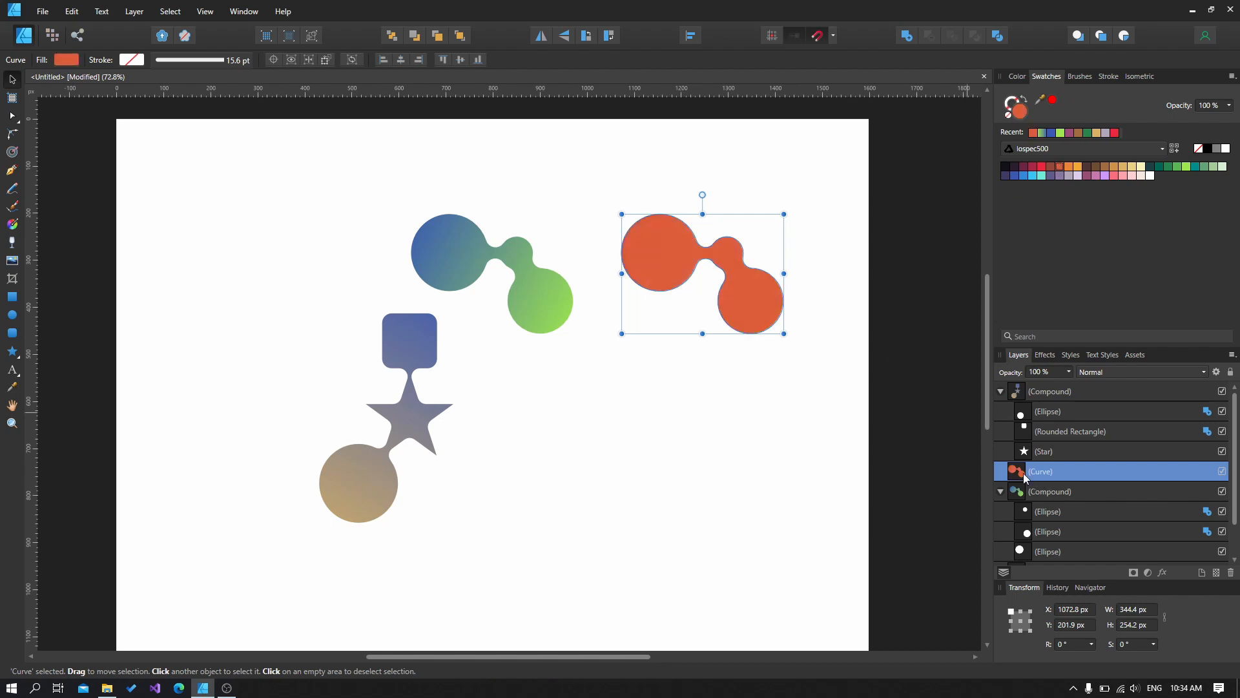
# - Move the large circle inside the original circle compound up and slightly right, and select the orange-red curve
pyautogui.click(569, 328)
pyautogui.click(565, 323)
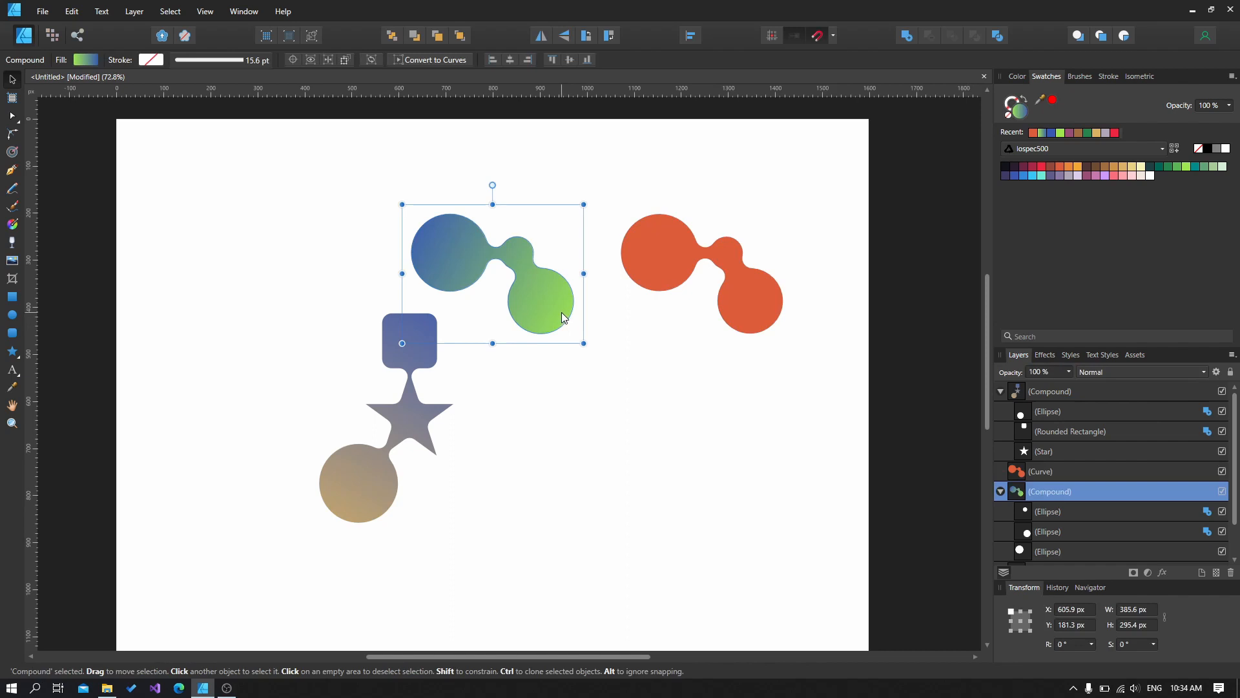
pyautogui.click(1043, 553)
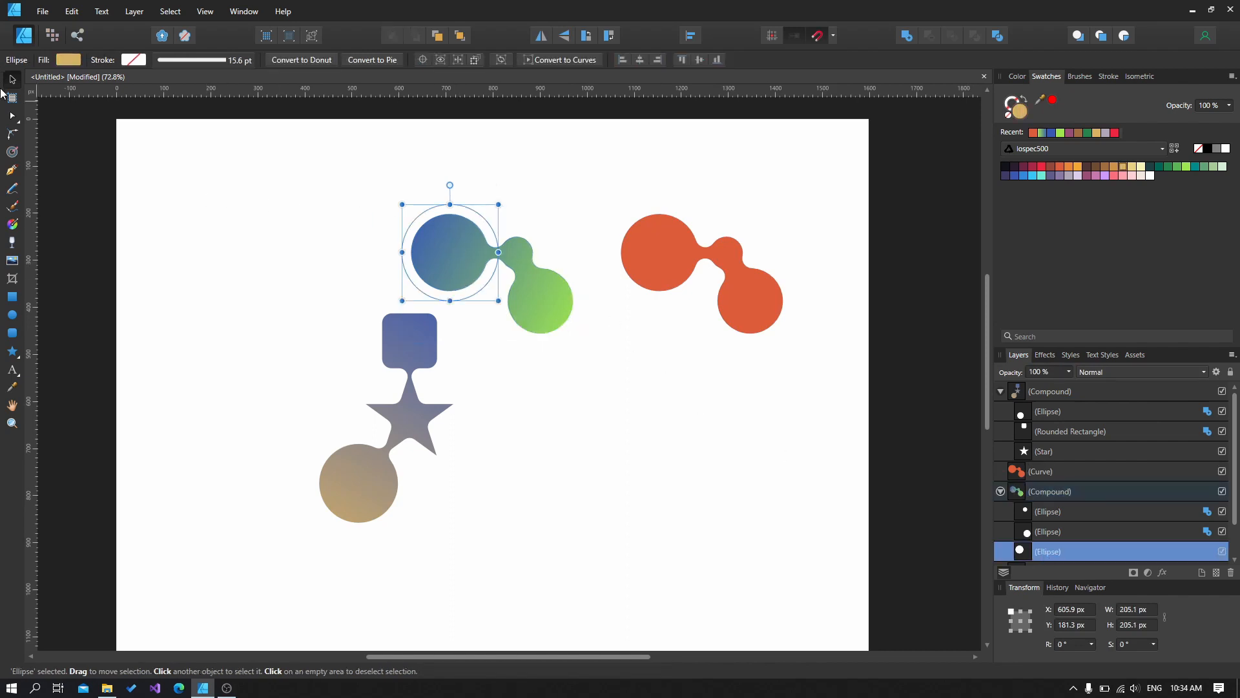
pyautogui.moveTo(456, 233); pyautogui.dragTo(473, 197)
pyautogui.click(716, 270)
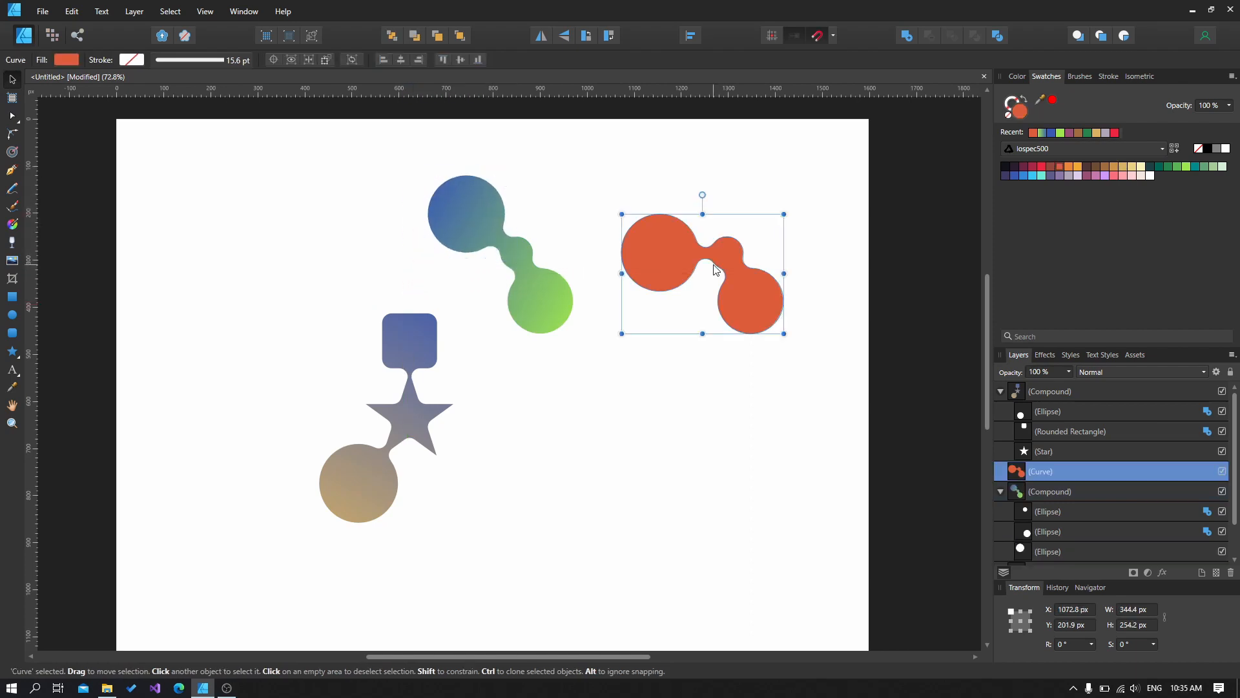